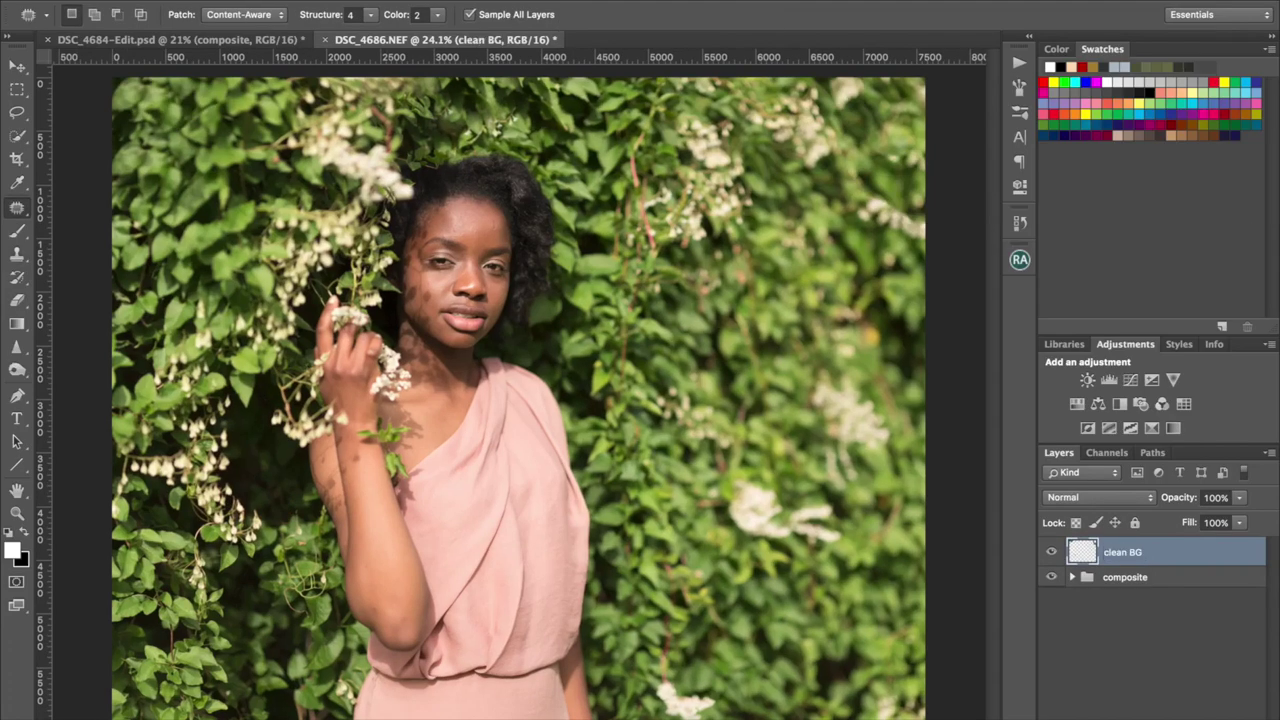
# - Add a new blank layer above the clean BG layer for retouching the face
pyautogui.scroll(5, 470, 264)
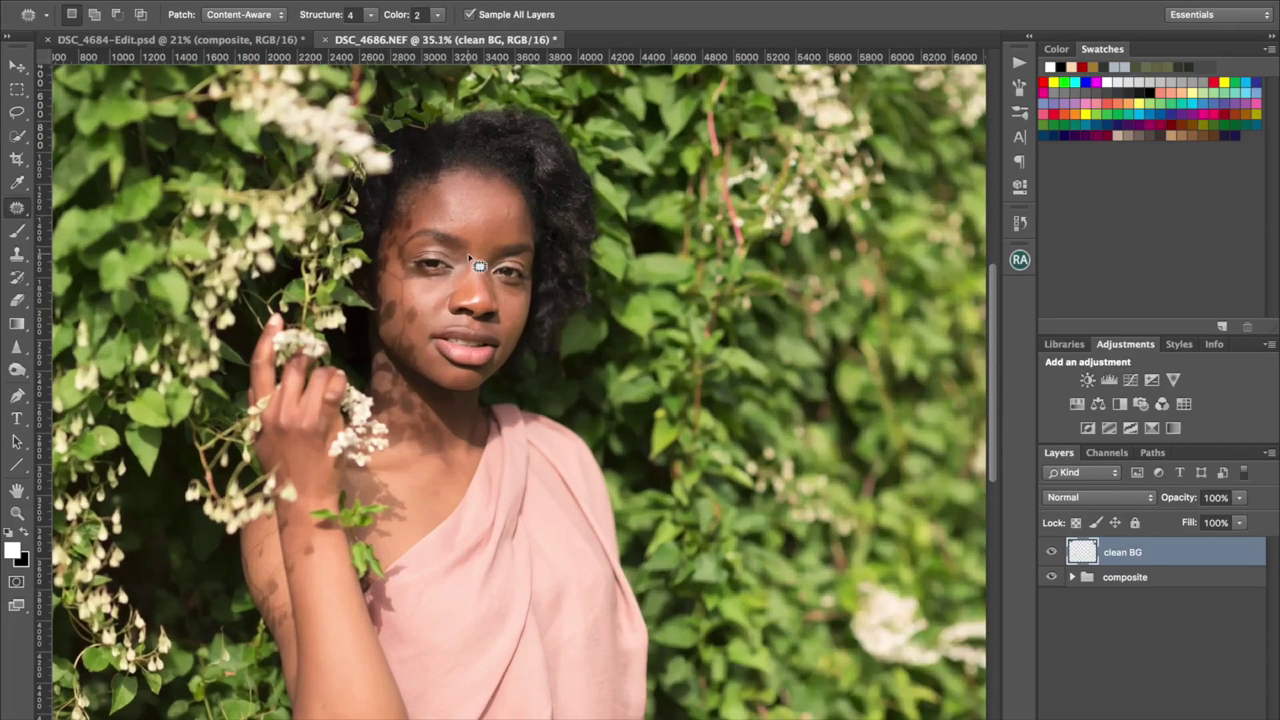
pyautogui.scroll(3, 472, 262)
pyautogui.scroll(-3, 472, 262)
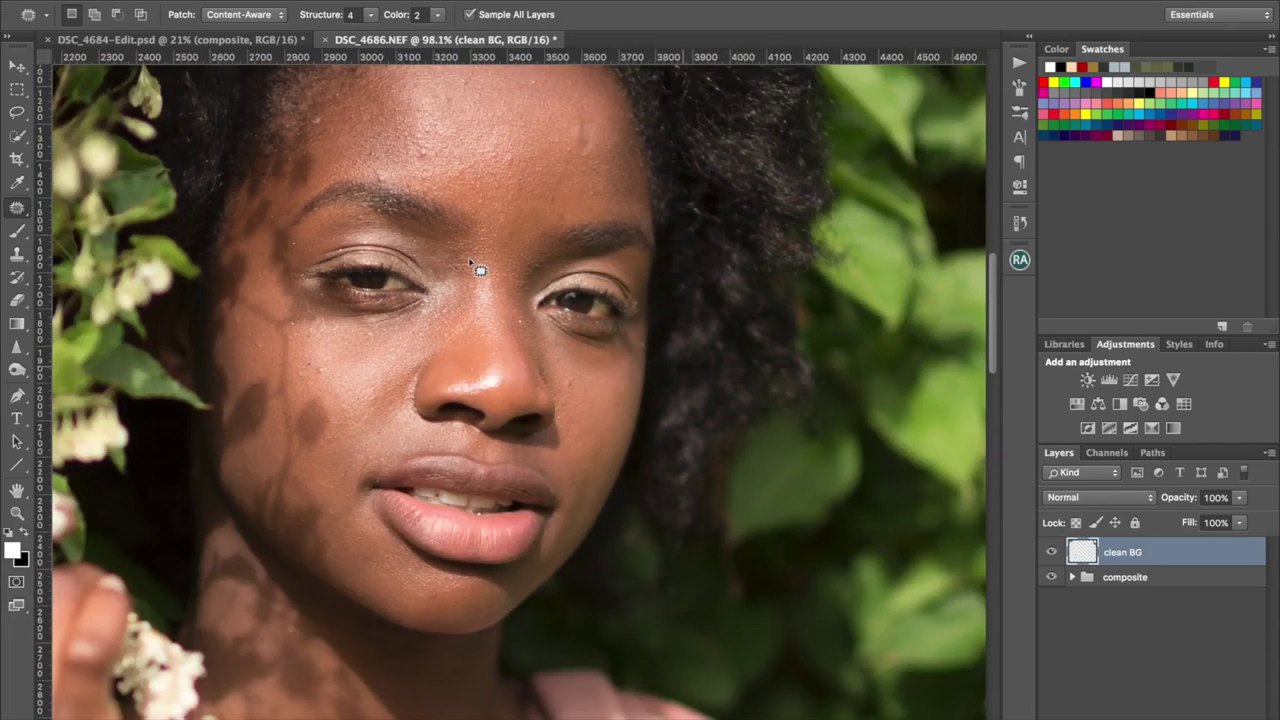
pyautogui.scroll(1, 472, 263)
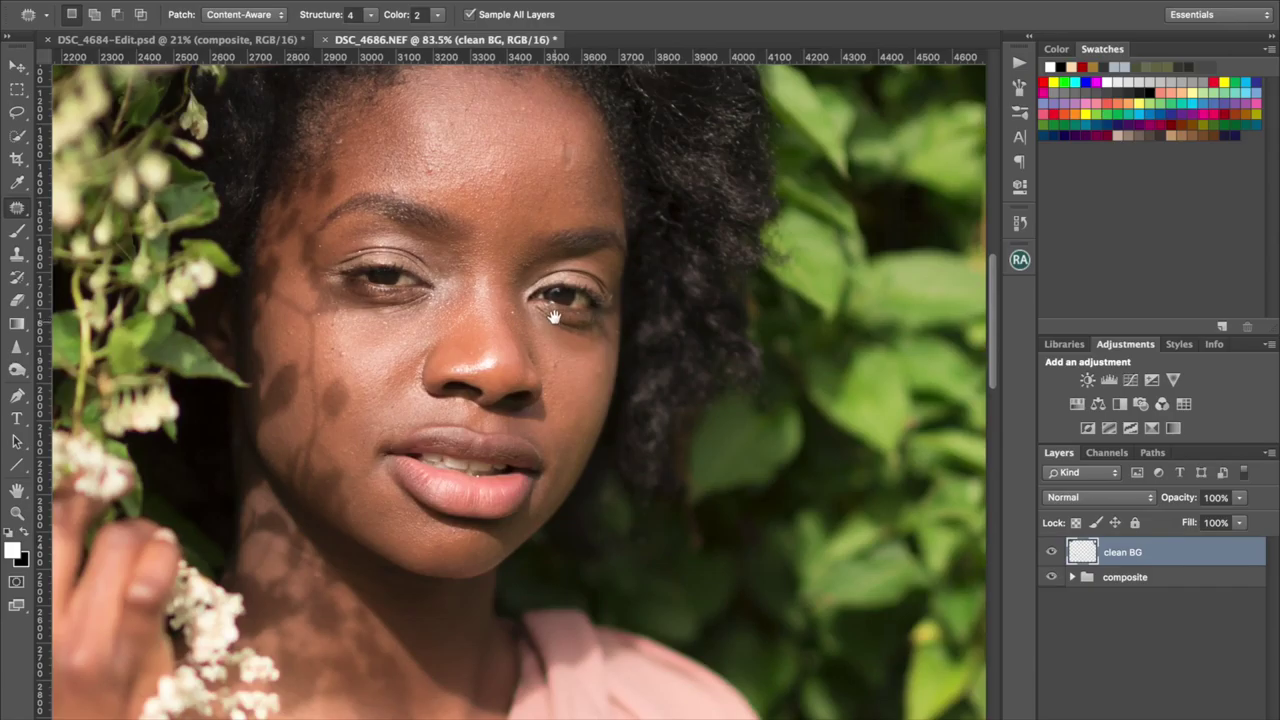
pyautogui.scroll(2, 565, 328)
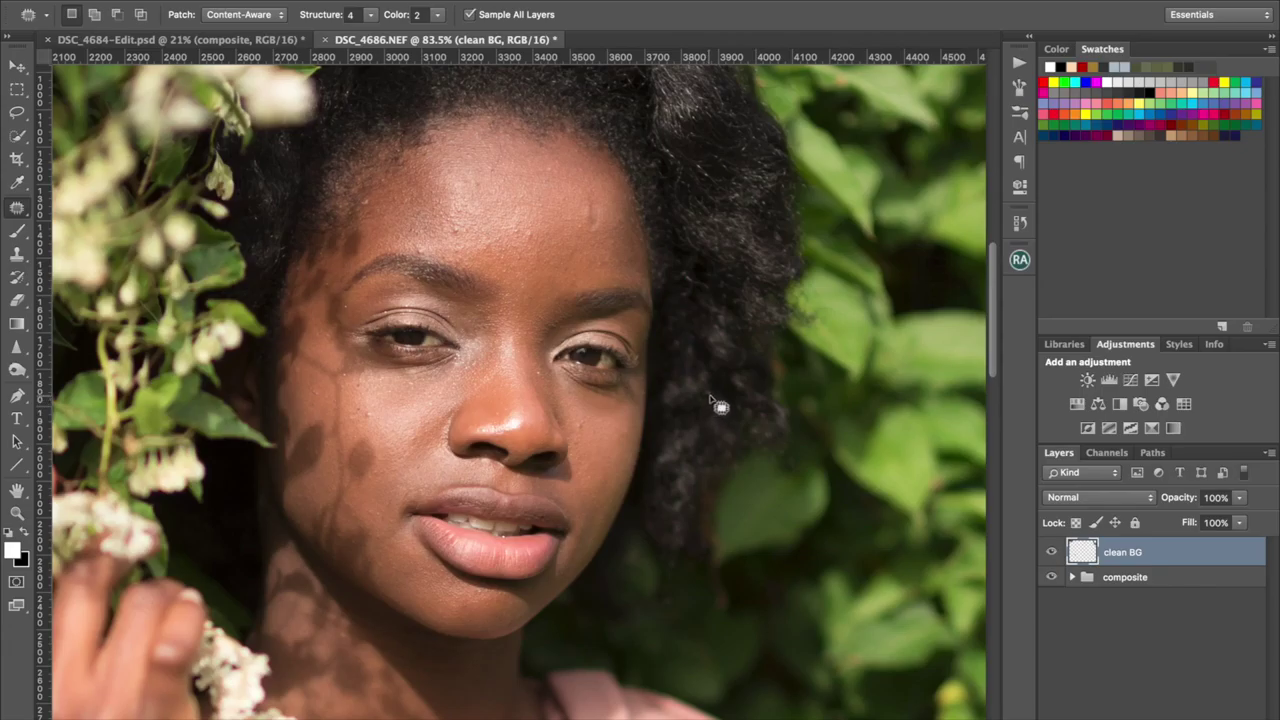
pyautogui.hotkey('ctrl', 'shift', 'alt', 'n')
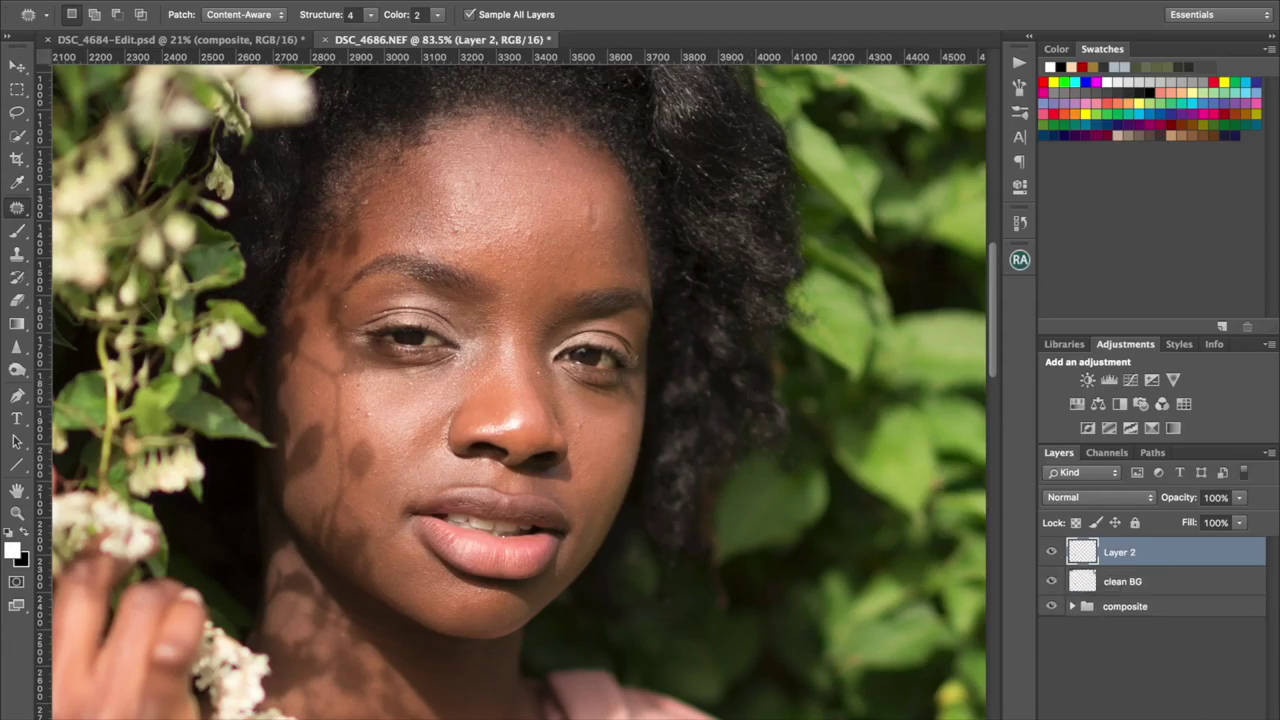
# - Switch from the Patch tool to the Spot Healing Brush
pyautogui.click(19, 207)
pyautogui.click(100, 226)
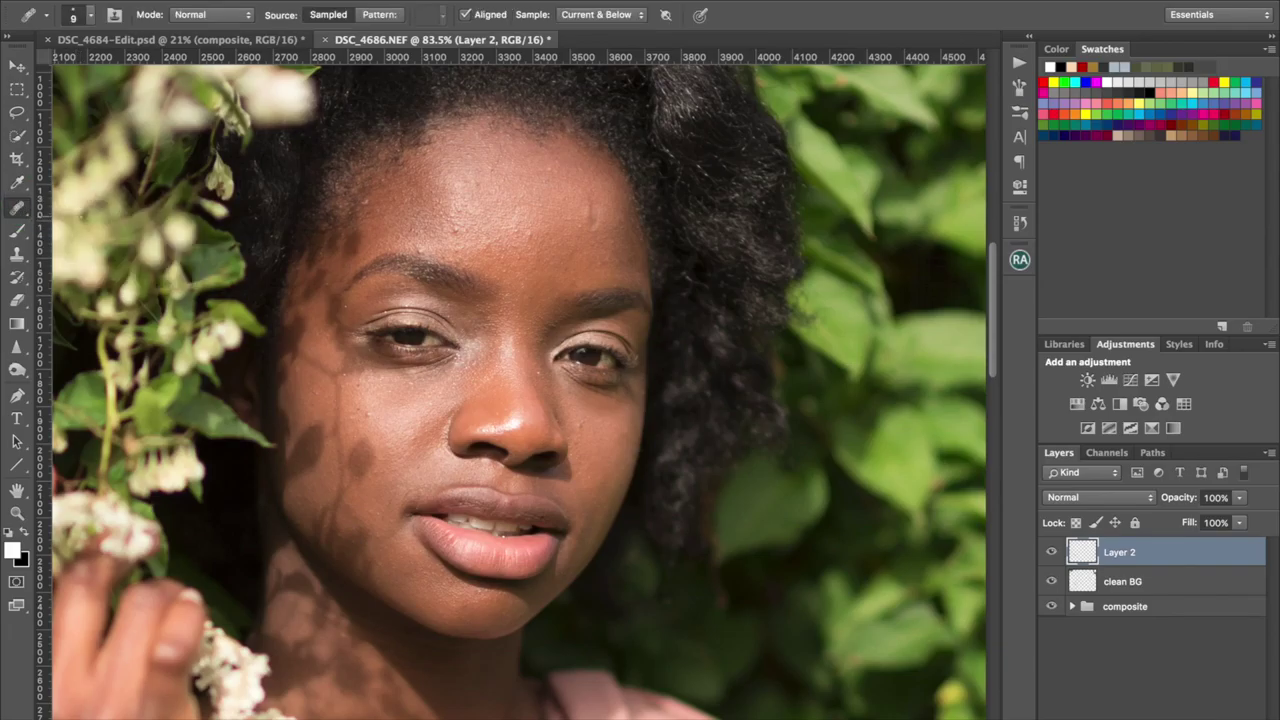
pyautogui.click(14, 213)
pyautogui.click(62, 209)
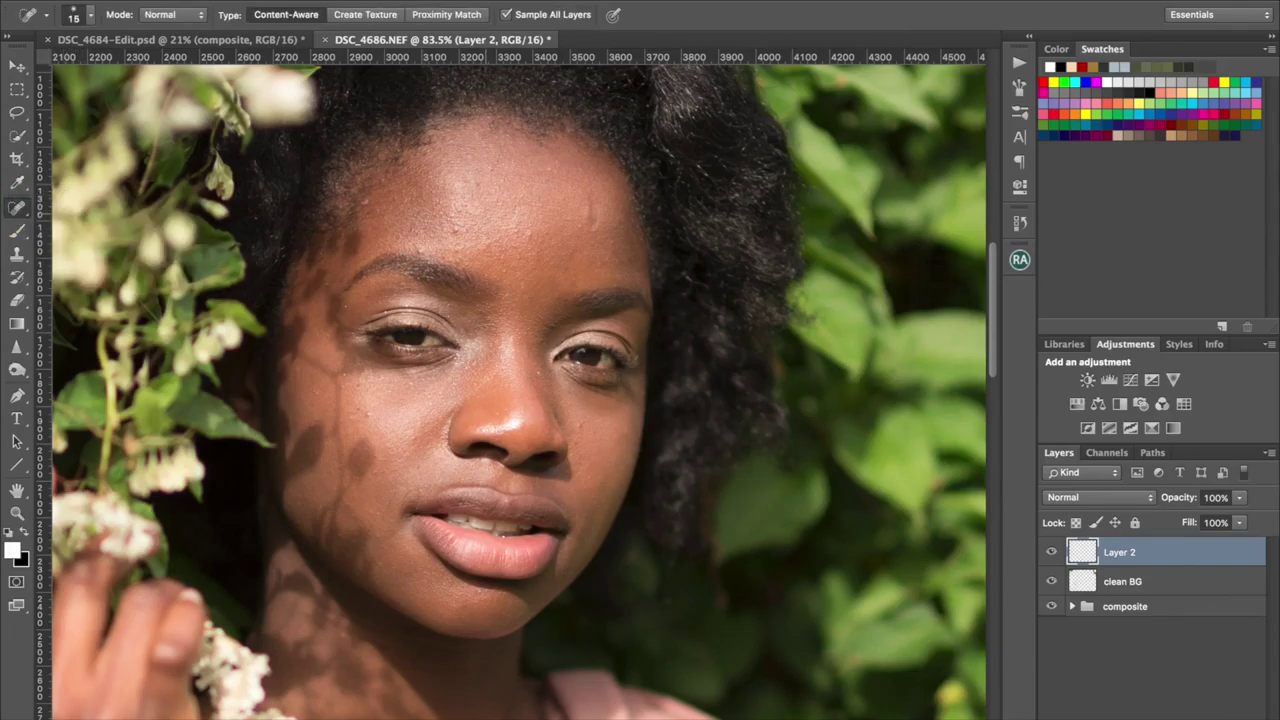
# - Heal the small blemishes between the eyebrows on the new layer
pyautogui.scroll(5, 535, 201)
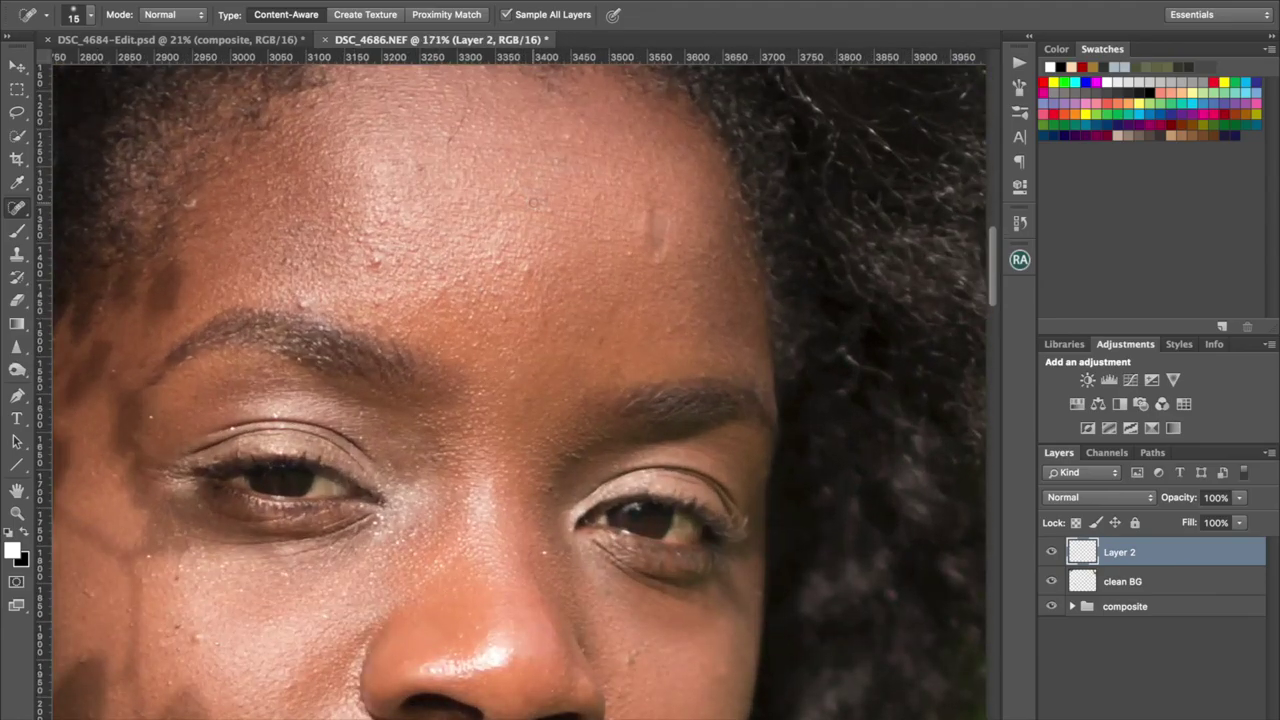
pyautogui.scroll(1, 522, 224)
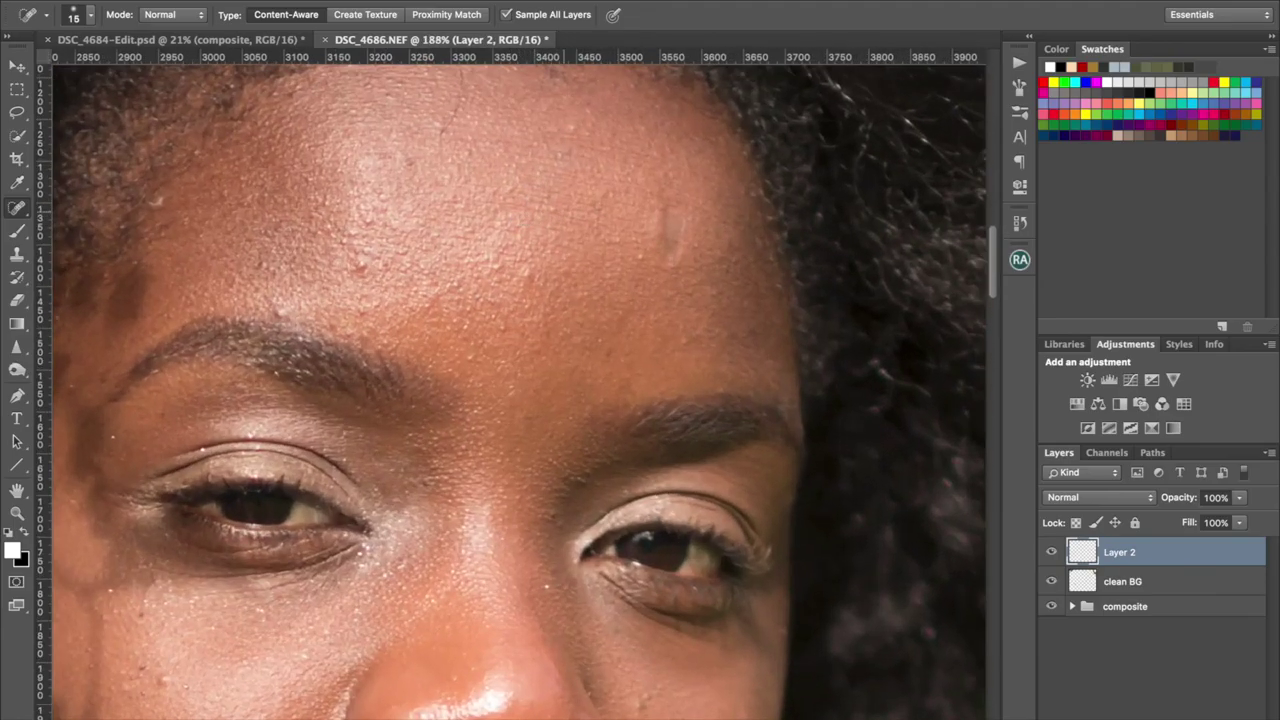
pyautogui.scroll(3, 483, 408)
pyautogui.click(505, 525)
pyautogui.click(480, 525)
pyautogui.click(470, 523)
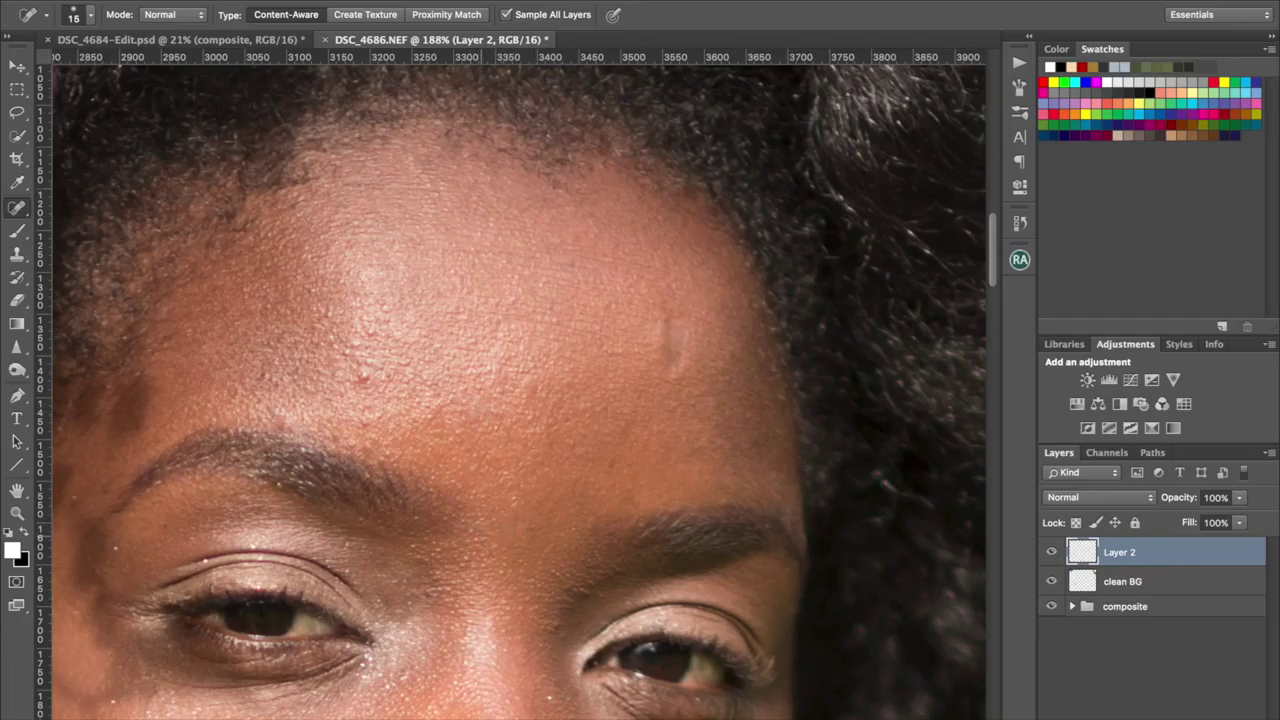
pyautogui.click(516, 500)
# - Heal the bright specks beside the woman's right eye and on the skin below it
pyautogui.click(112, 548)
pyautogui.moveTo(321, 601); pyautogui.dragTo(335, 499)
pyautogui.click(313, 498)
pyautogui.click(316, 509)
pyautogui.click(308, 497)
pyautogui.click(409, 498)
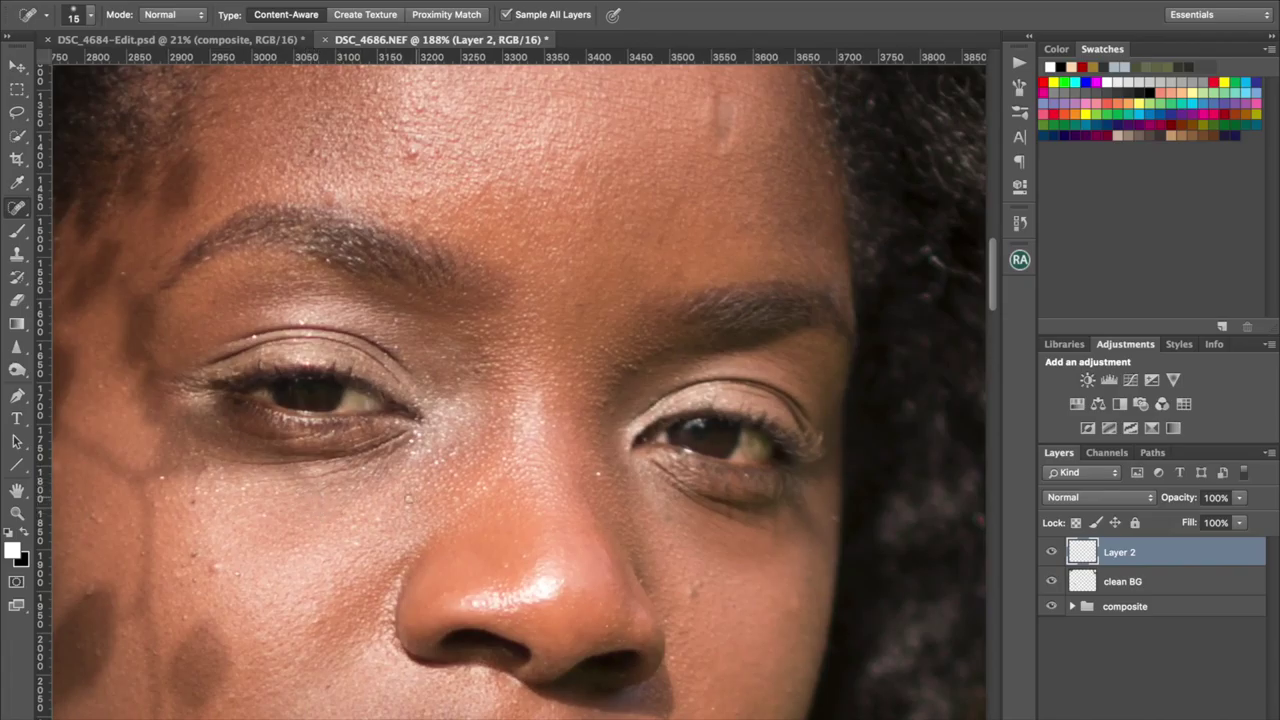
# - Heal the spots at the inner corner and along the upper eyelid of the woman's right eye
pyautogui.click(412, 441)
pyautogui.click(411, 440)
pyautogui.click(414, 434)
pyautogui.click(426, 373)
pyautogui.click(397, 322)
pyautogui.click(395, 347)
pyautogui.click(367, 334)
pyautogui.click(376, 338)
pyautogui.click(301, 324)
# - Heal the bright speck on the side of the nose and the small spots near the left eye and between the brows
pyautogui.click(599, 472)
pyautogui.click(650, 376)
pyautogui.click(513, 340)
pyautogui.click(526, 315)
pyautogui.click(522, 331)
# - Heal the red spot above the woman's right eyebrow and the other small blemishes across the forehead
pyautogui.moveTo(663, 200); pyautogui.dragTo(667, 330)
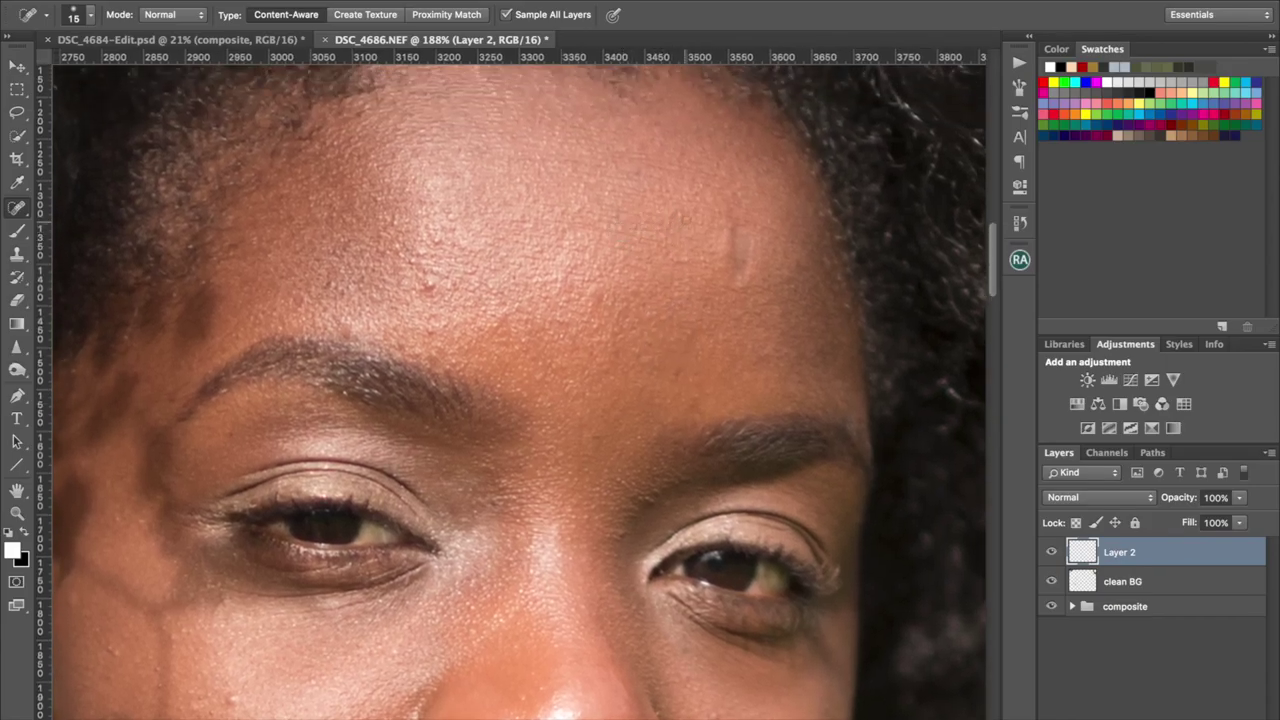
pyautogui.click(580, 190)
pyautogui.click(426, 284)
pyautogui.click(423, 251)
pyautogui.click(373, 161)
pyautogui.click(379, 199)
pyautogui.scroll(3, 586, 229)
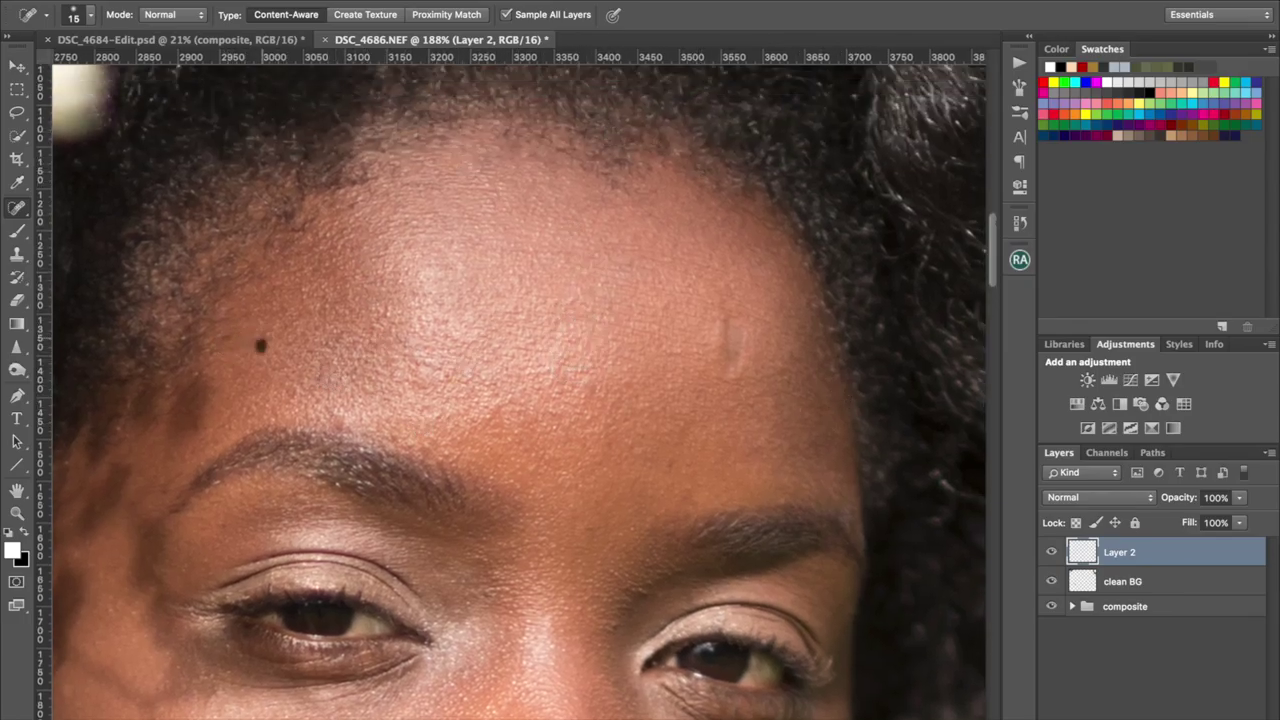
# - Examine the cheeks, nose, lips, chin, neck and forehead for remaining skin blemishes
pyautogui.scroll(-4, 240, 390)
pyautogui.hscroll(-1, 240, 390)
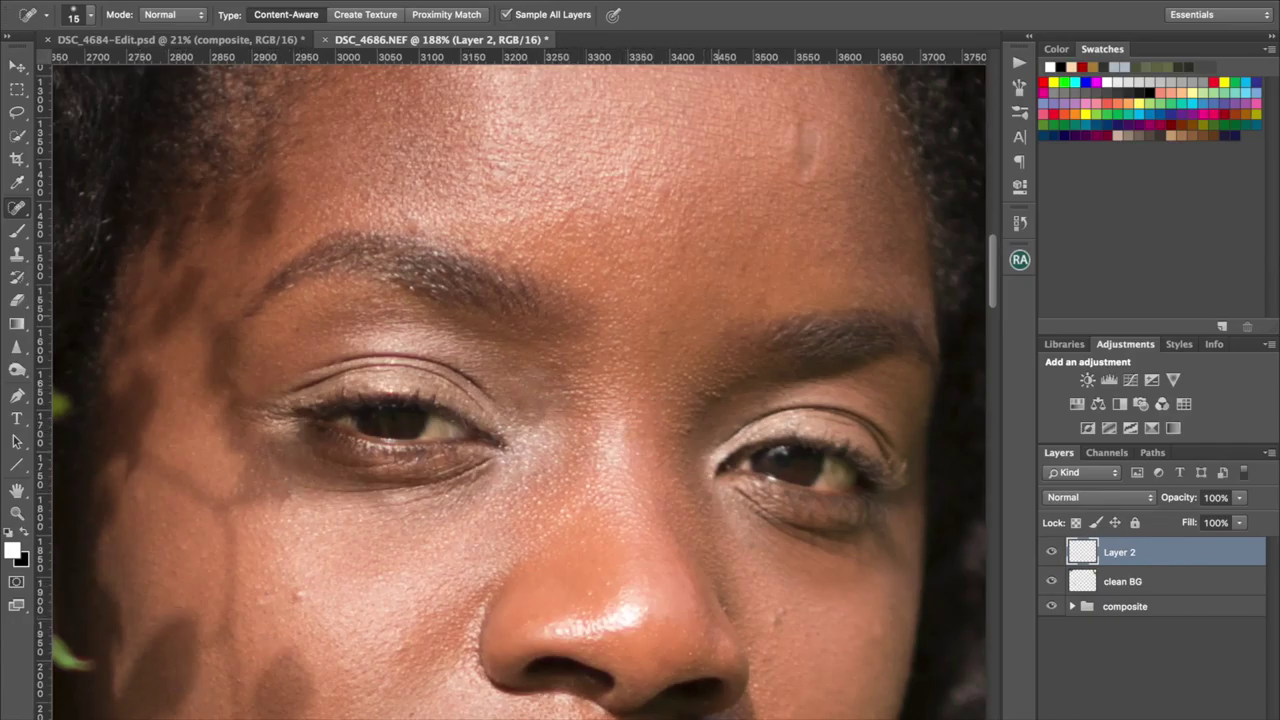
pyautogui.scroll(-5, 566, 280)
pyautogui.hscroll(2, 566, 280)
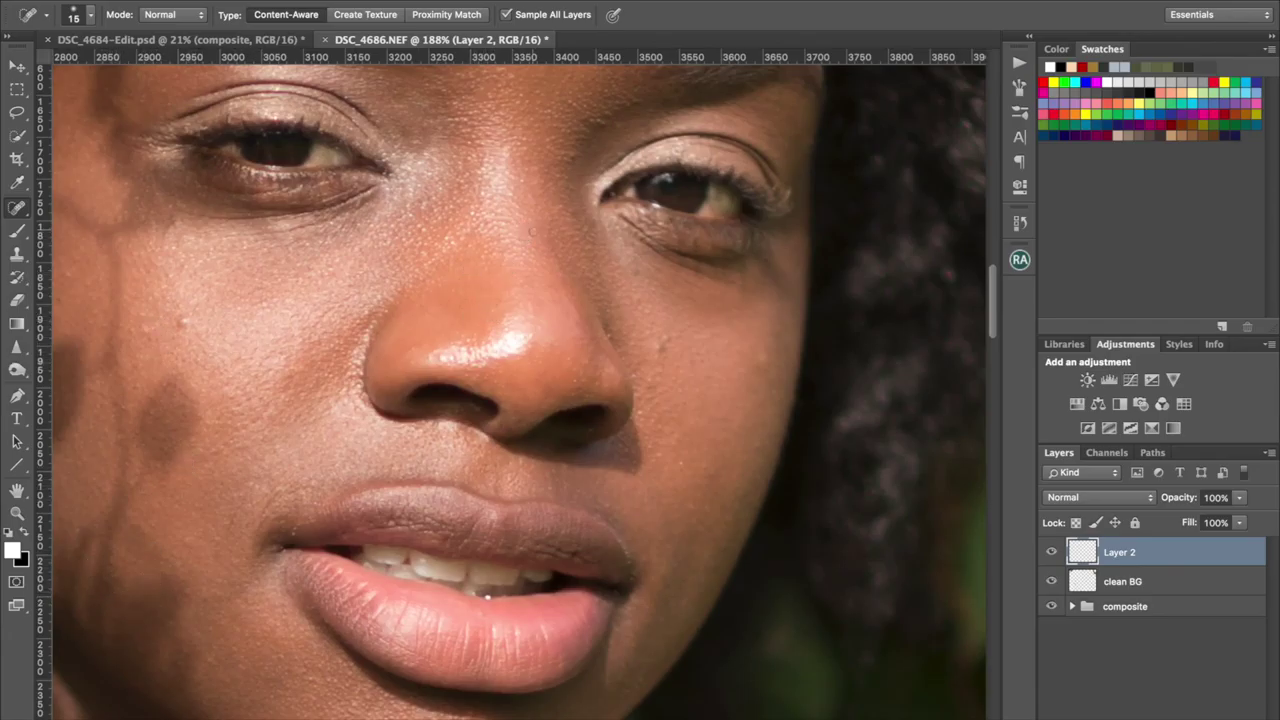
pyautogui.scroll(-4, 719, 424)
pyautogui.hscroll(1, 719, 424)
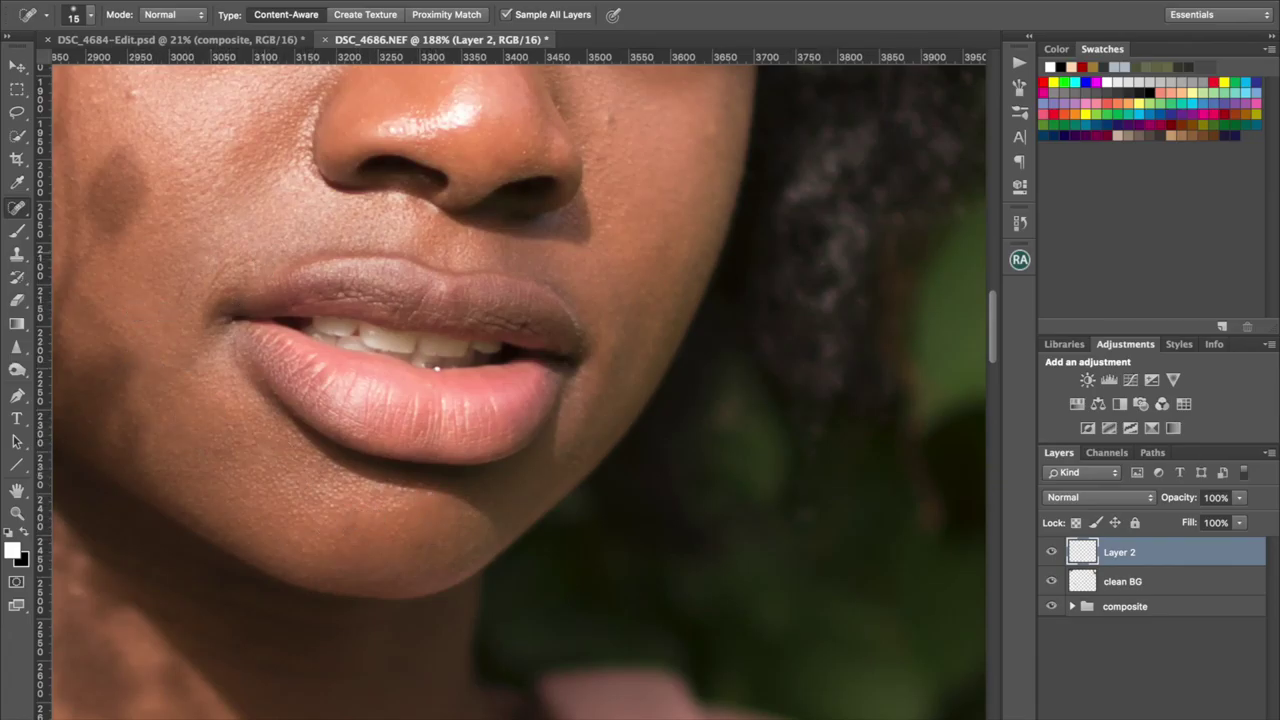
pyautogui.scroll(-5, 435, 368)
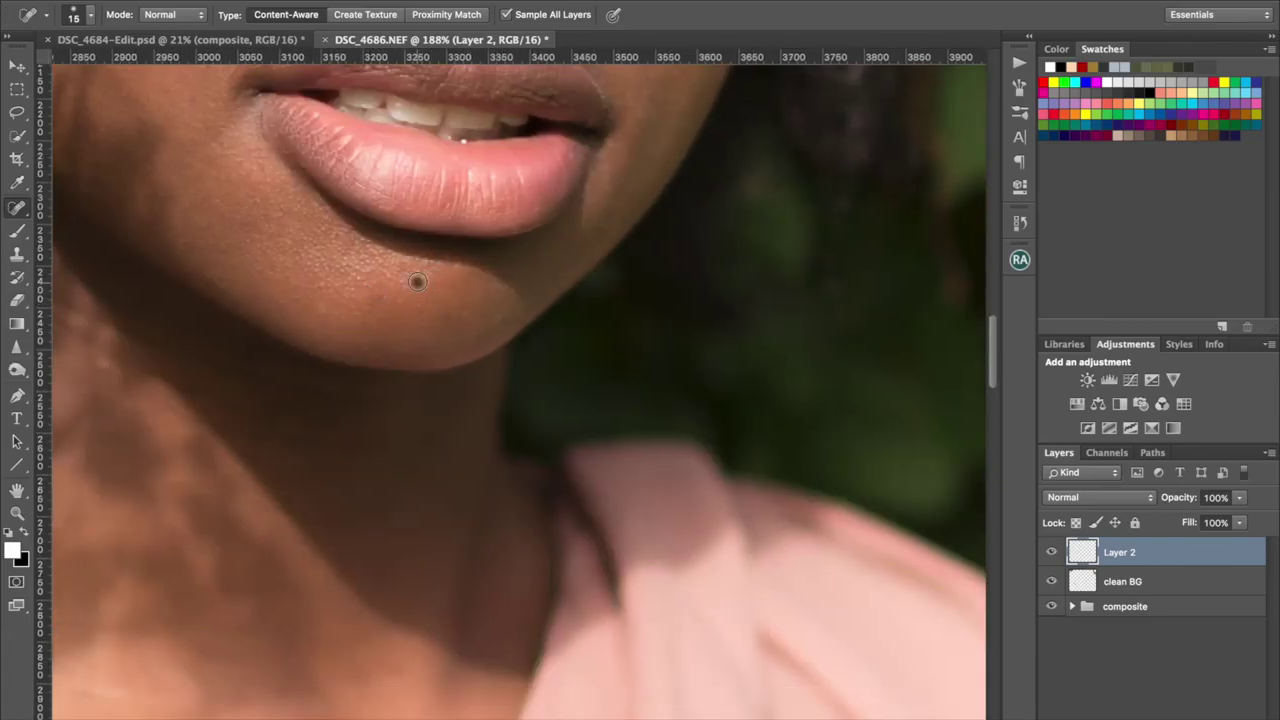
pyautogui.scroll(-2, 385, 330)
pyautogui.hscroll(-4, 385, 330)
pyautogui.scroll(5, 387, 269)
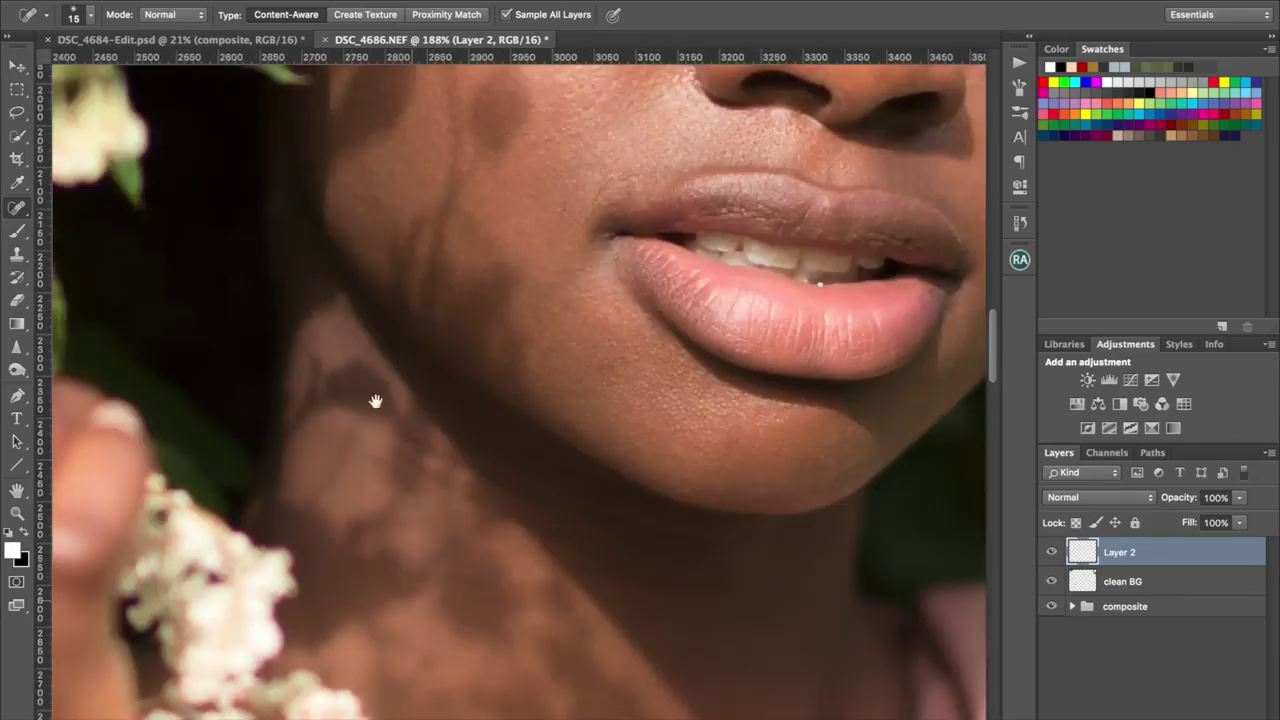
pyautogui.scroll(3, 374, 400)
pyautogui.scroll(4, 531, 123)
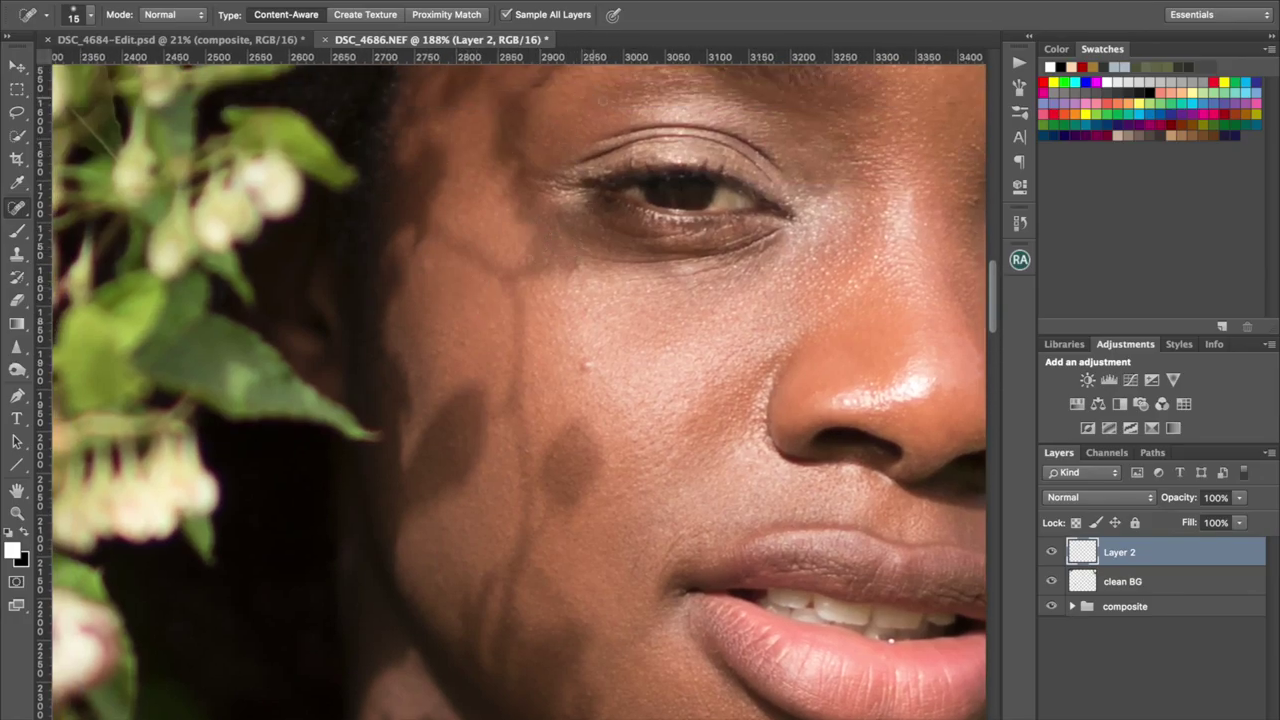
pyautogui.scroll(3, 585, 365)
pyautogui.hscroll(1, 585, 365)
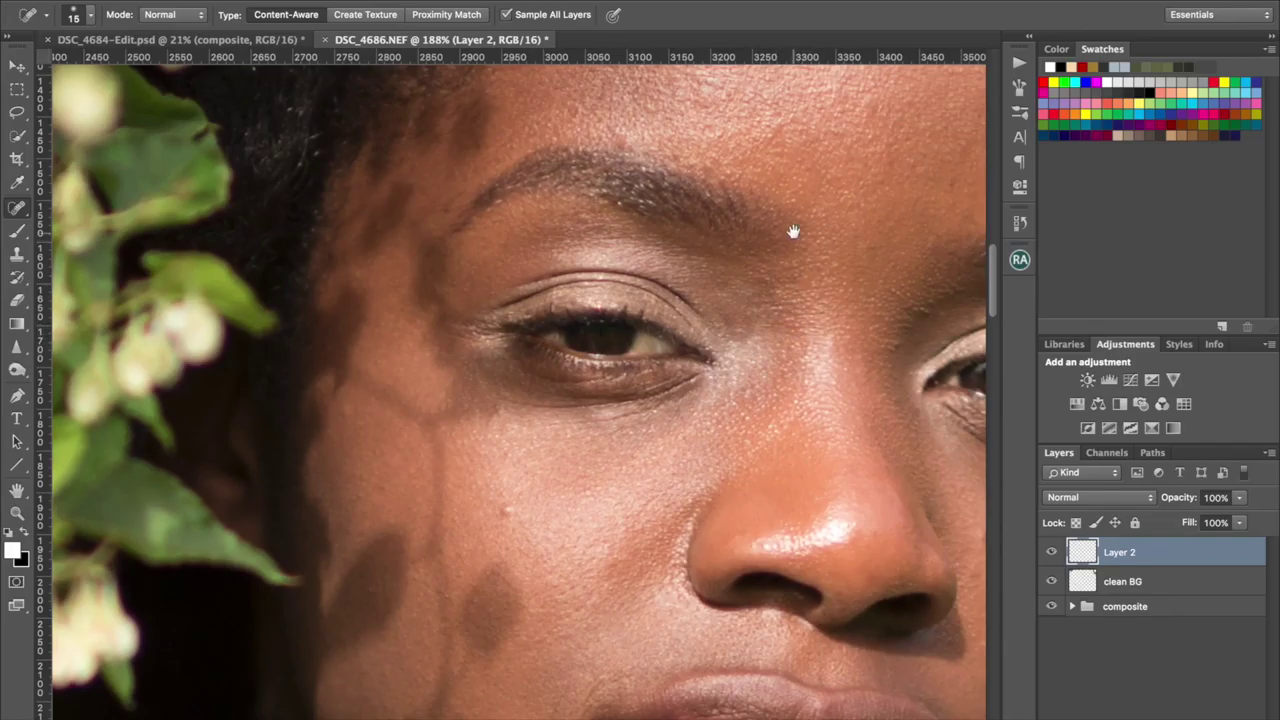
pyautogui.scroll(4, 786, 237)
pyautogui.hscroll(4, 786, 237)
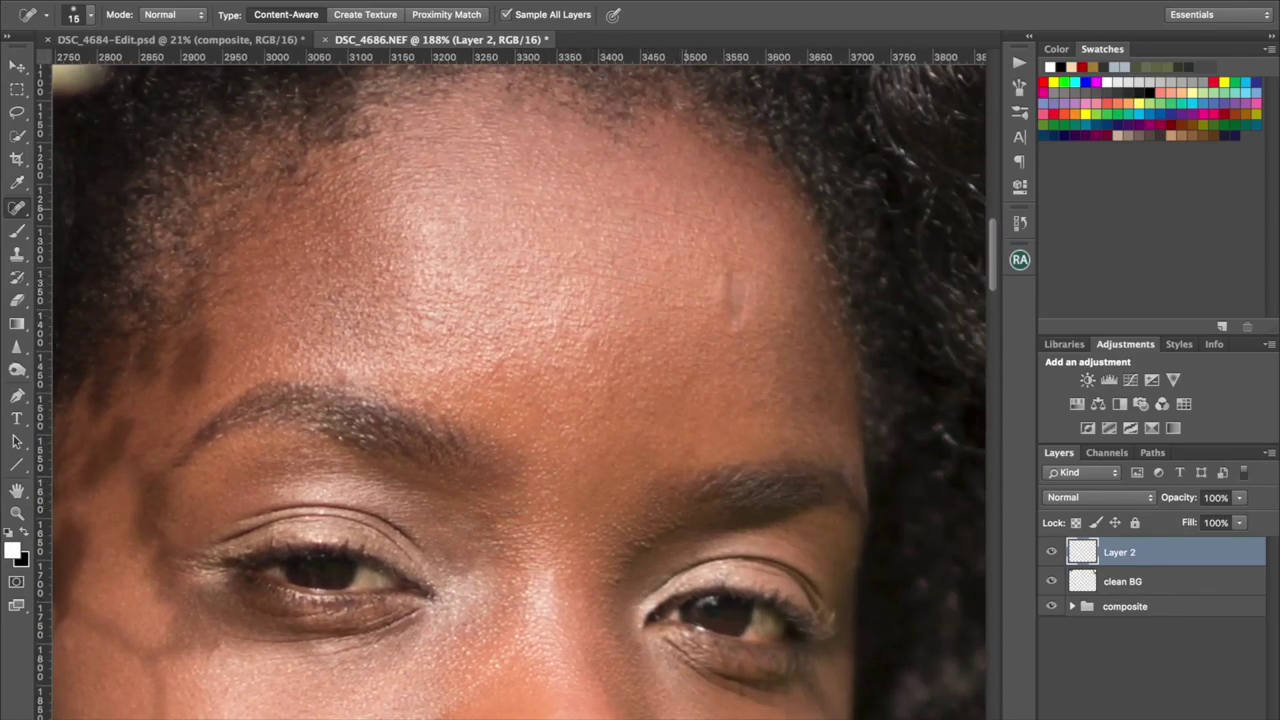
# - Hide and show Layer 2 to compare the face before and after the healing
pyautogui.scroll(-5, 622, 319)
pyautogui.click(1052, 553)
pyautogui.click(1052, 553)
# - Reduce the healing brush size to 5 and heal the fine flaws between the brows and on the left upper eyelid
pyautogui.scroll(7, 653, 425)
pyautogui.press('[')
pyautogui.click(504, 255)
pyautogui.press('[')
pyautogui.press('[')
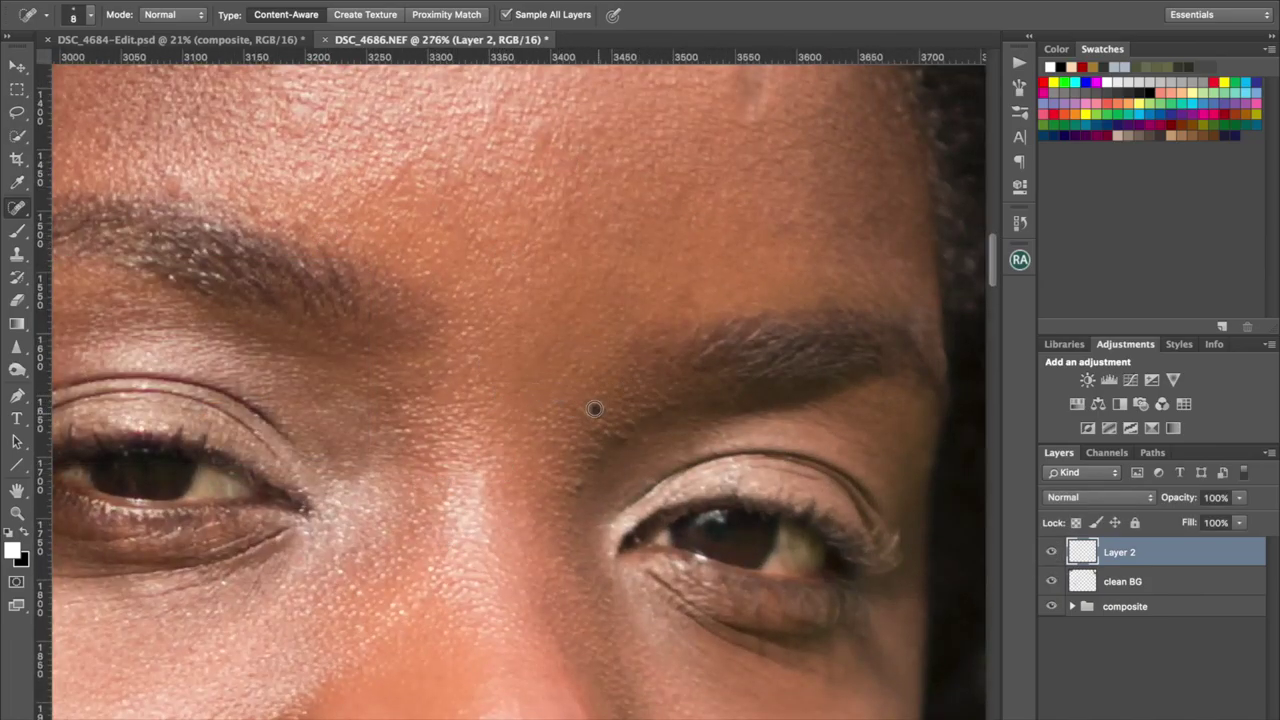
pyautogui.moveTo(786, 470); pyautogui.dragTo(826, 474)
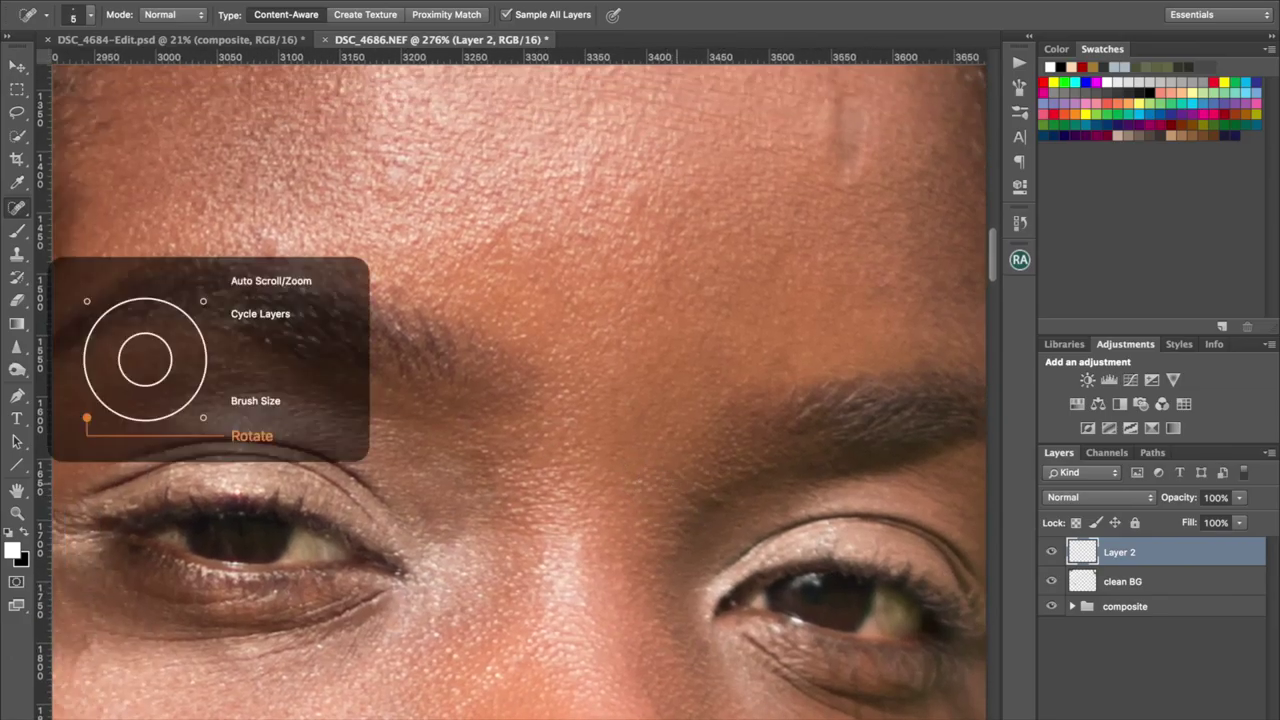
# - Toggle Layer 2's visibility repeatedly to compare the forehead, eyes and cheeks with and without the retouching, leaving it visible
pyautogui.scroll(-5, 675, 272)
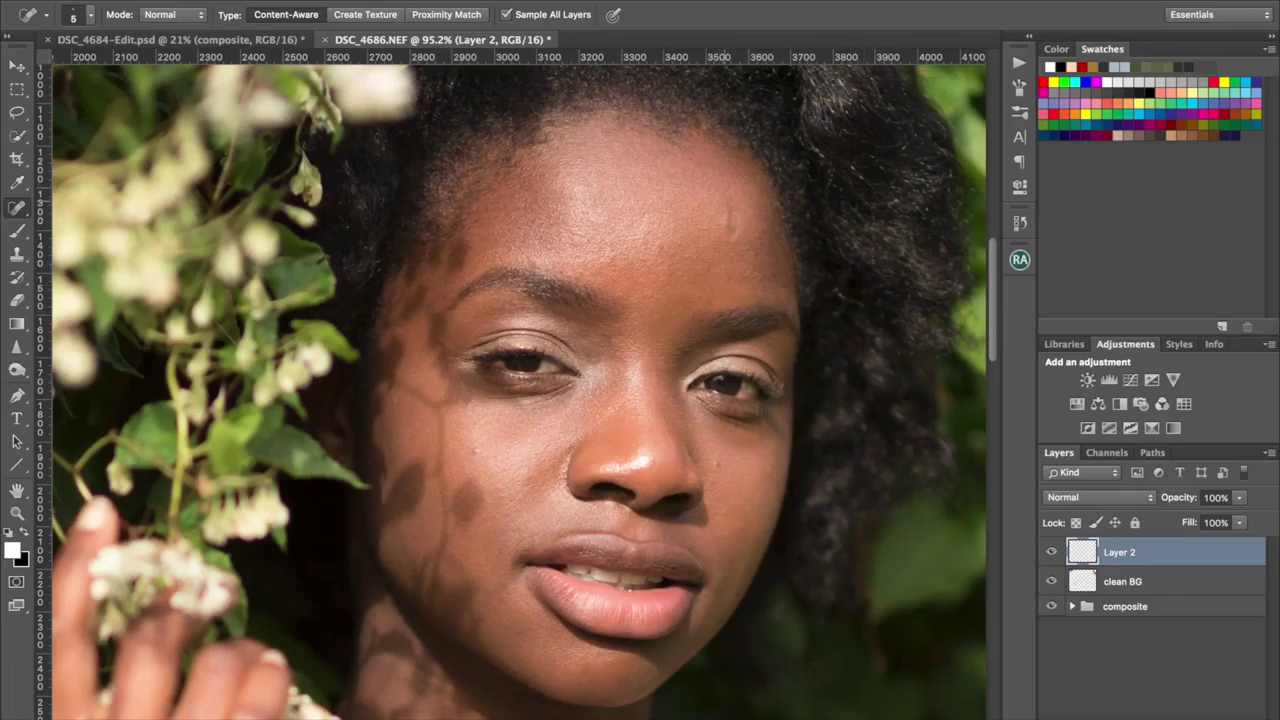
pyautogui.scroll(3, 725, 272)
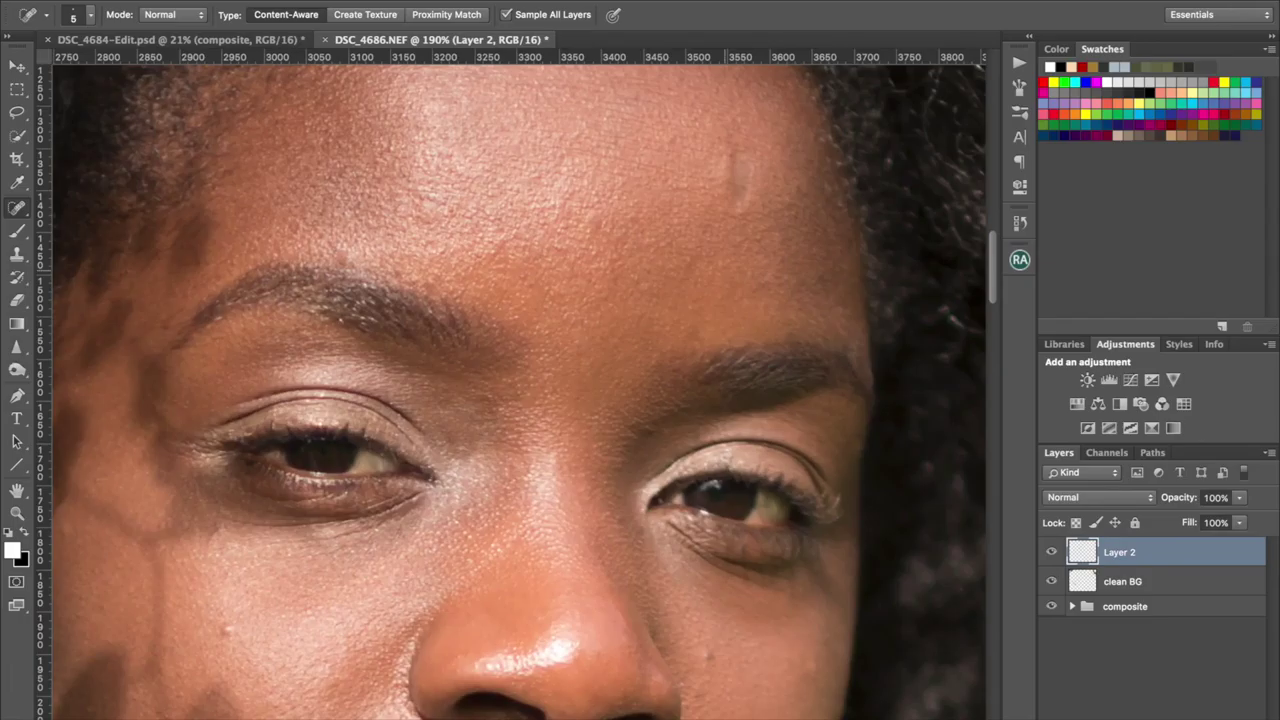
pyautogui.scroll(-2, 715, 280)
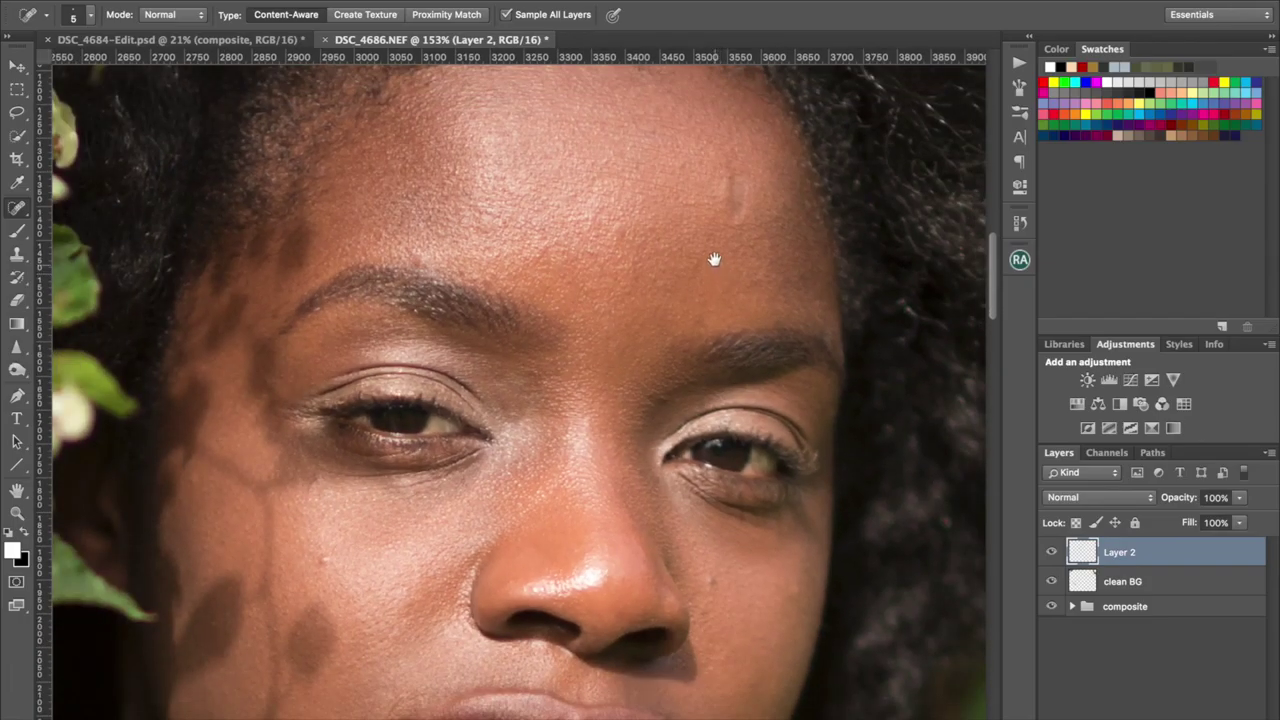
pyautogui.moveTo(711, 260); pyautogui.dragTo(720, 351)
pyautogui.click(1052, 552)
pyautogui.click(1052, 552)
pyautogui.click(1052, 552)
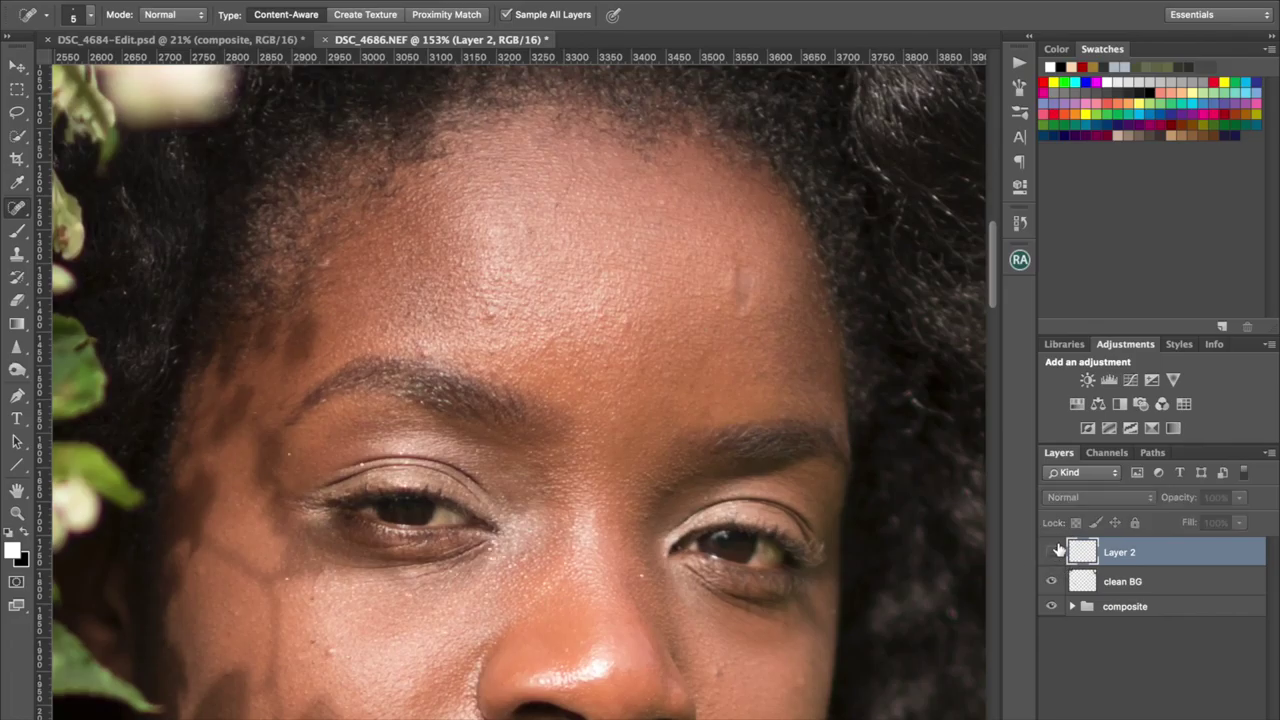
pyautogui.click(1052, 552)
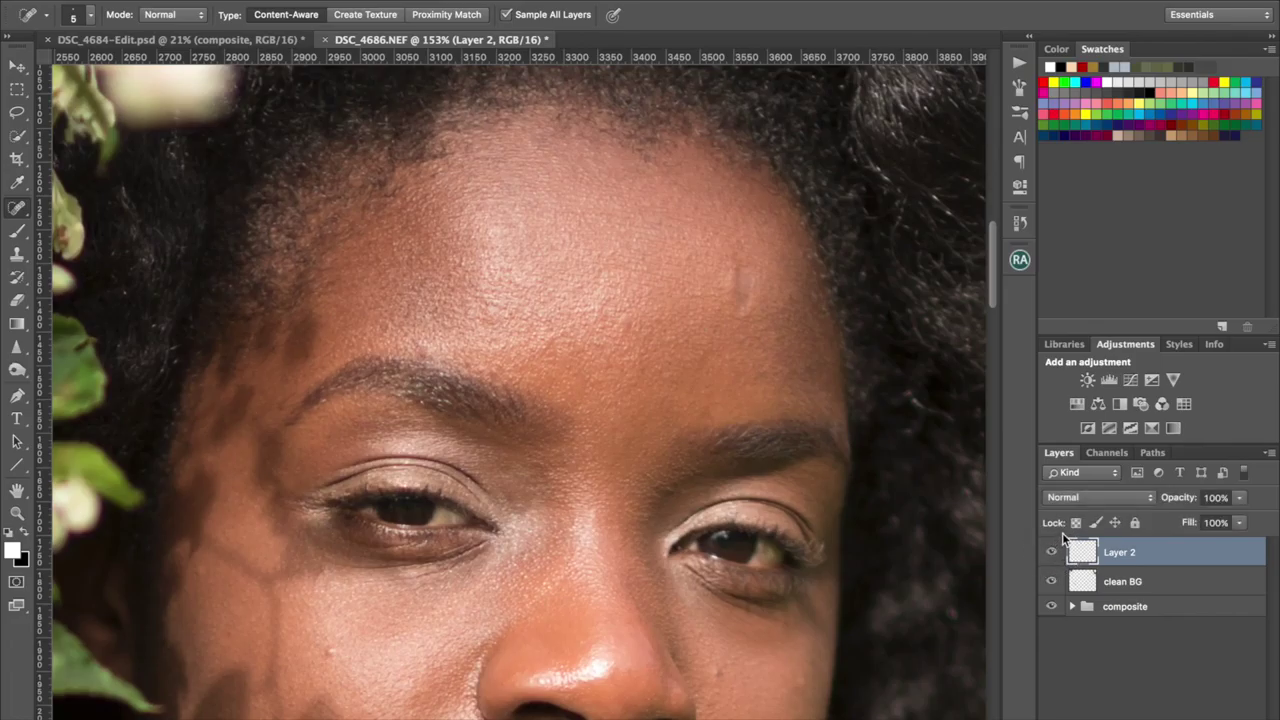
pyautogui.moveTo(837, 486); pyautogui.dragTo(871, 371)
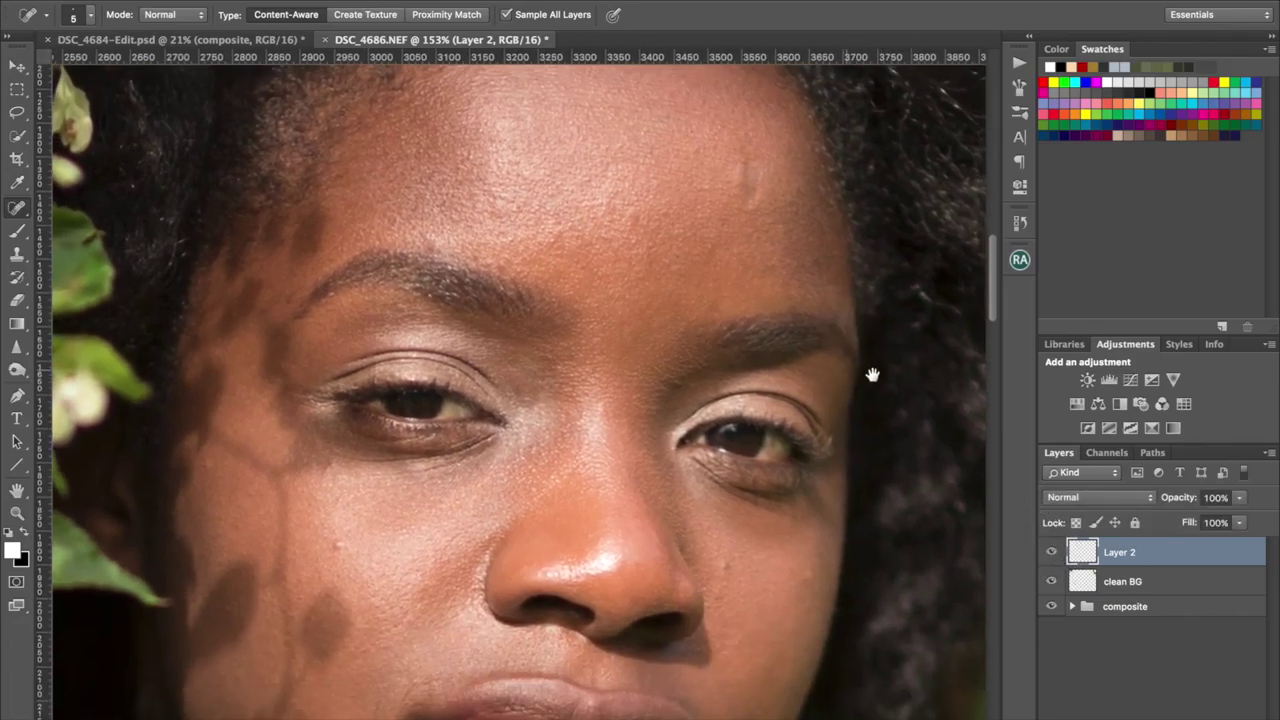
pyautogui.click(1052, 555)
pyautogui.click(1052, 555)
pyautogui.click(1052, 555)
pyautogui.click(1052, 553)
pyautogui.click(1051, 554)
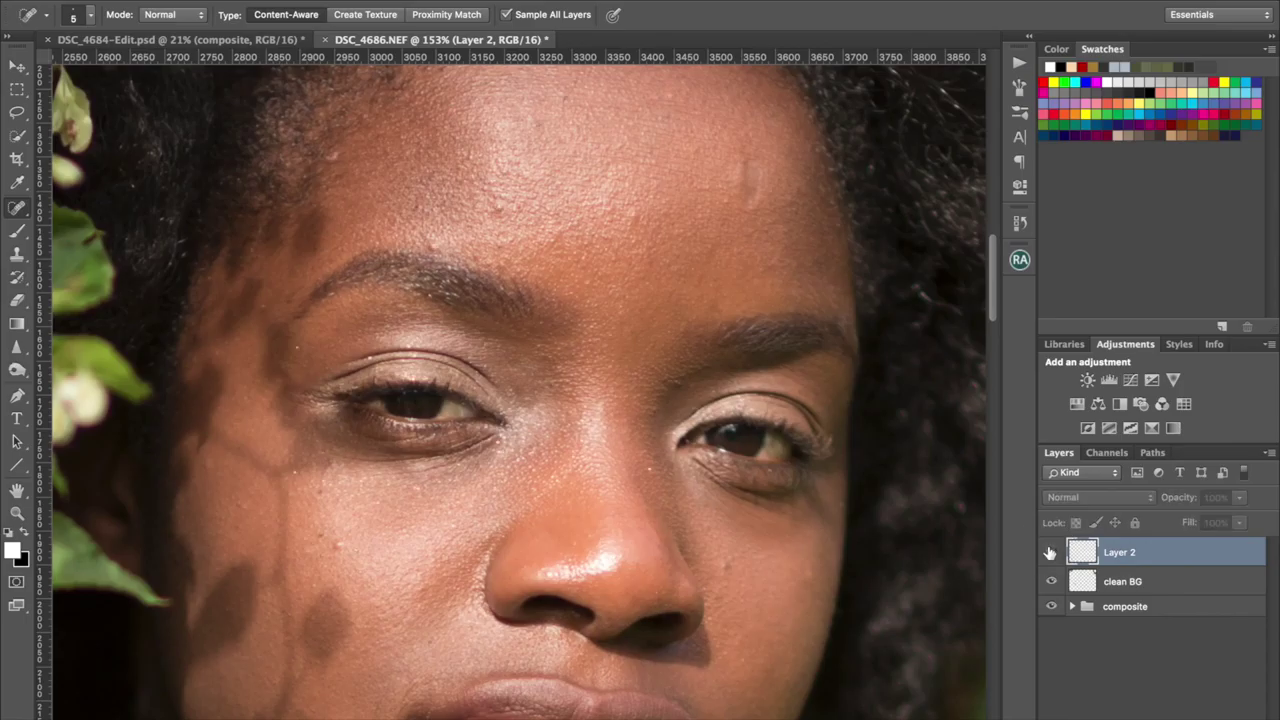
pyautogui.click(1050, 553)
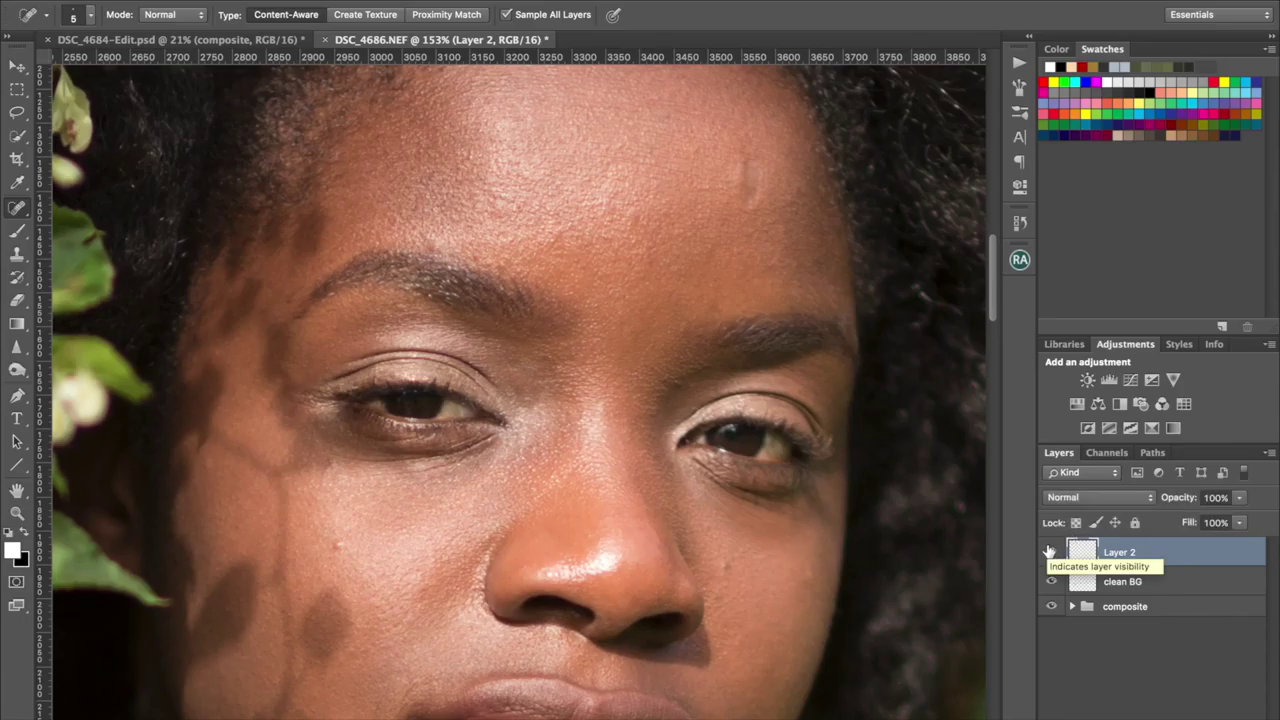
# - Examine the face, neck, chest, hand and arm down to the elbow for remaining skin blemishes
pyautogui.moveTo(788, 251); pyautogui.dragTo(752, 314)
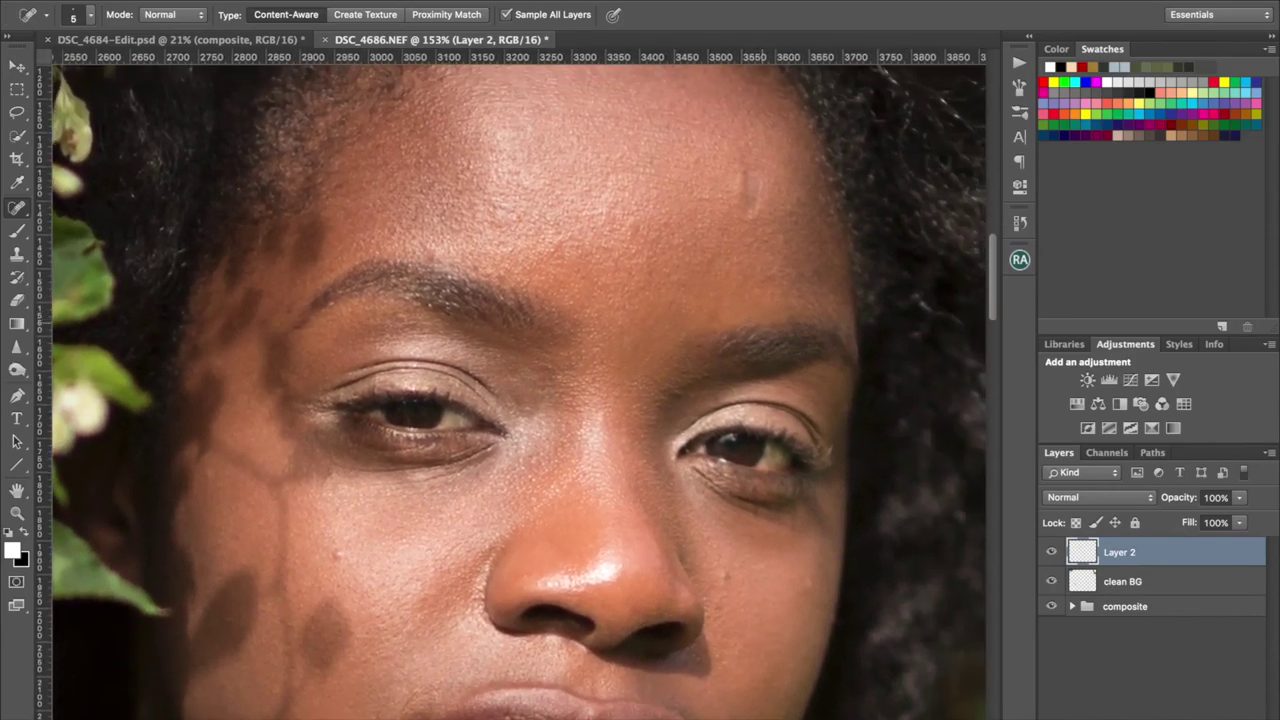
pyautogui.scroll(-6, 706, 330)
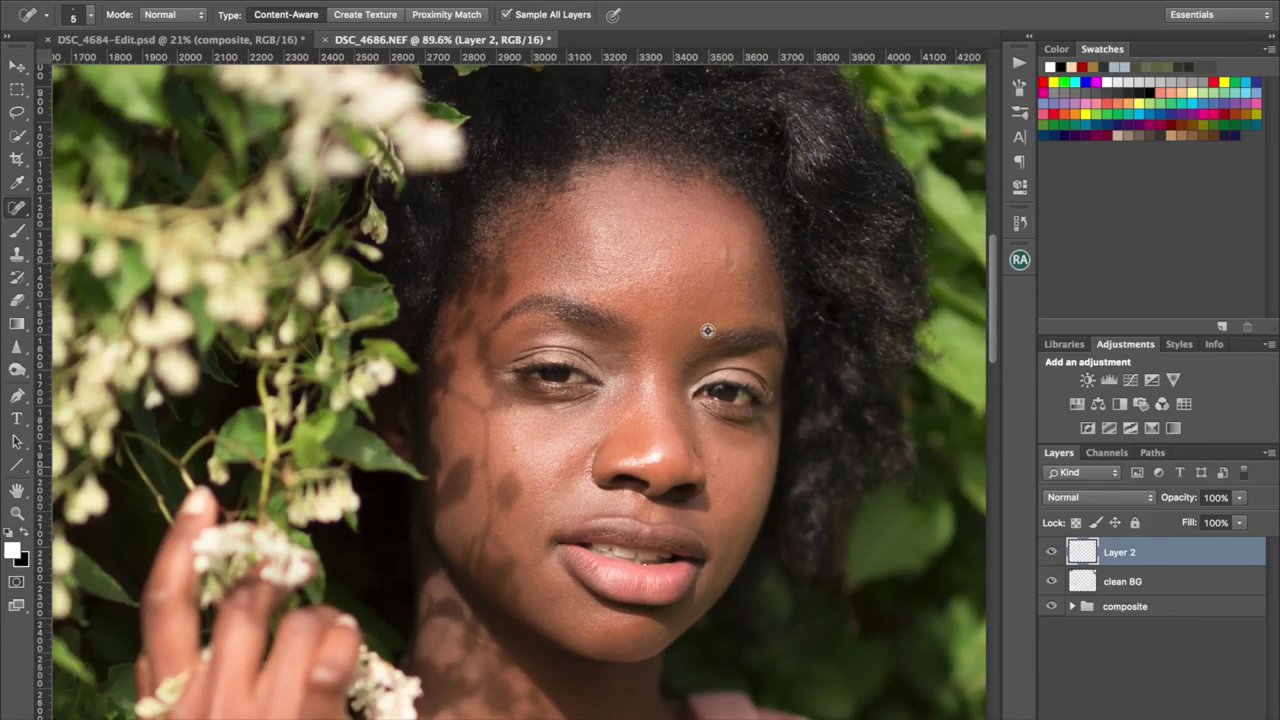
pyautogui.scroll(-5, 725, 370)
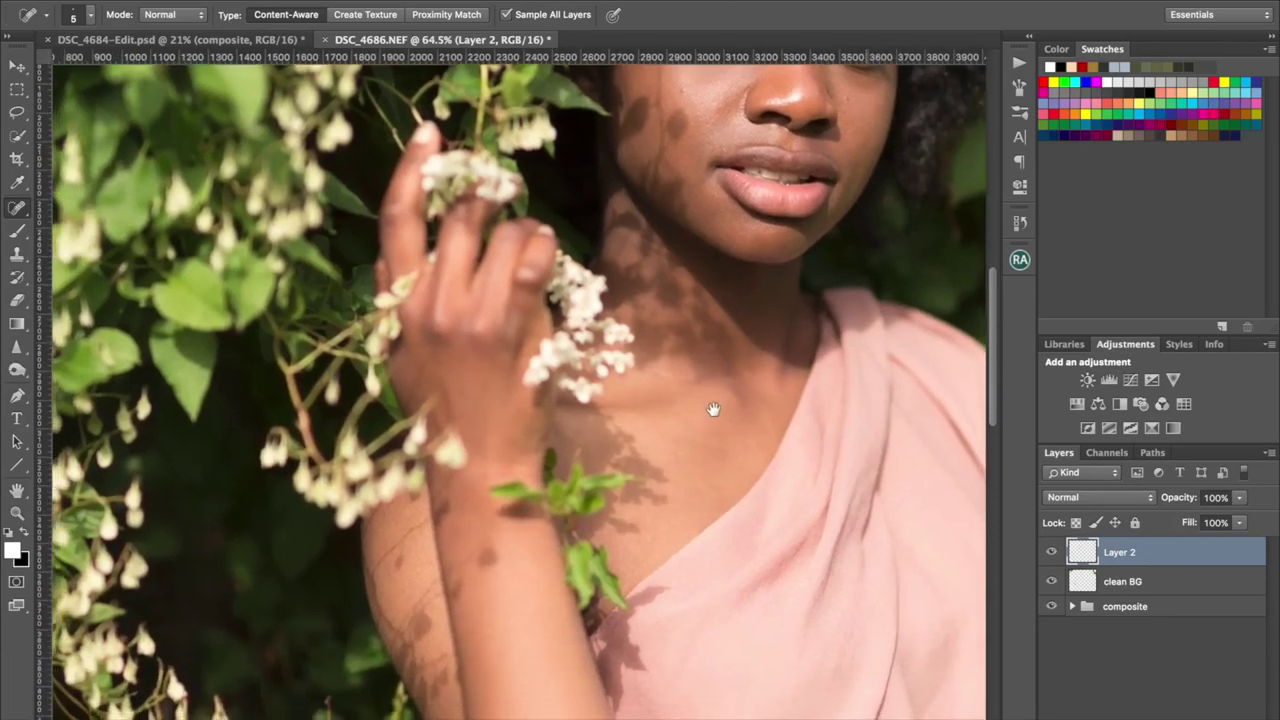
pyautogui.scroll(-2, 680, 410)
pyautogui.scroll(-8, 657, 370)
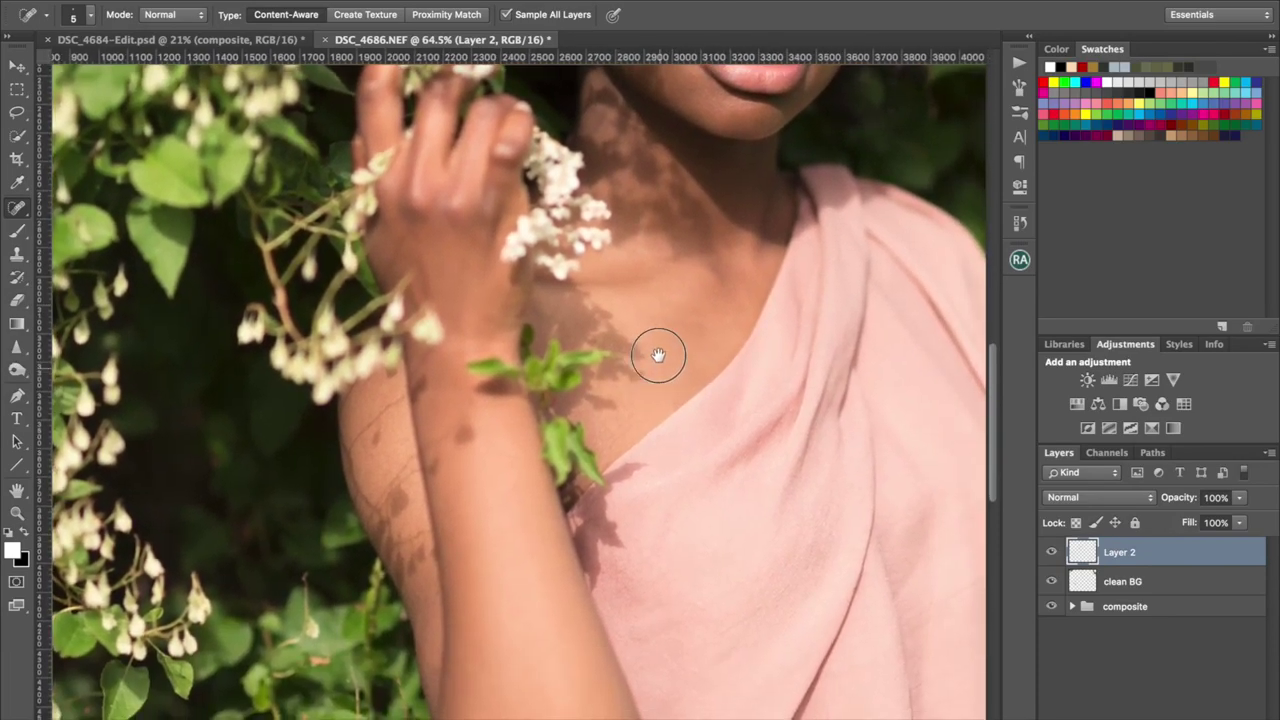
pyautogui.scroll(-1, 646, 318)
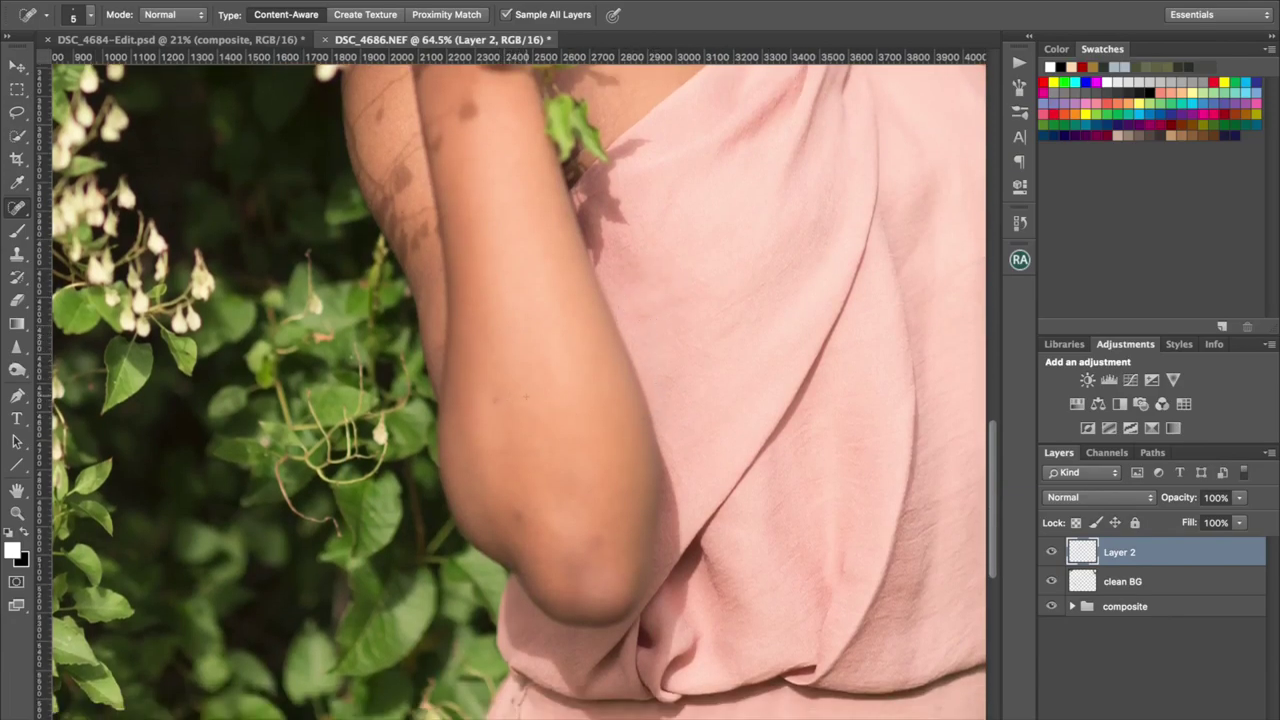
pyautogui.scroll(6, 526, 397)
# - Enlarge the Spot Healing Brush and heal a blemish on the raised arm
pyautogui.press(']')
pyautogui.press(']')
pyautogui.press(']')
pyautogui.press(']')
pyautogui.press(']')
pyautogui.press(']')
pyautogui.press(']')
pyautogui.press(']')
pyautogui.press(']')
pyautogui.press(']')
pyautogui.press(']')
pyautogui.press(']')
pyautogui.press(']')
pyautogui.moveTo(609, 509); pyautogui.dragTo(585, 276)
pyautogui.click(491, 436)
# - Reduce the healing brush size to 20 and check the neck, chin, lips and cheeks for remaining flaws
pyautogui.press('[')
pyautogui.press('[')
pyautogui.press('[')
pyautogui.press('[')
pyautogui.press('[')
pyautogui.press('[')
pyautogui.moveTo(666, 360); pyautogui.dragTo(609, 502)
pyautogui.moveTo(618, 395); pyautogui.dragTo(626, 557)
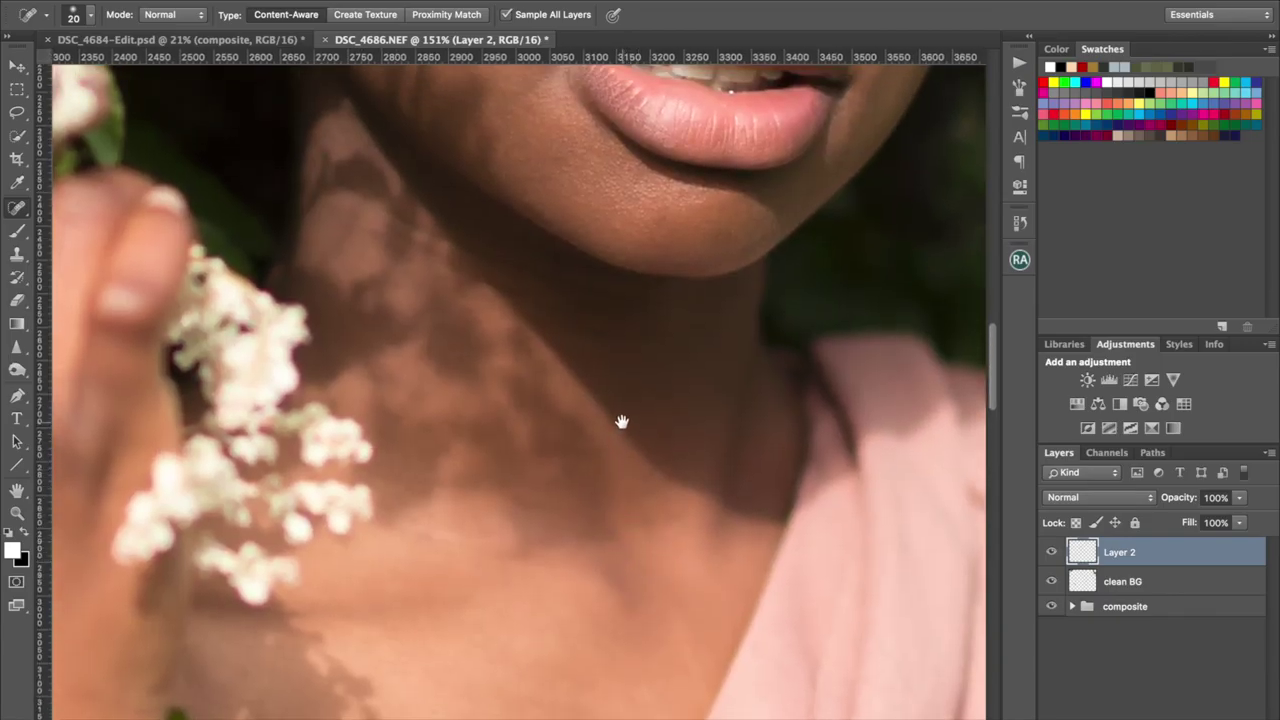
pyautogui.moveTo(622, 422); pyautogui.dragTo(636, 540)
pyautogui.moveTo(643, 383); pyautogui.dragTo(589, 459)
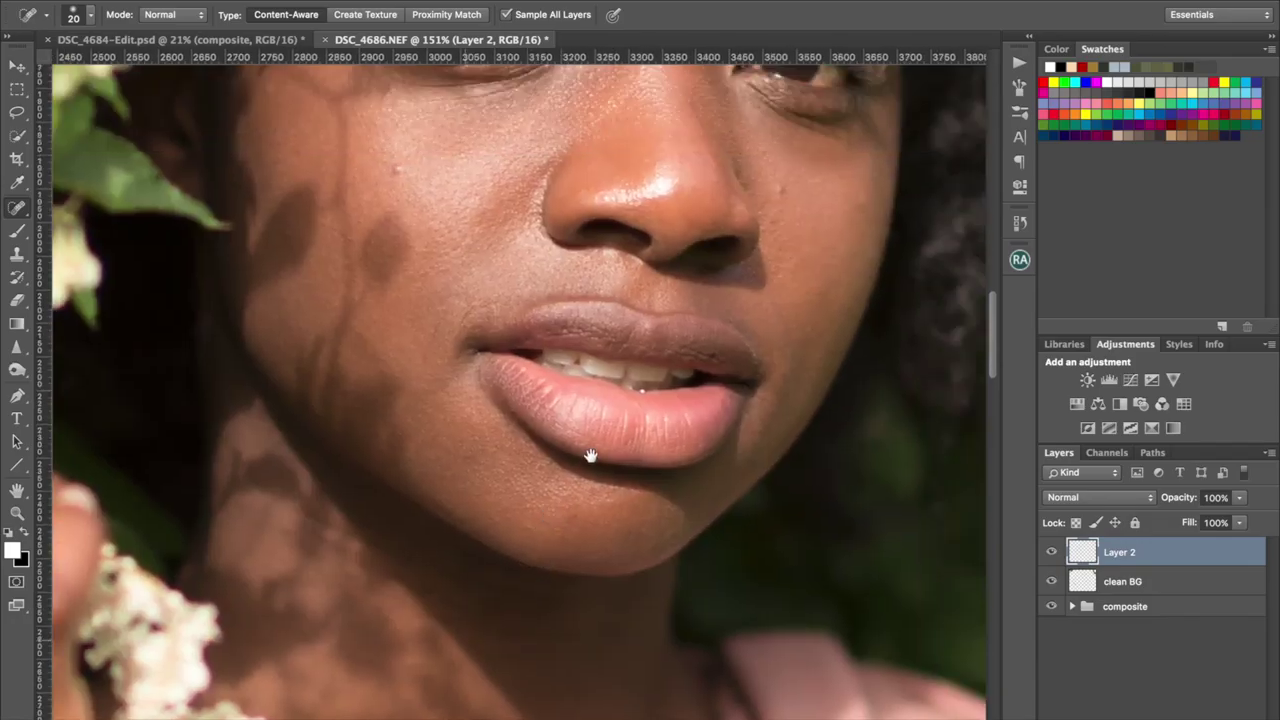
pyautogui.moveTo(649, 357); pyautogui.dragTo(589, 448)
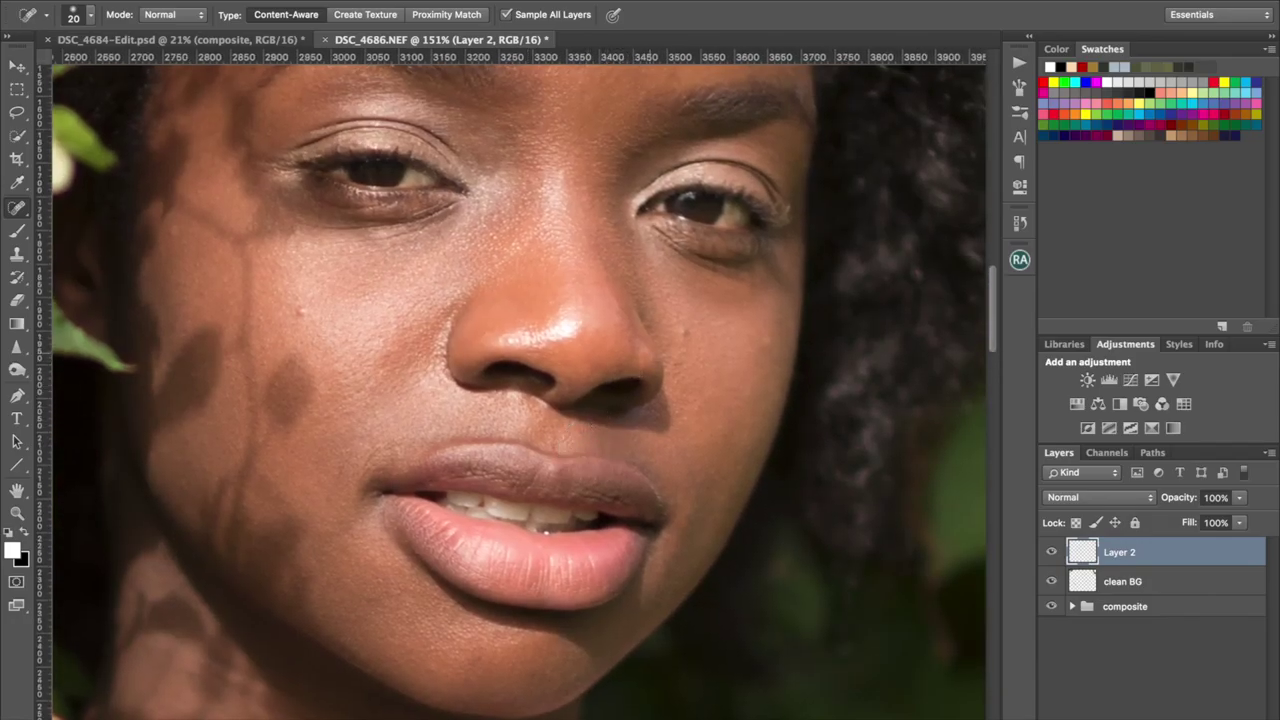
pyautogui.scroll(-5, 672, 349)
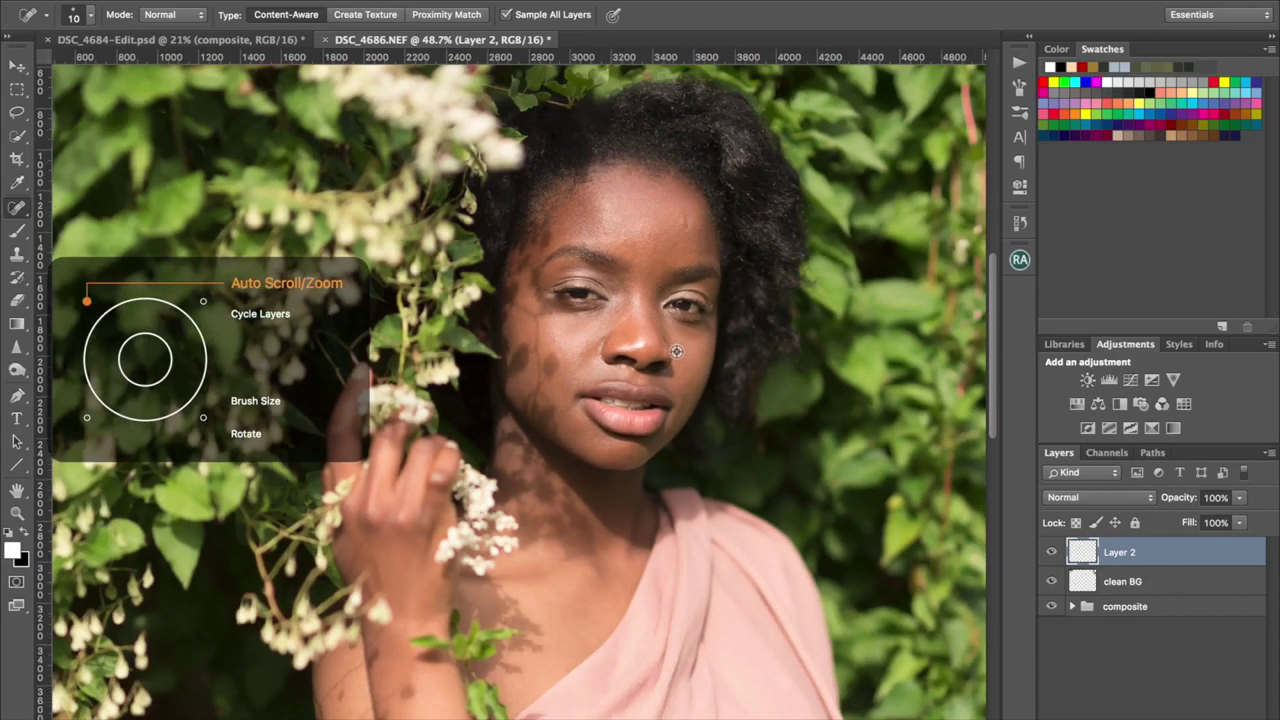
# - Rename Layer 2 as "heal skin"
pyautogui.doubleClick(1120, 553)
pyautogui.write('heal skin')
pyautogui.press('Return')
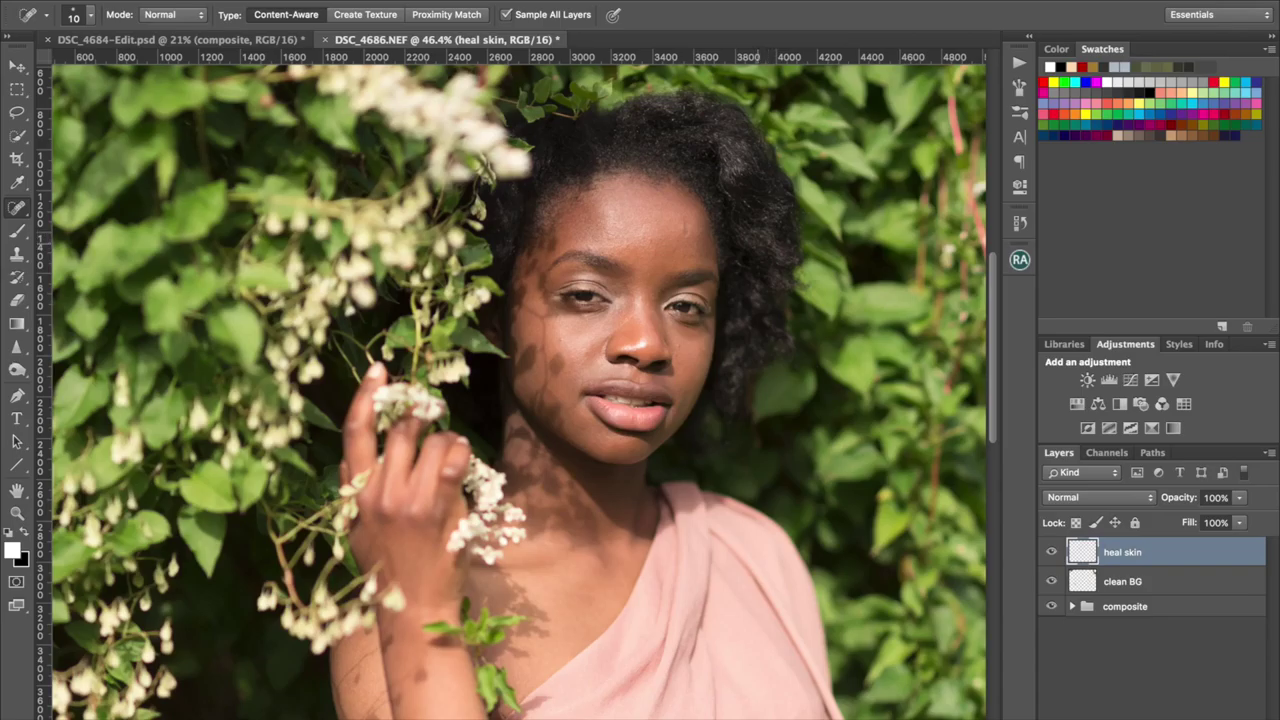
# - Create the dodge and burn layer setup with the Local D&B - Curves action of the Beauty Retouch extension
pyautogui.scroll(3, 767, 236)
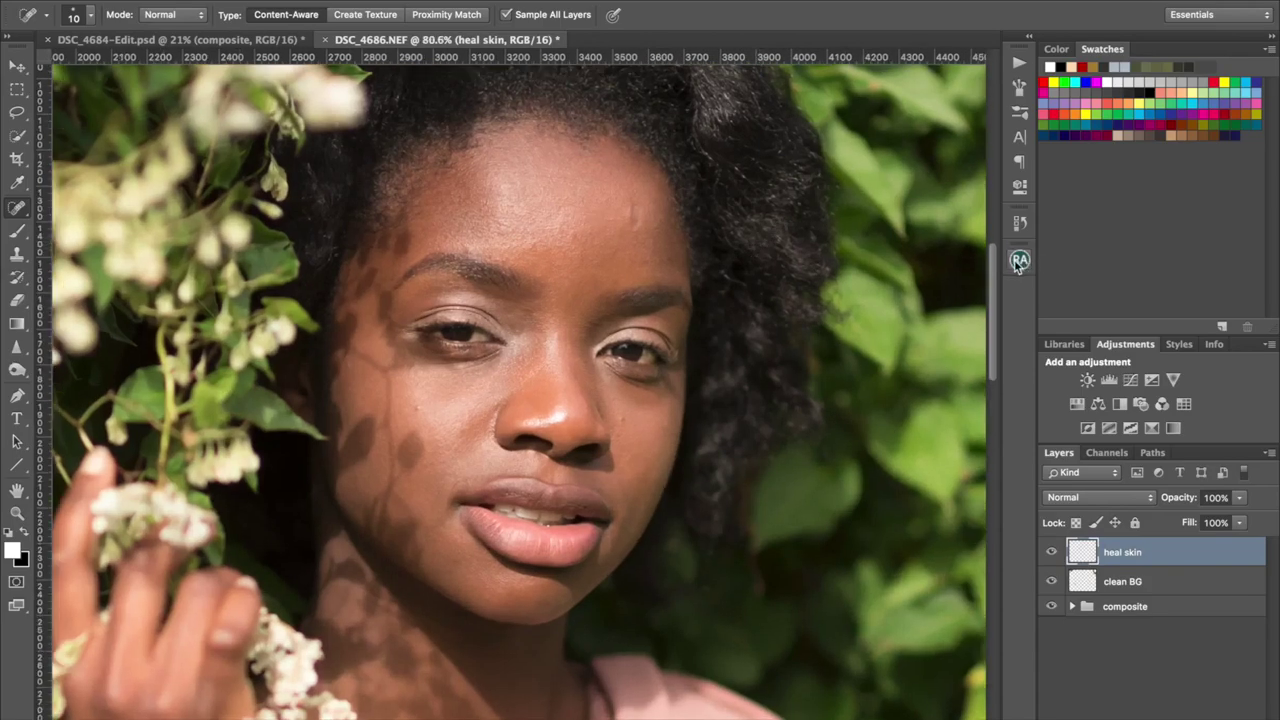
pyautogui.click(1019, 261)
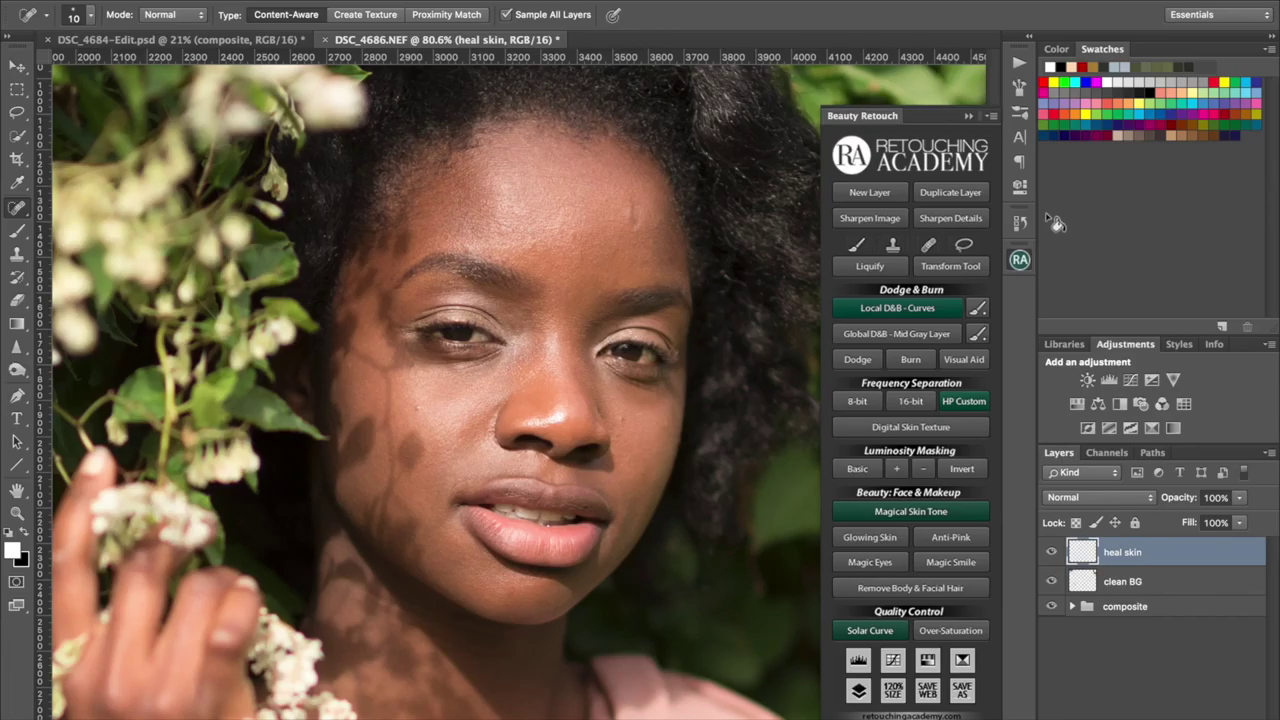
pyautogui.click(900, 307)
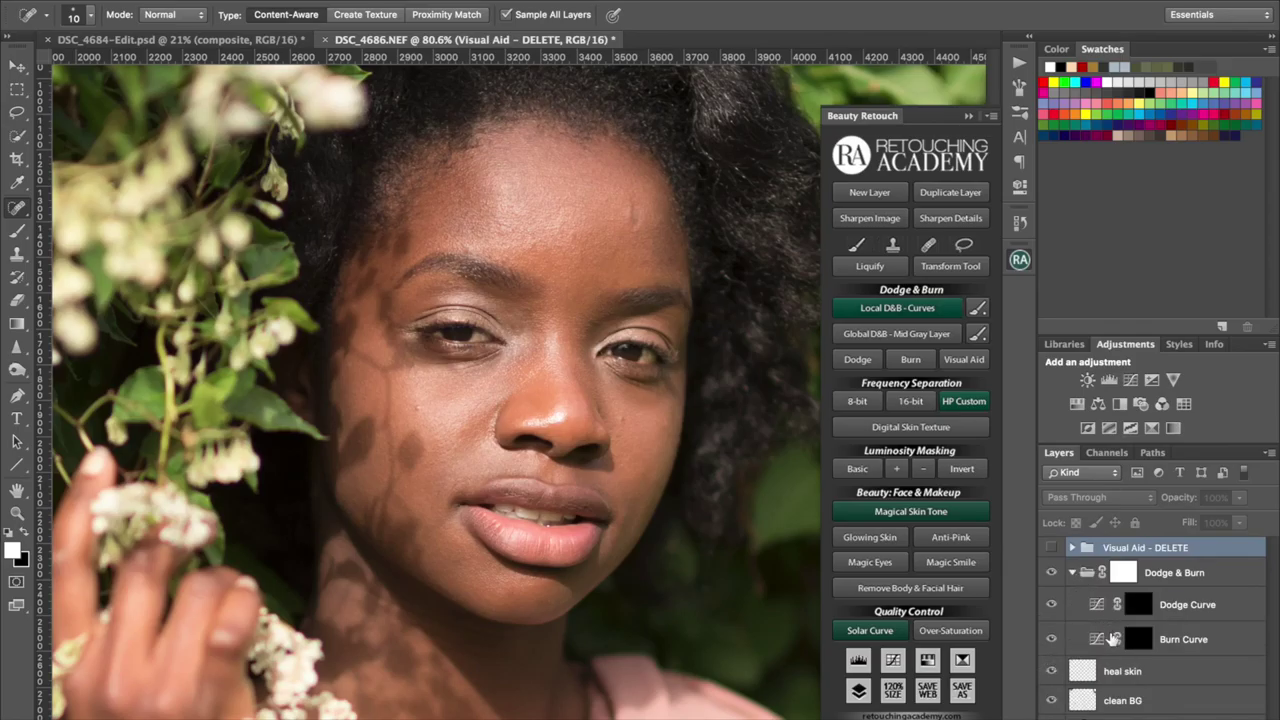
# - Inspect the curve shapes of the Burn Curve and Dodge Curve layers, ending with the Burn Curve mask selected
pyautogui.click(1097, 646)
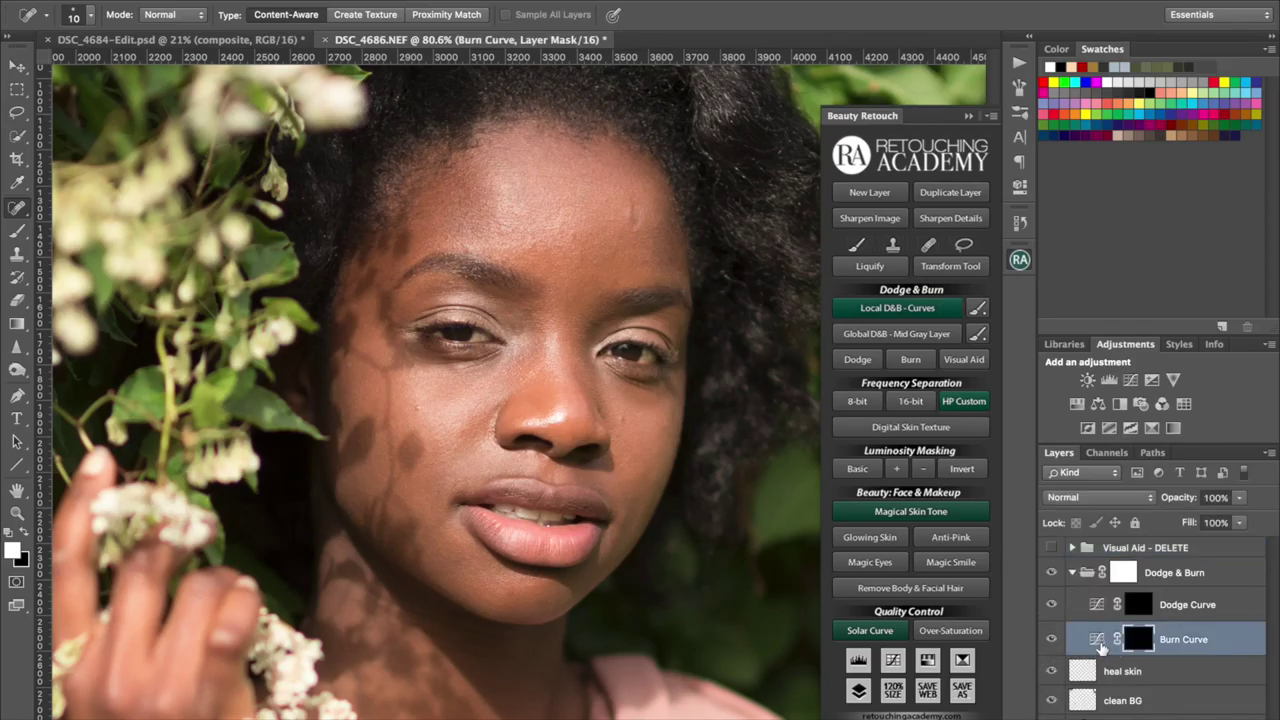
pyautogui.doubleClick(1097, 639)
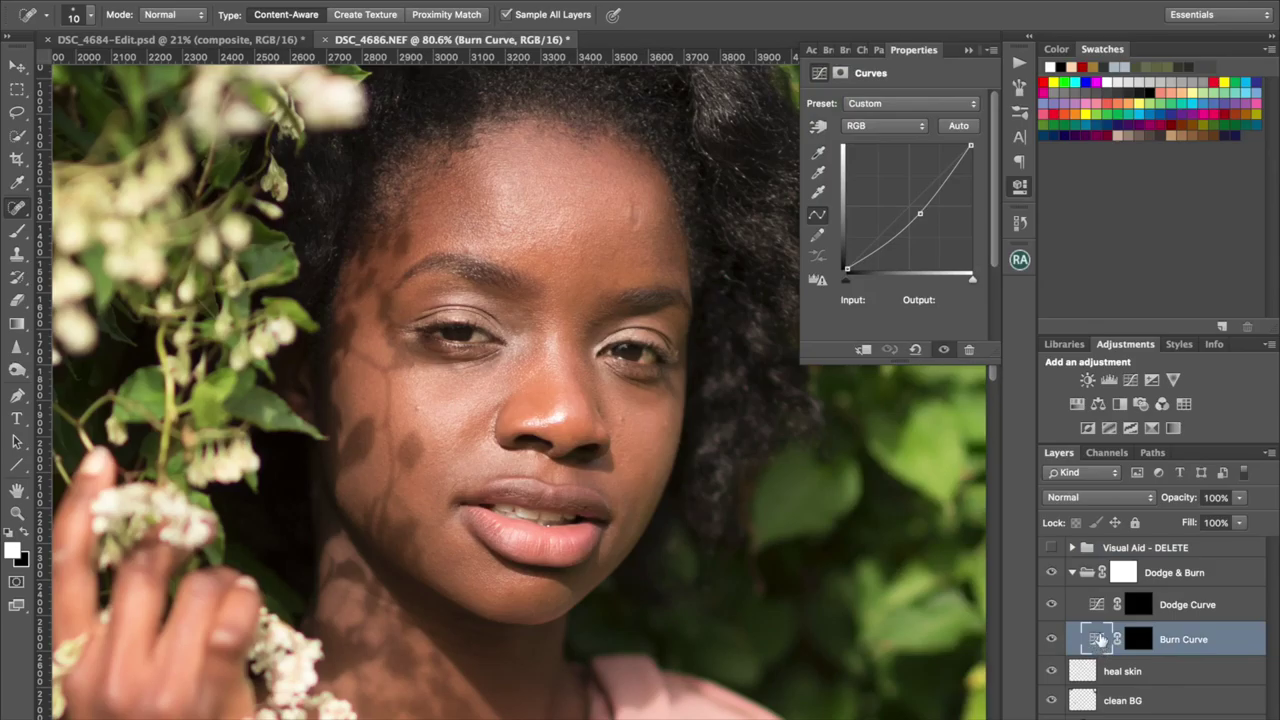
pyautogui.click(968, 49)
pyautogui.doubleClick(1097, 604)
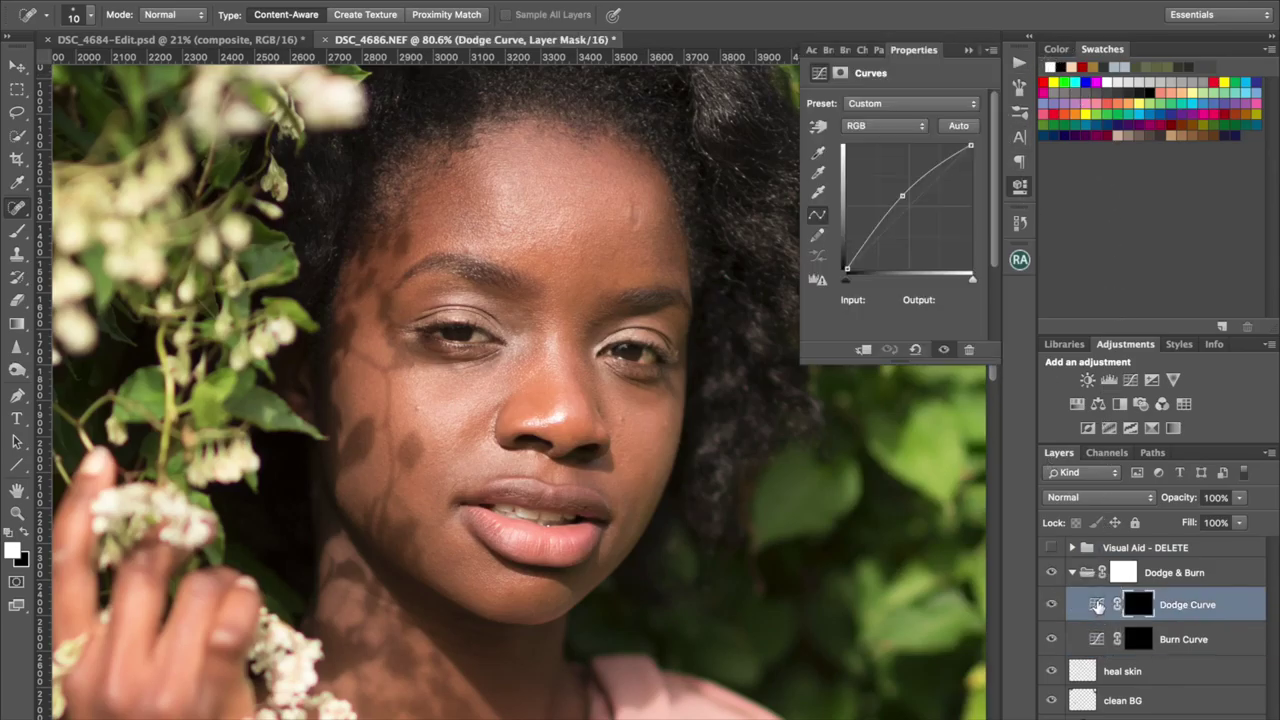
pyautogui.click(968, 49)
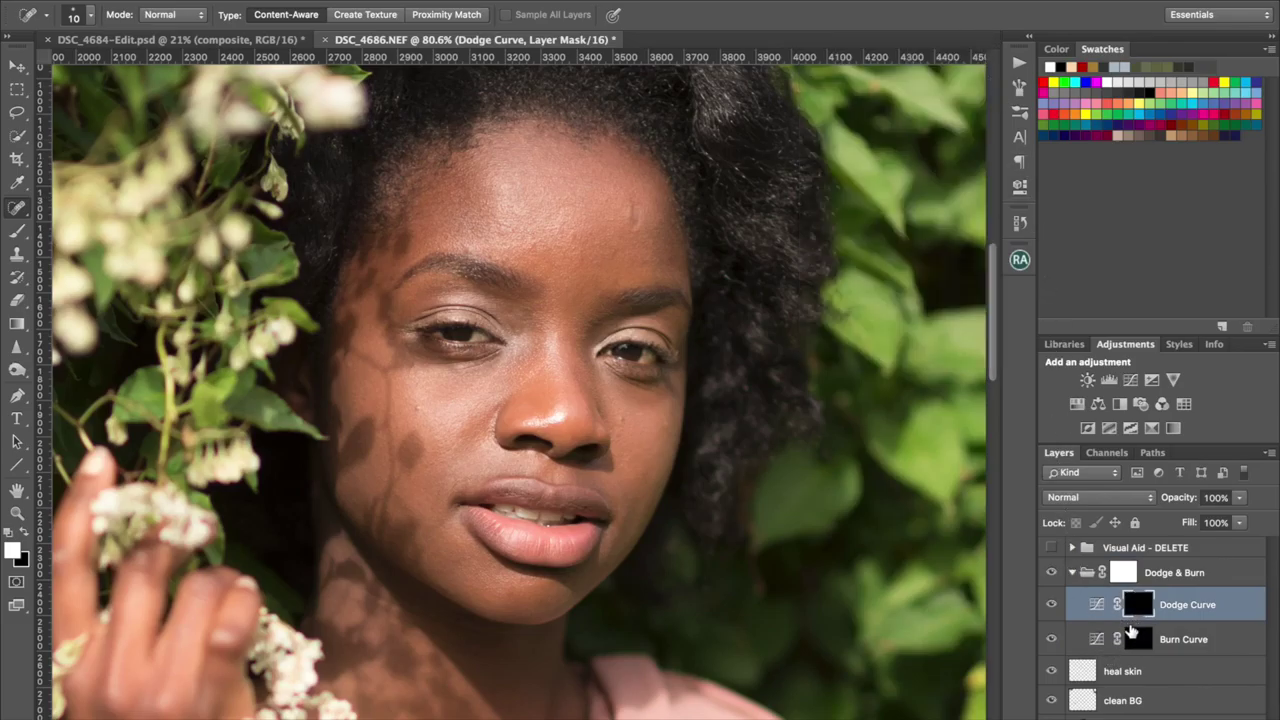
pyautogui.click(1138, 648)
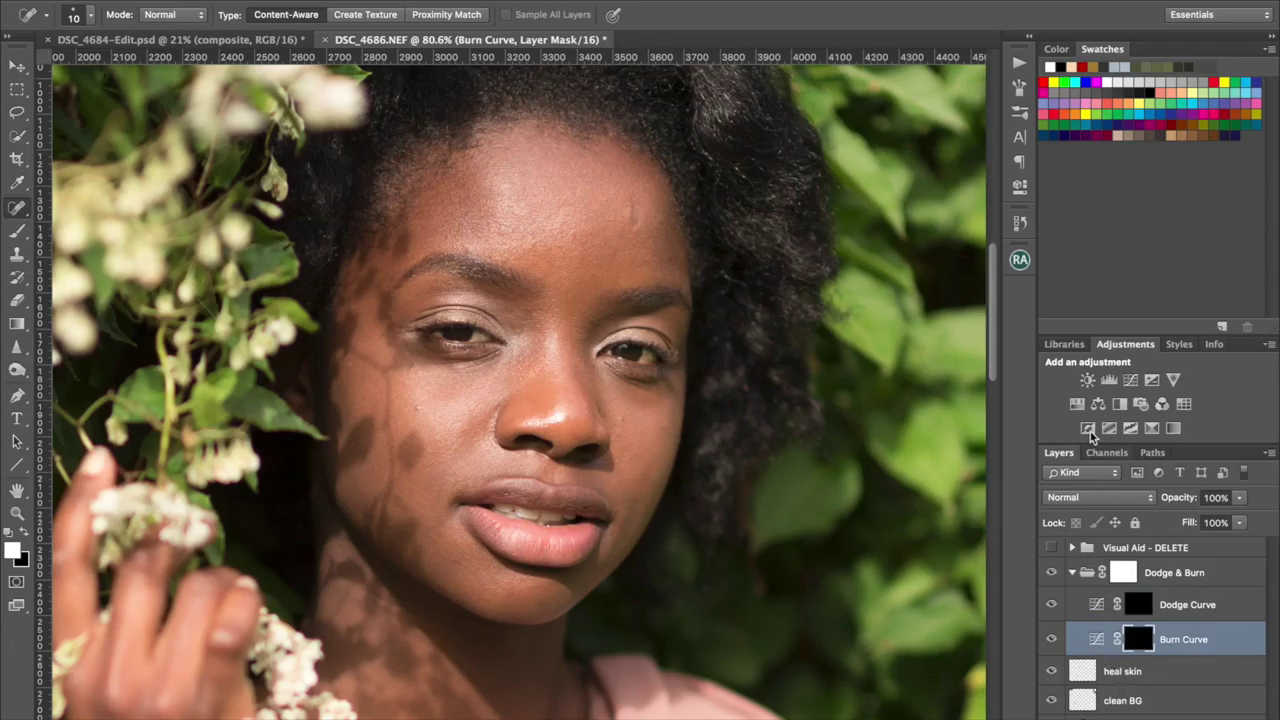
# - Make the Visual Aid - DELETE group visible and inspect its contrast curve and 50% gray layer, leaving the group collapsed
pyautogui.click(1051, 548)
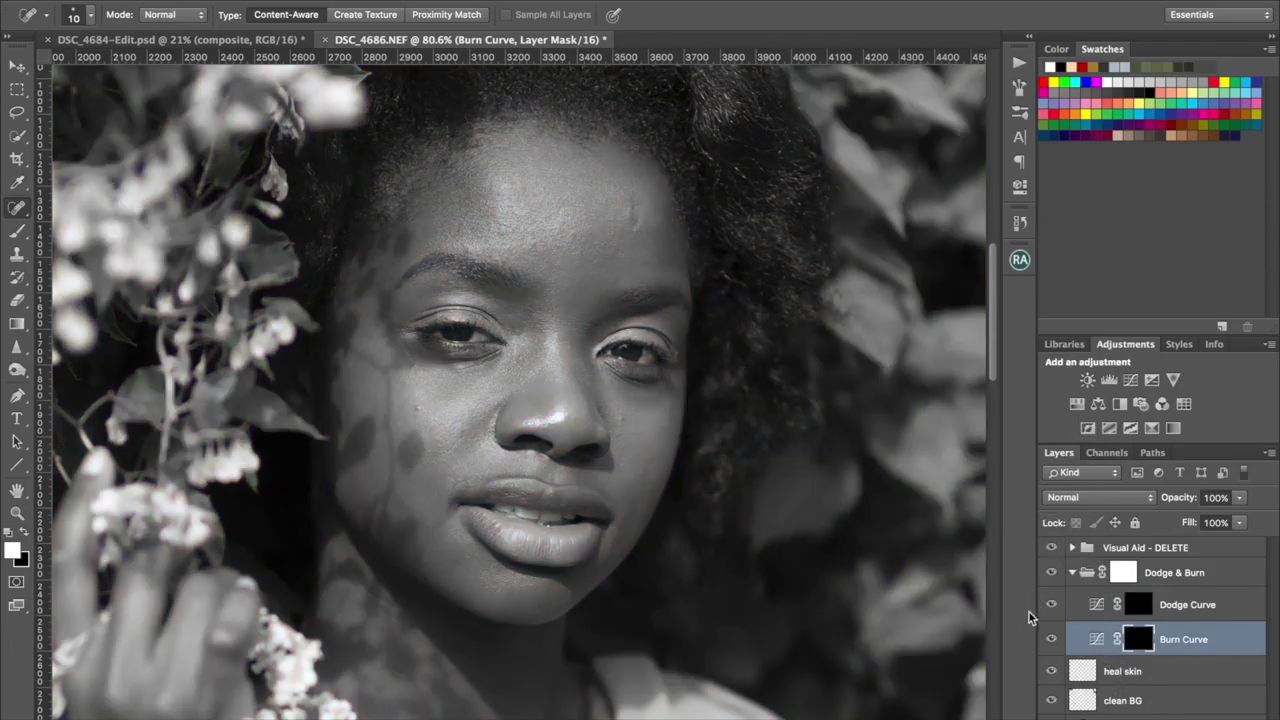
pyautogui.click(1072, 548)
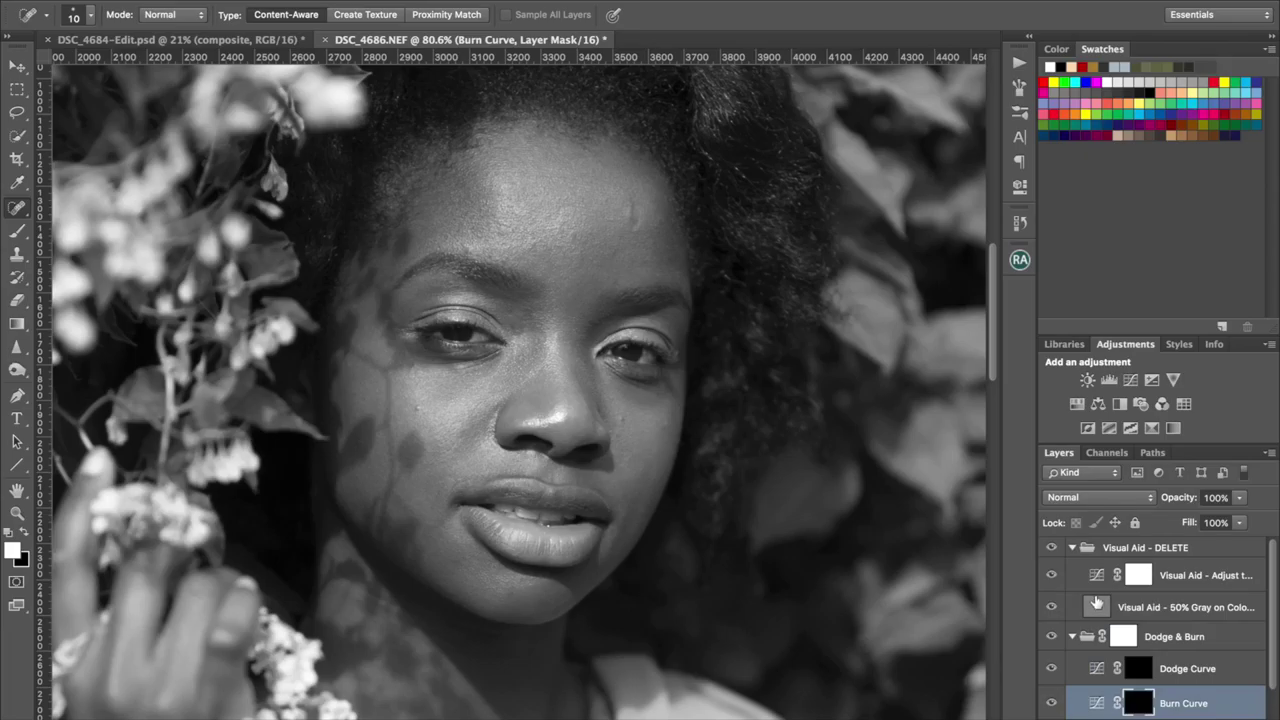
pyautogui.click(1051, 577)
pyautogui.click(1051, 577)
pyautogui.click(1097, 576)
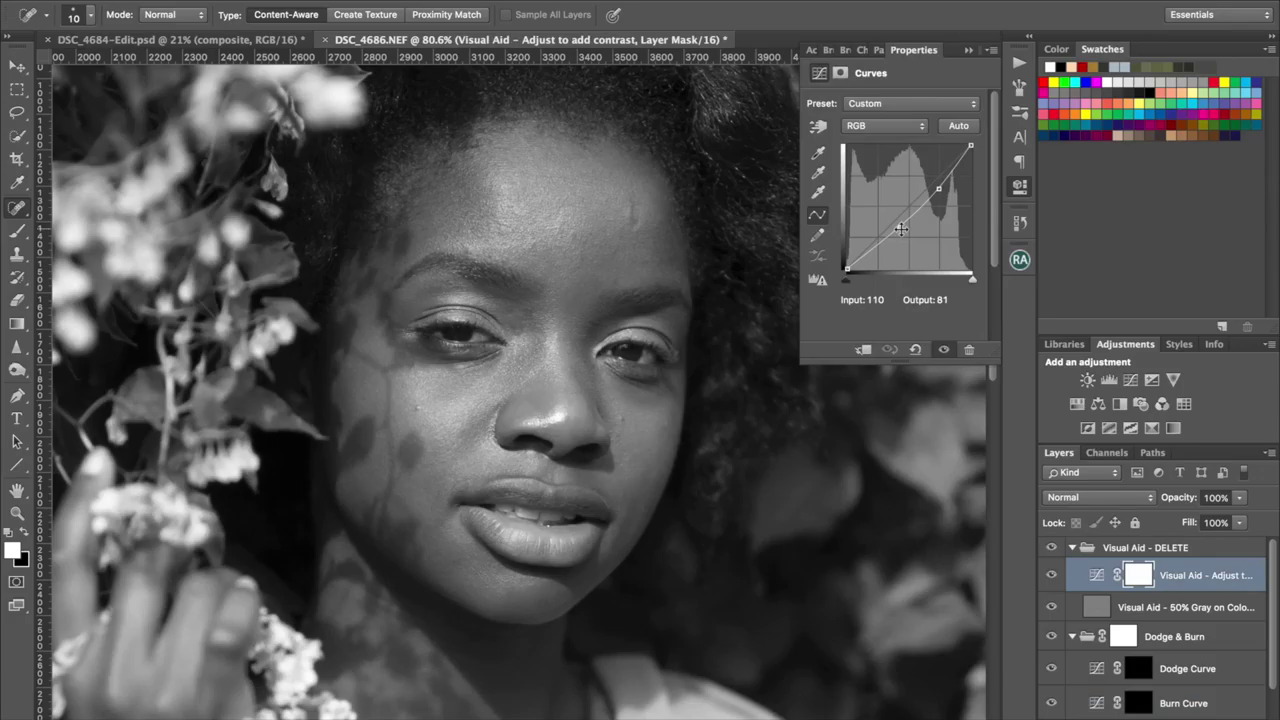
pyautogui.click(970, 52)
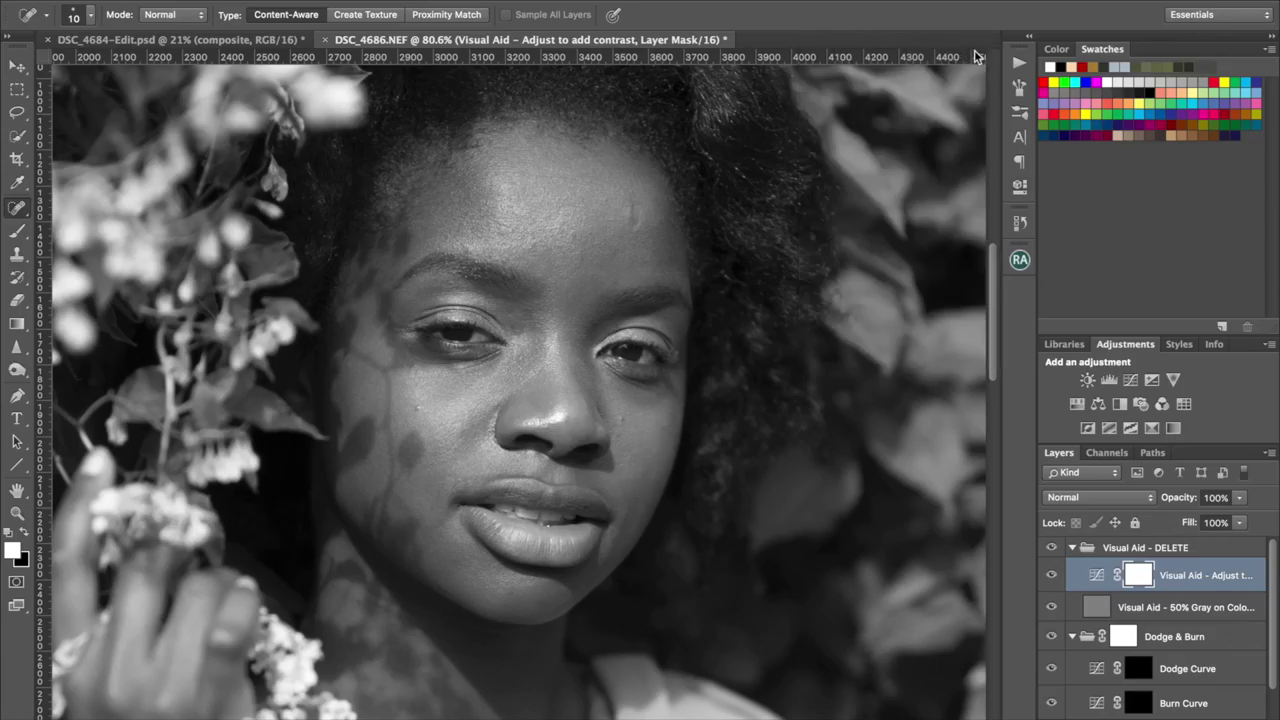
pyautogui.click(1070, 549)
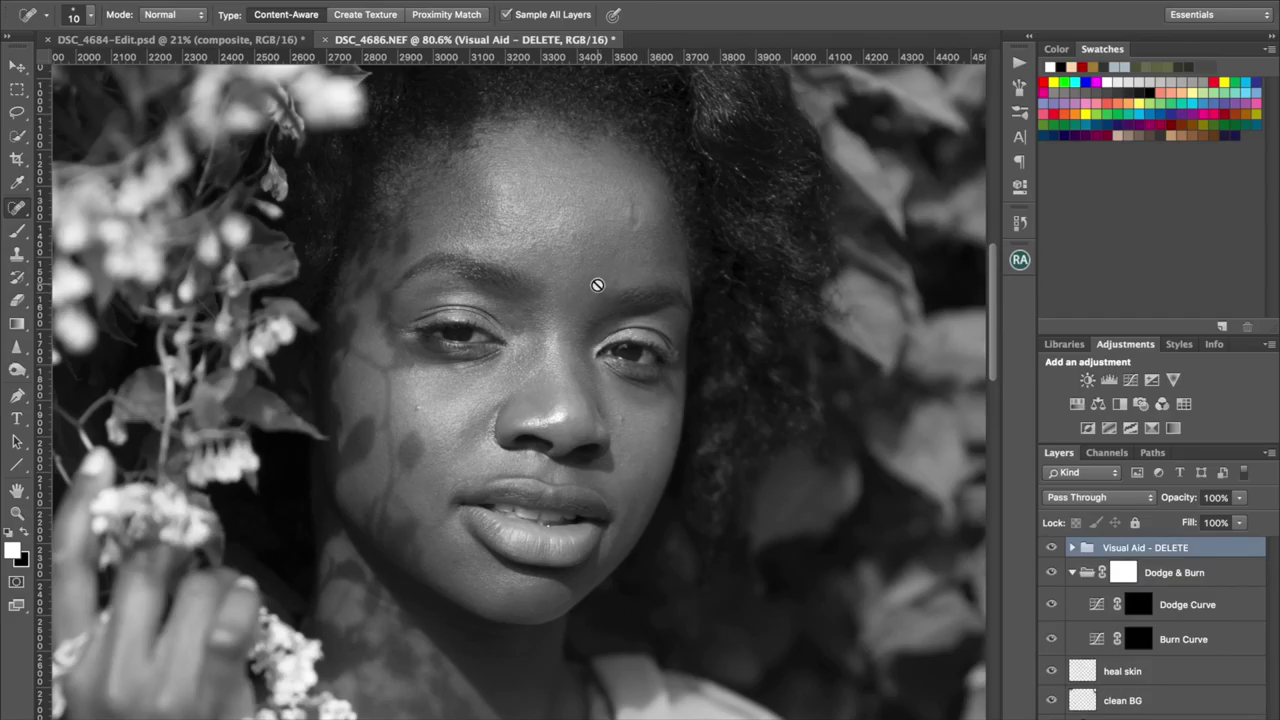
# - Load the brush preset for Local D&B - Curves from the Beauty Retouch extension, with 1% flow
pyautogui.scroll(3, 597, 285)
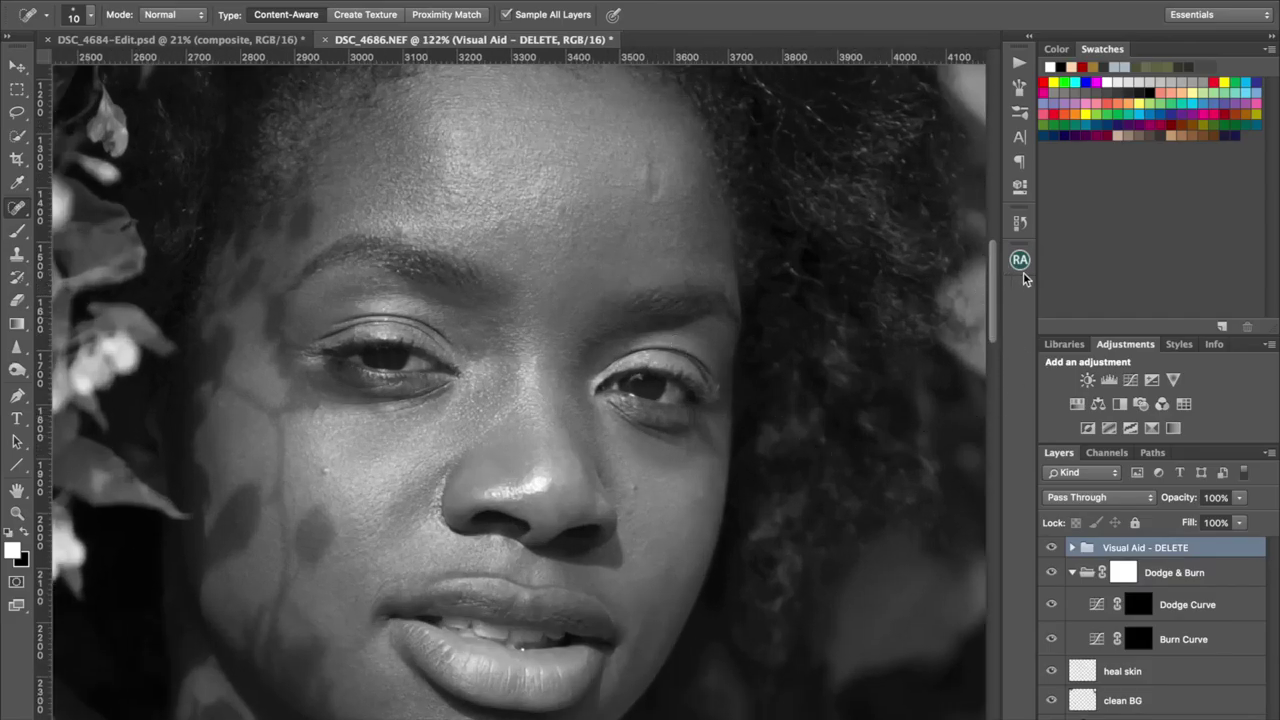
pyautogui.click(1020, 264)
pyautogui.click(977, 307)
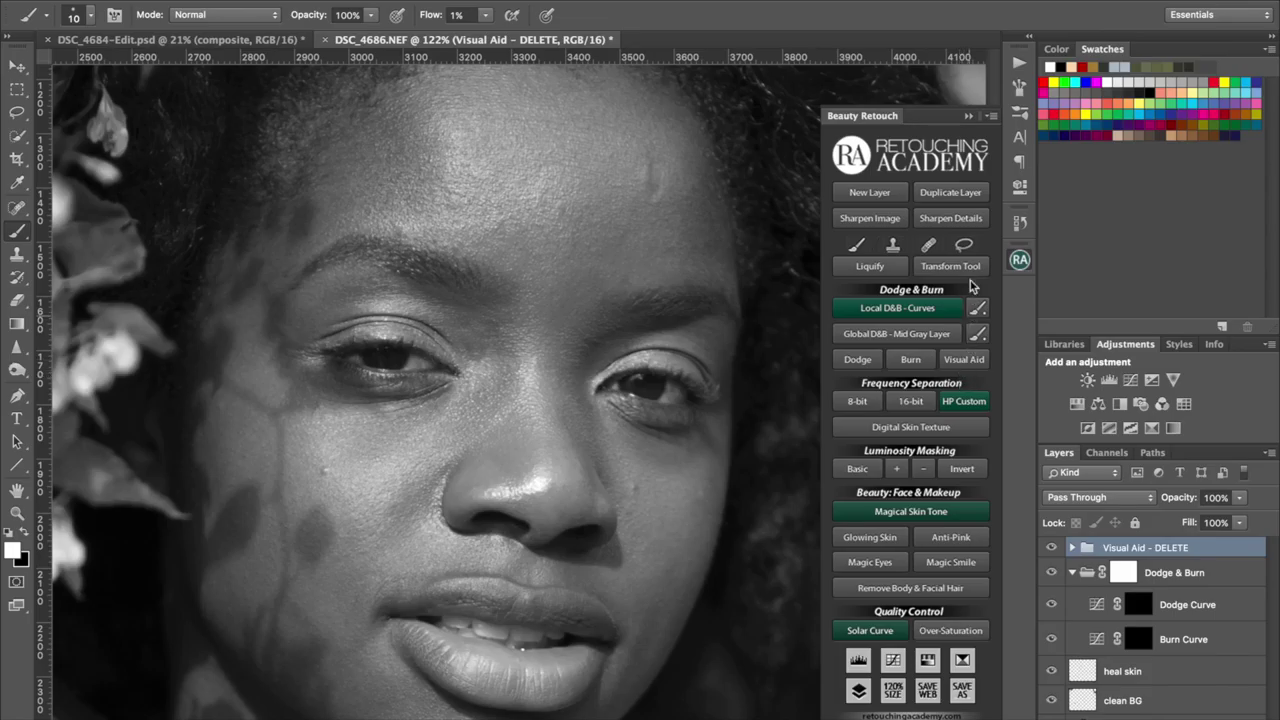
pyautogui.click(968, 116)
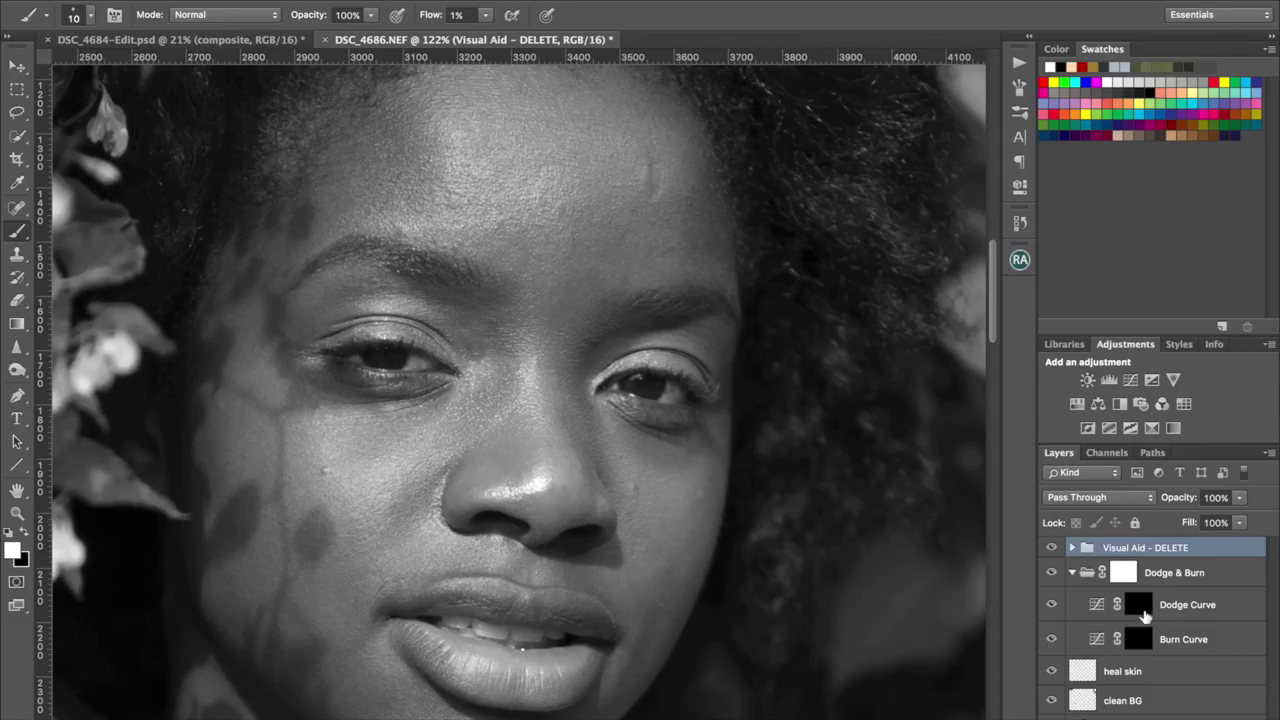
# - Select the Dodge Curve layer mask and set the brush flow to 2%
pyautogui.click(1142, 608)
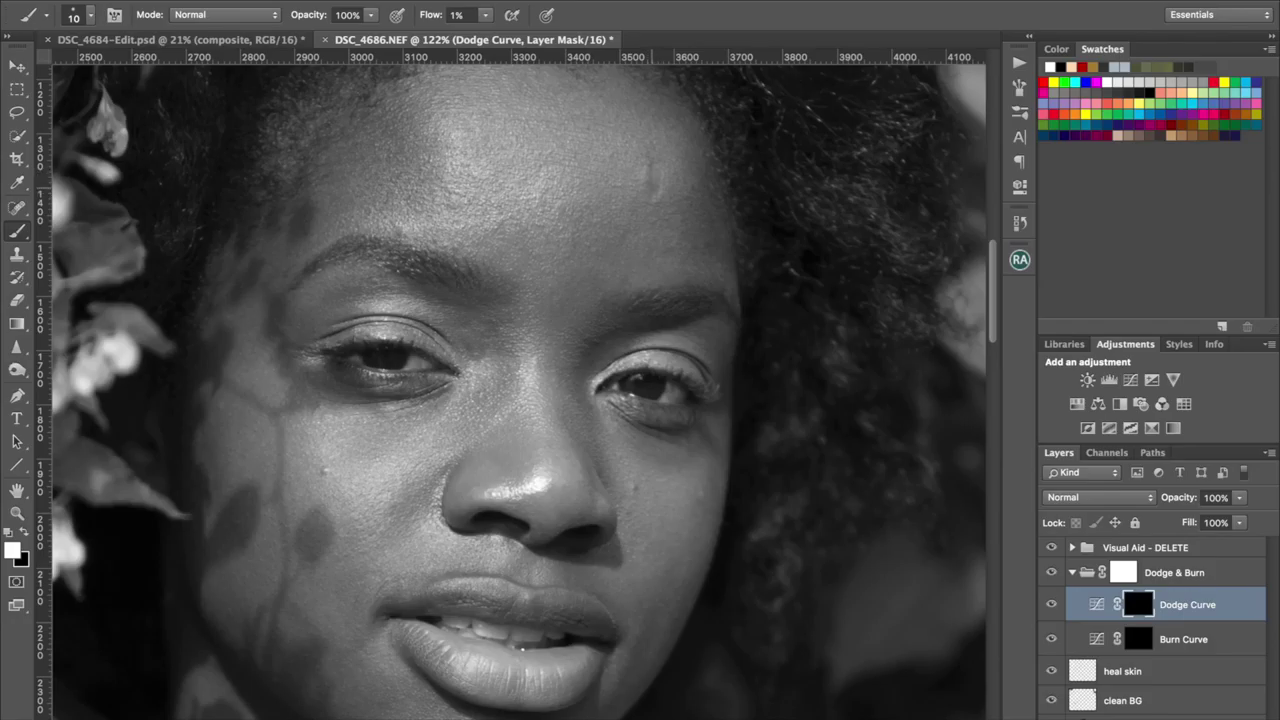
pyautogui.rightClick(654, 186)
pyautogui.moveTo(431, 16); pyautogui.dragTo(436, 16)
pyautogui.click(431, 15)
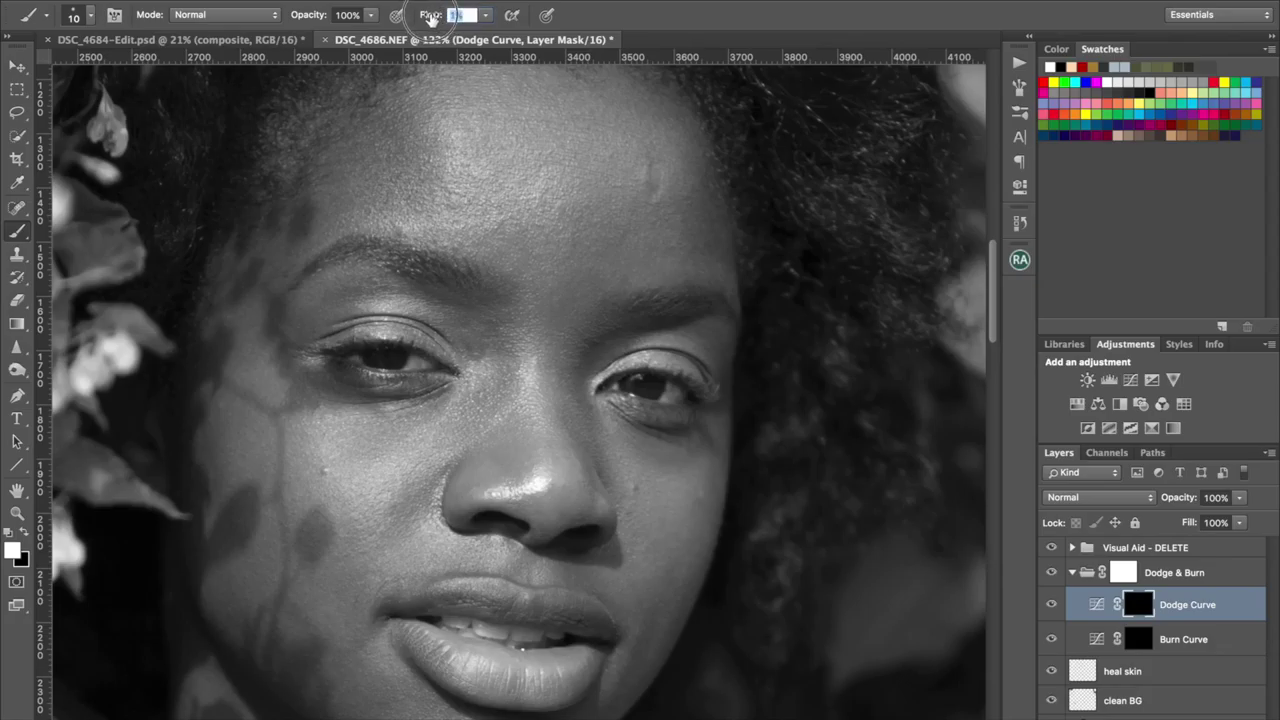
pyautogui.press('Return')
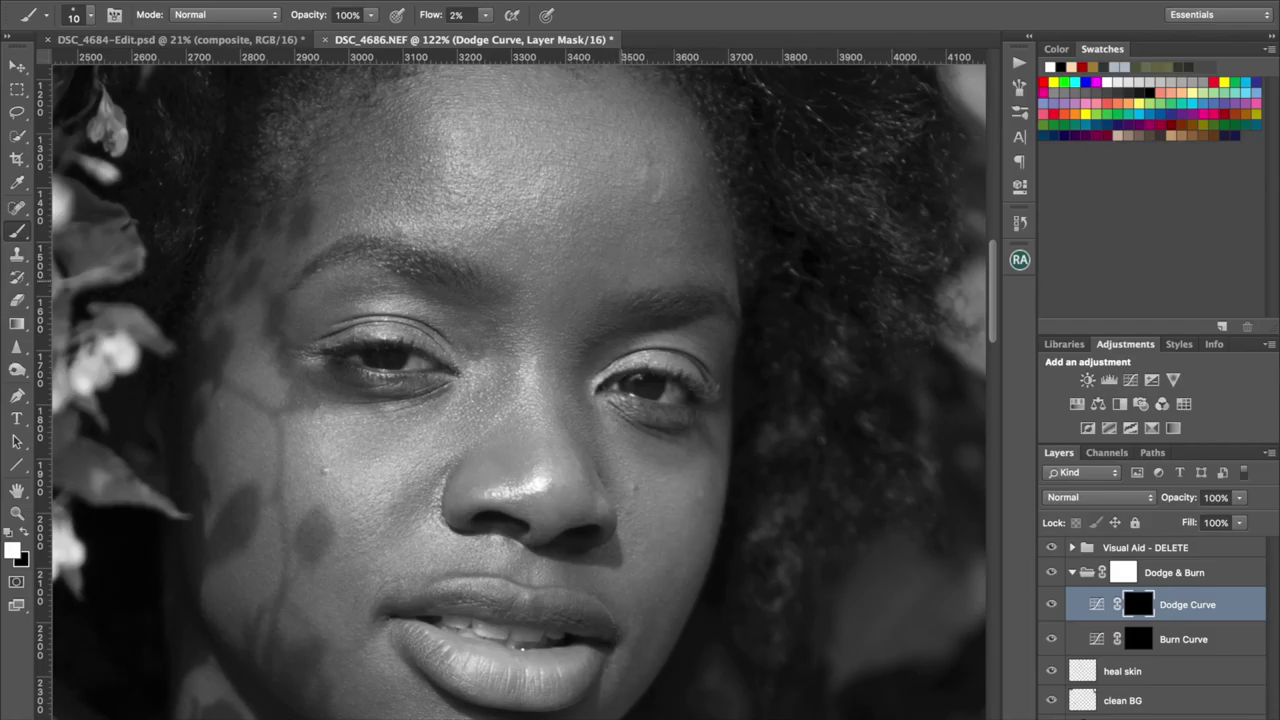
# - Outline several uneven patches on the forehead with the Lasso tool and clear the selection
pyautogui.scroll(5, 594, 211)
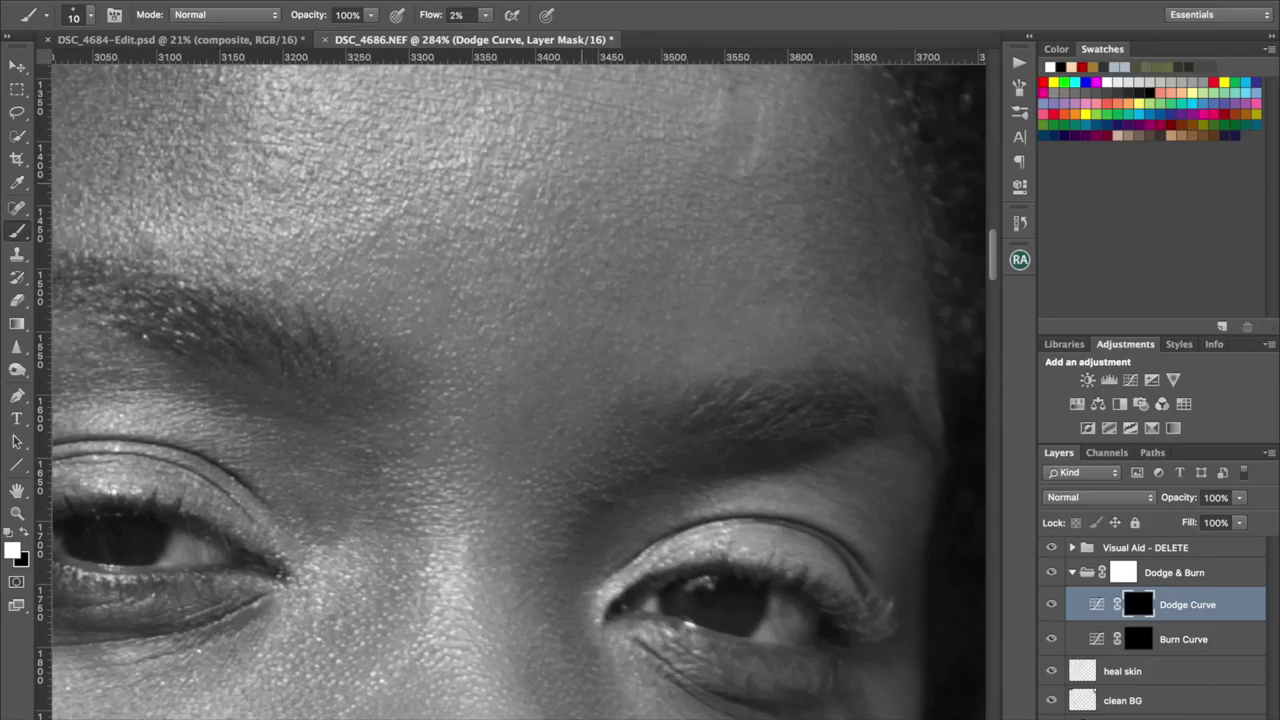
pyautogui.click(16, 112)
pyautogui.moveTo(590, 180)
pyautogui.mouseDown()
pyautogui.moveTo(572, 162)
pyautogui.moveTo(589, 194)
pyautogui.moveTo(586, 182)
pyautogui.mouseUp()
pyautogui.moveTo(386, 230)
pyautogui.mouseDown()
pyautogui.moveTo(380, 249)
pyautogui.moveTo(388, 224)
pyautogui.mouseUp()
pyautogui.moveTo(148, 256)
pyautogui.mouseDown()
pyautogui.moveTo(140, 222)
pyautogui.moveTo(153, 256)
pyautogui.mouseUp()
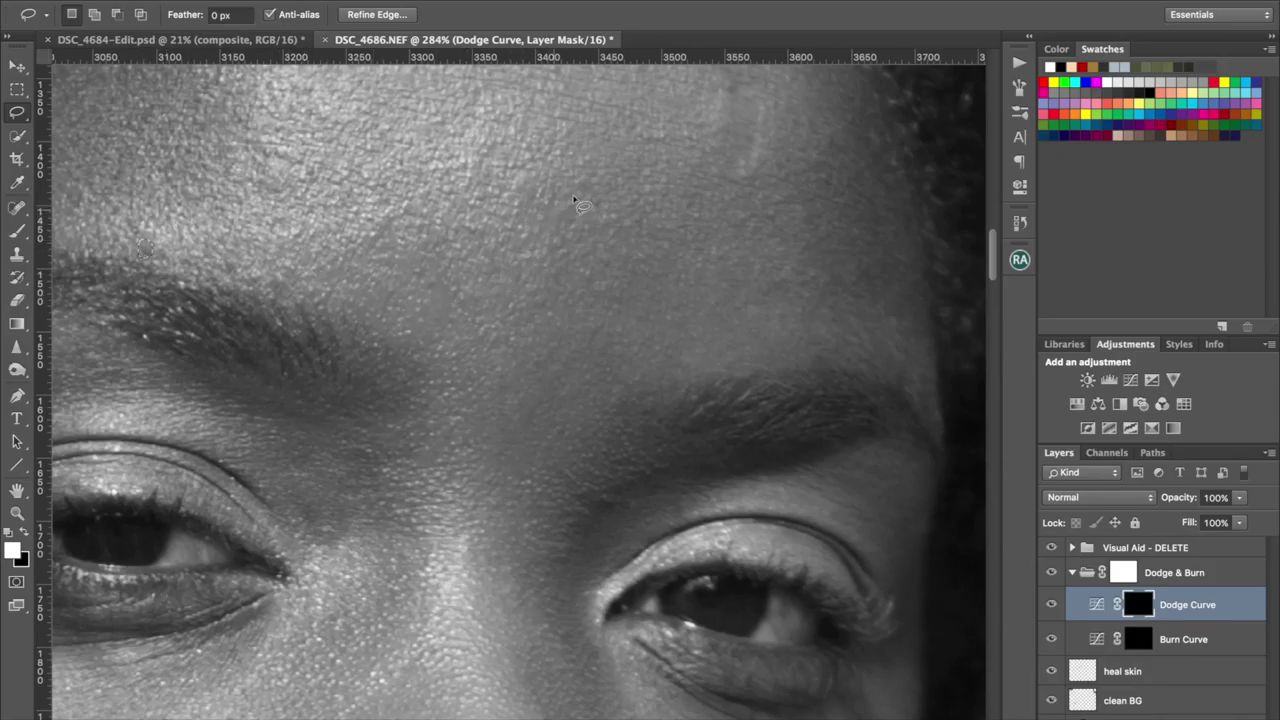
pyautogui.moveTo(522, 245)
pyautogui.mouseDown()
pyautogui.moveTo(520, 232)
pyautogui.moveTo(530, 244)
pyautogui.mouseUp()
pyautogui.moveTo(732, 122)
pyautogui.mouseDown()
pyautogui.moveTo(737, 166)
pyautogui.moveTo(757, 114)
pyautogui.moveTo(733, 122)
pyautogui.mouseUp()
pyautogui.hotkey('ctrl', 'd')
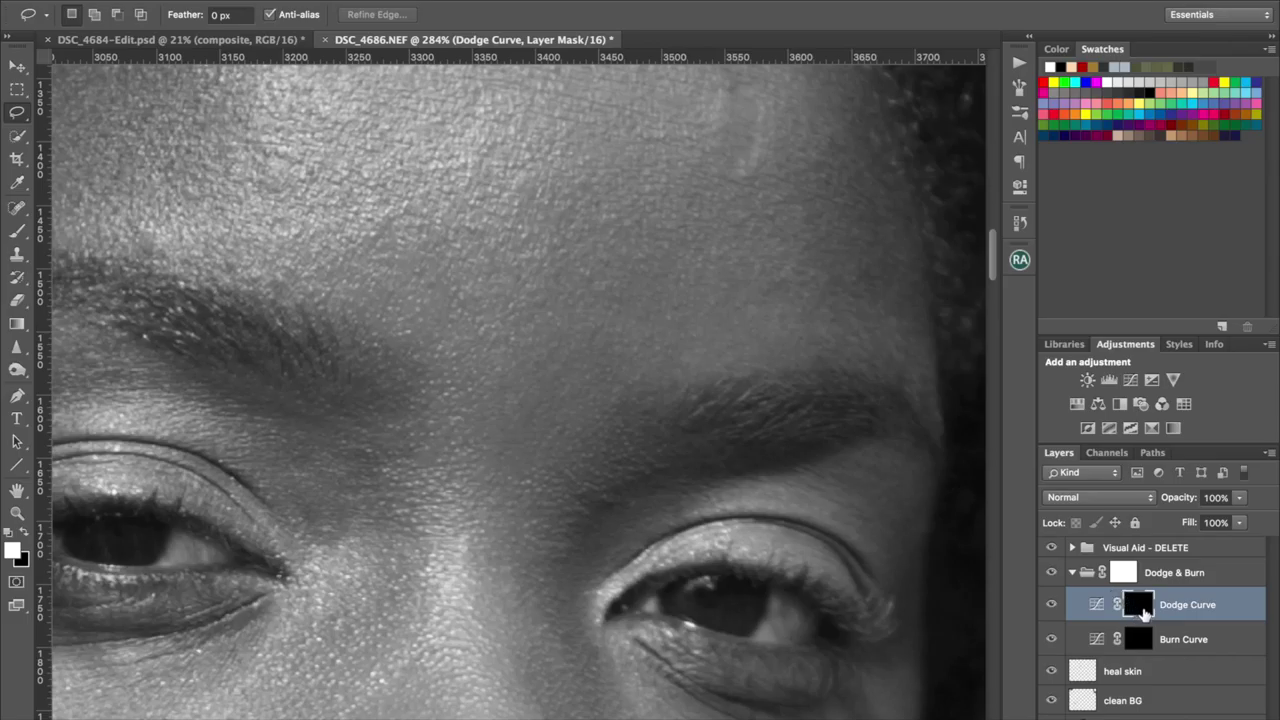
# - With the Dodge Curve mask selected, outline the forehead mark and the small cheek spot with the Lasso tool, clearing each selection
pyautogui.click(1141, 606)
pyautogui.moveTo(766, 114)
pyautogui.mouseDown()
pyautogui.moveTo(744, 180)
pyautogui.moveTo(766, 143)
pyautogui.moveTo(738, 160)
pyautogui.mouseUp()
pyautogui.press('space')
pyautogui.moveTo(494, 426); pyautogui.dragTo(591, 231)
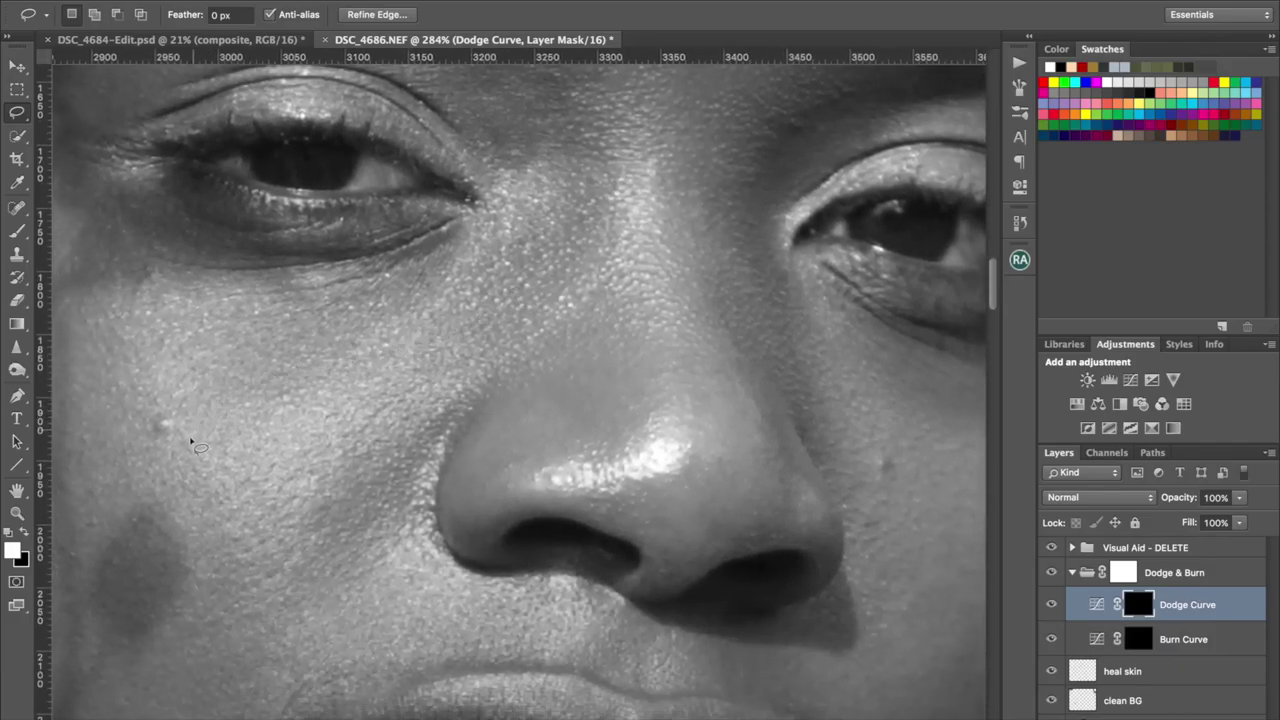
pyautogui.moveTo(166, 429); pyautogui.dragTo(161, 424)
pyautogui.hotkey('ctrl', 'd')
pyautogui.moveTo(161, 417); pyautogui.dragTo(162, 419)
pyautogui.hotkey('ctrl', 'd')
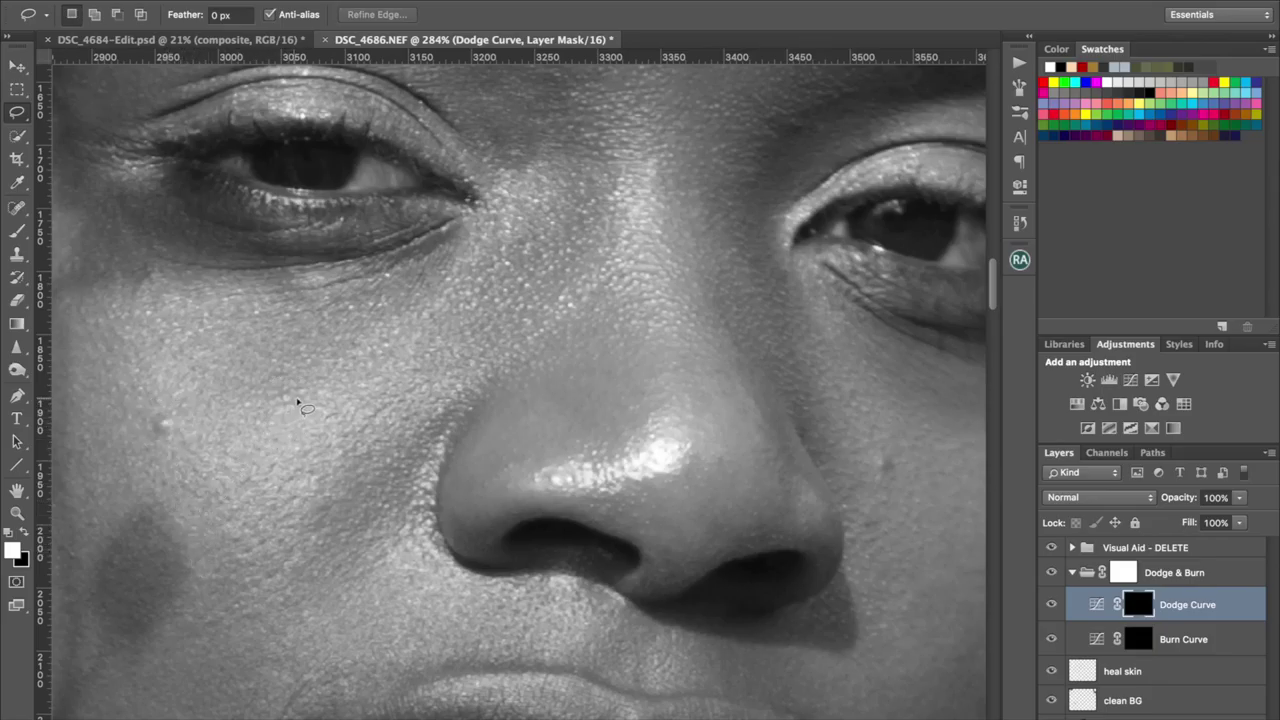
pyautogui.moveTo(686, 285); pyautogui.dragTo(649, 349)
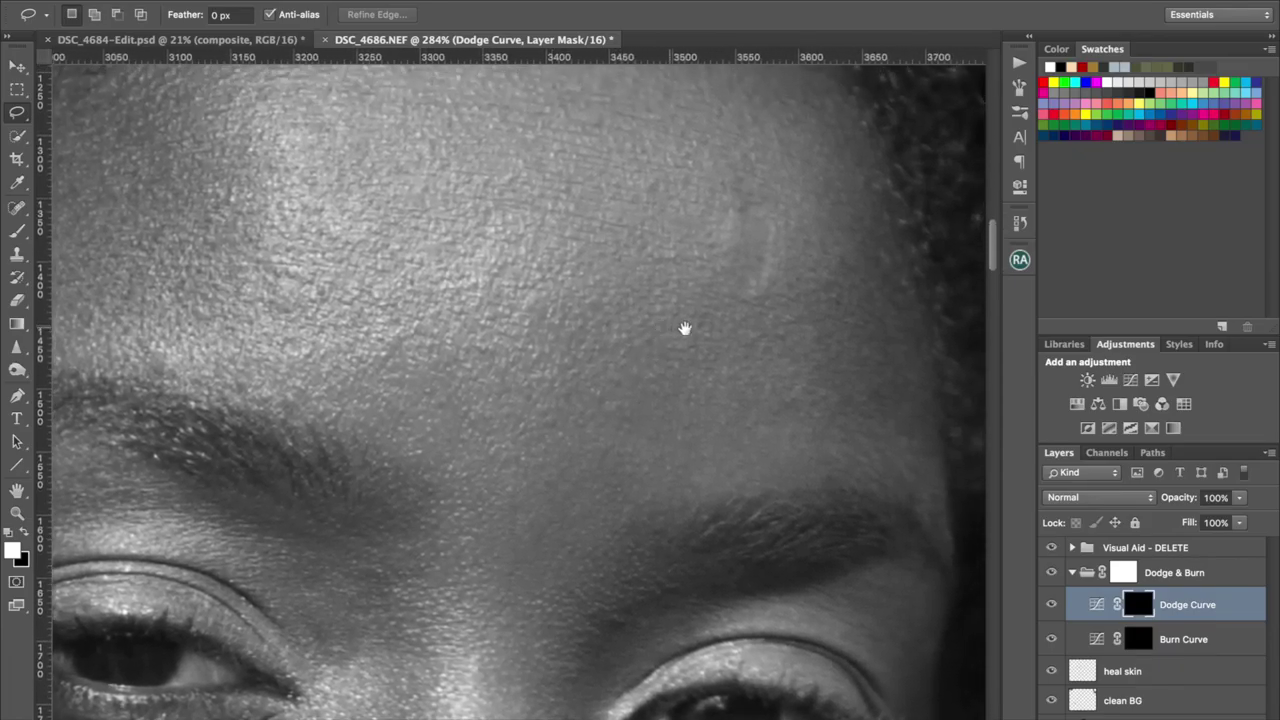
# - Examine the forehead's uneven light and dark patches from close-up and full-face views, with the Brush tool active
pyautogui.press('b')
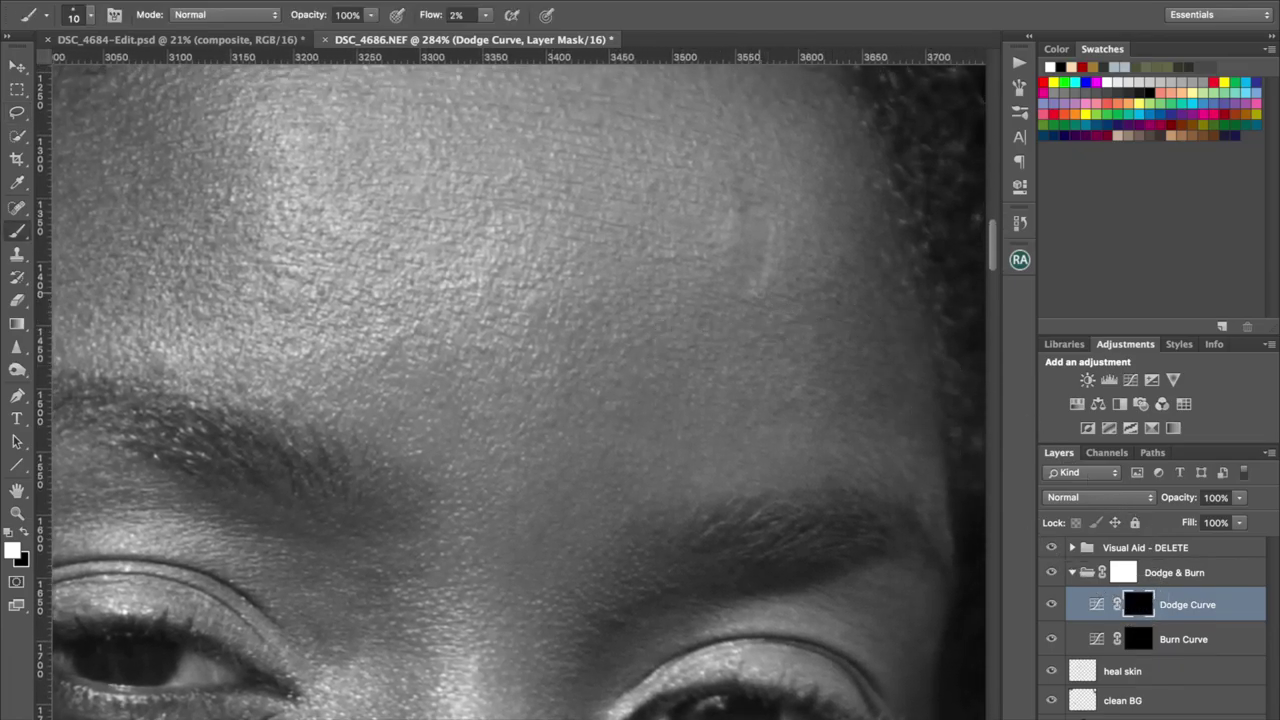
pyautogui.scroll(-3, 565, 303)
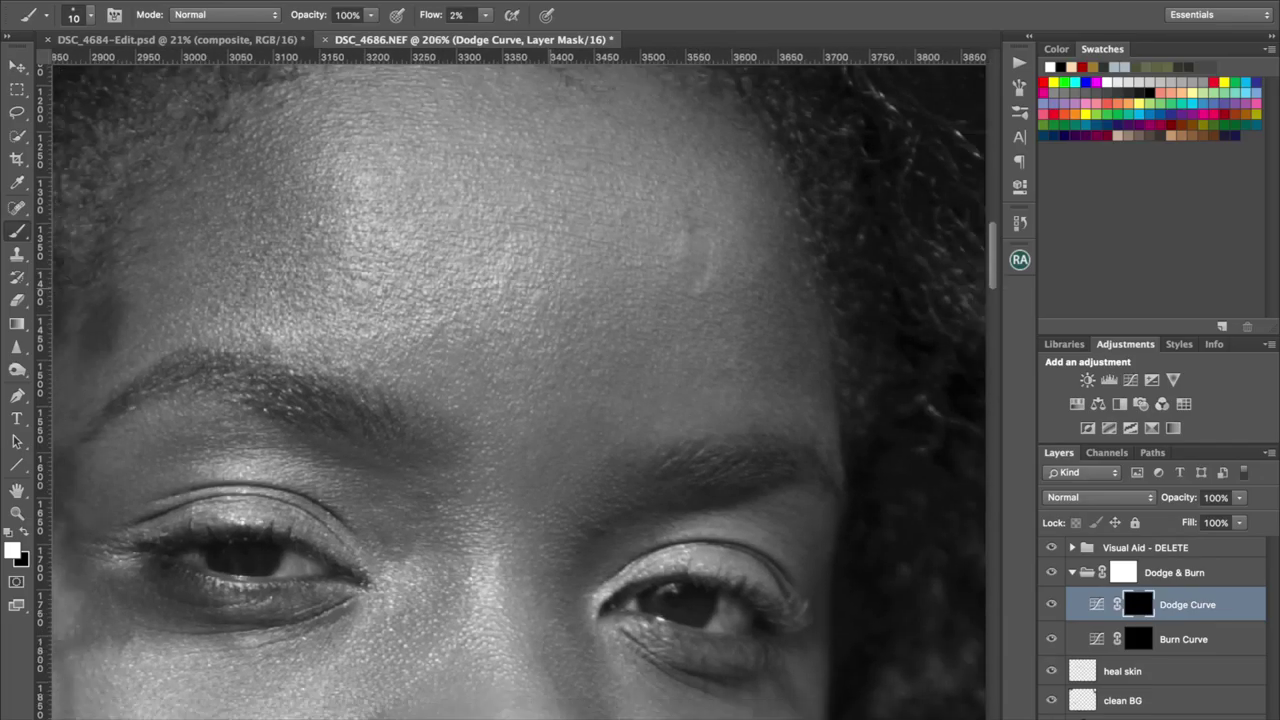
pyautogui.scroll(-6, 560, 280)
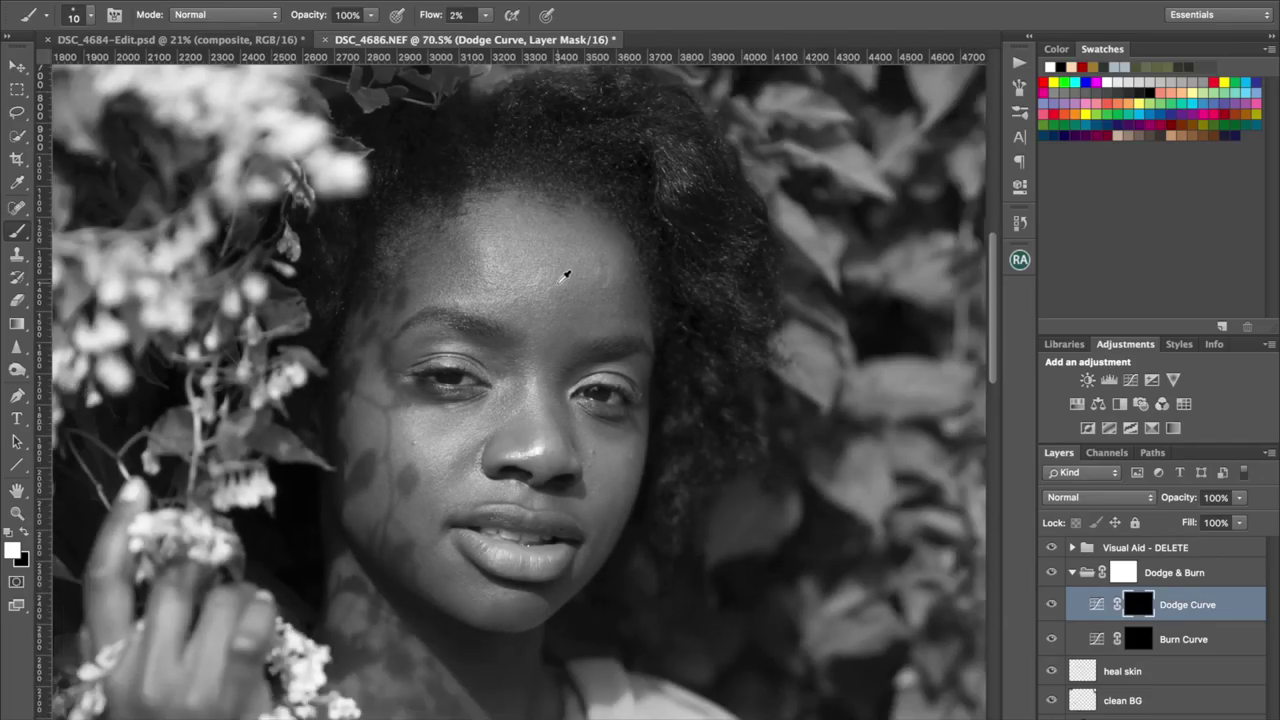
pyautogui.scroll(-3, 565, 275)
pyautogui.scroll(3, 558, 283)
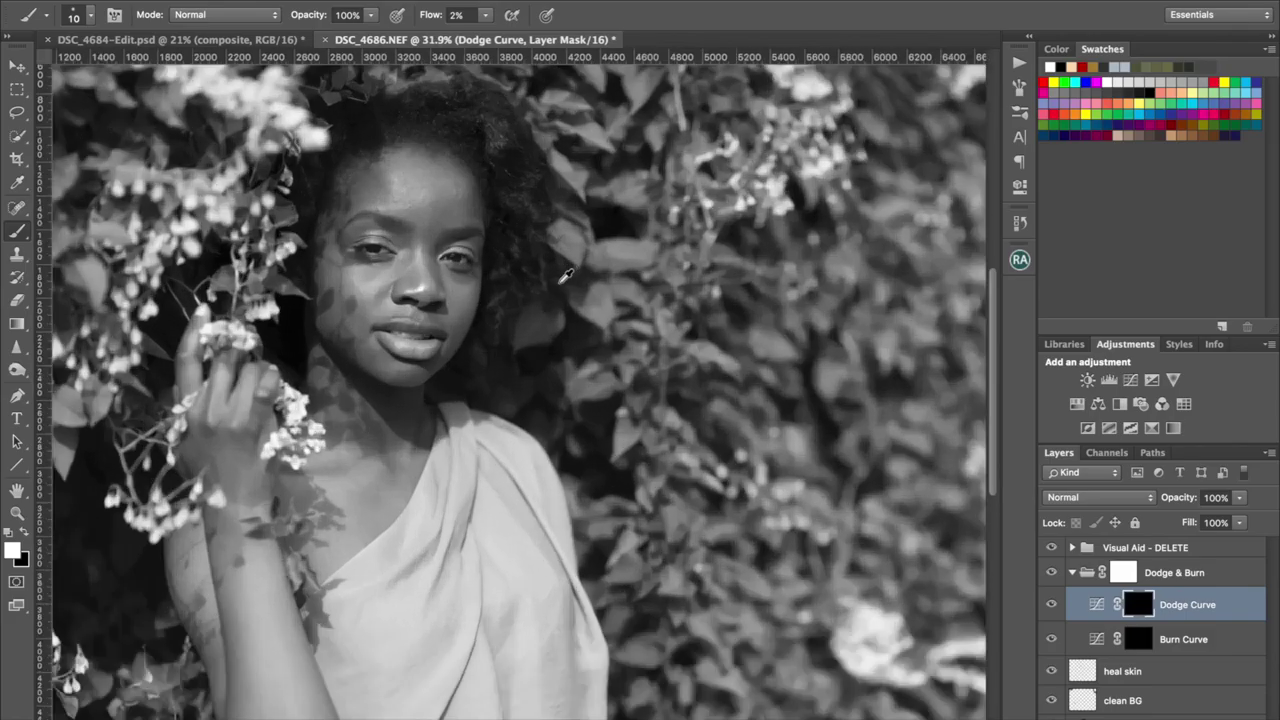
pyautogui.moveTo(521, 316); pyautogui.dragTo(569, 349)
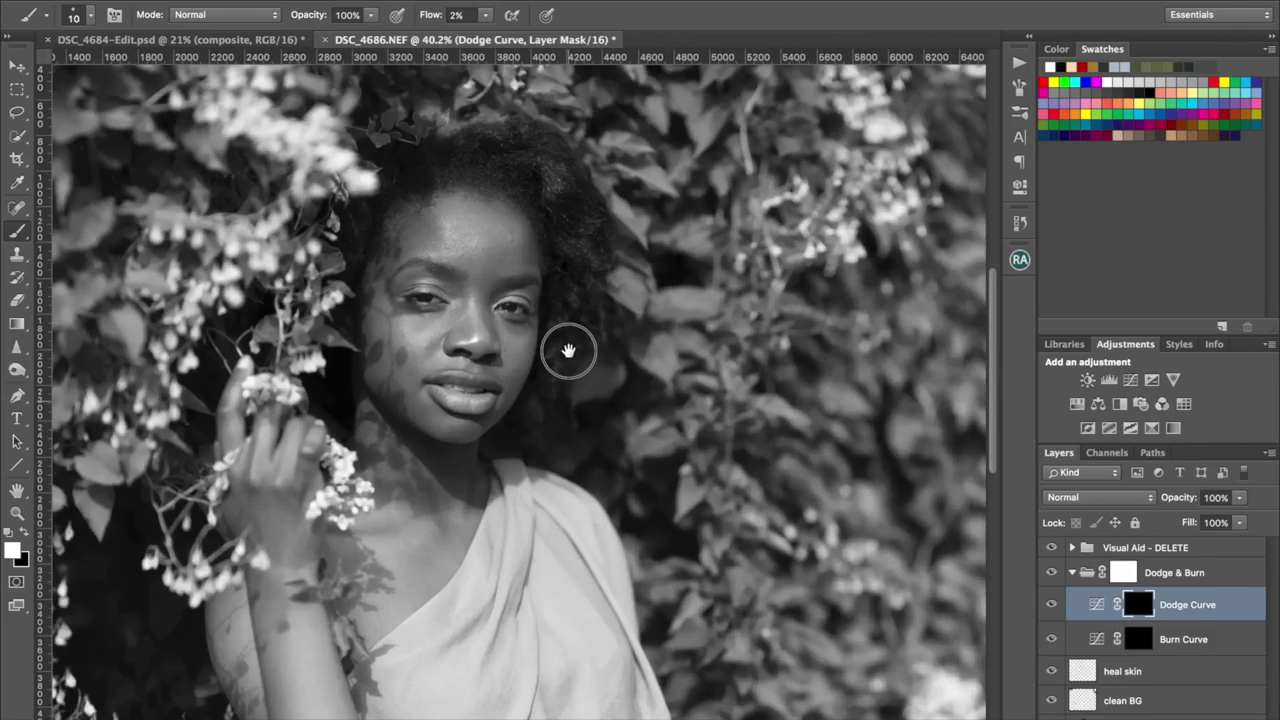
pyautogui.scroll(10, 495, 240)
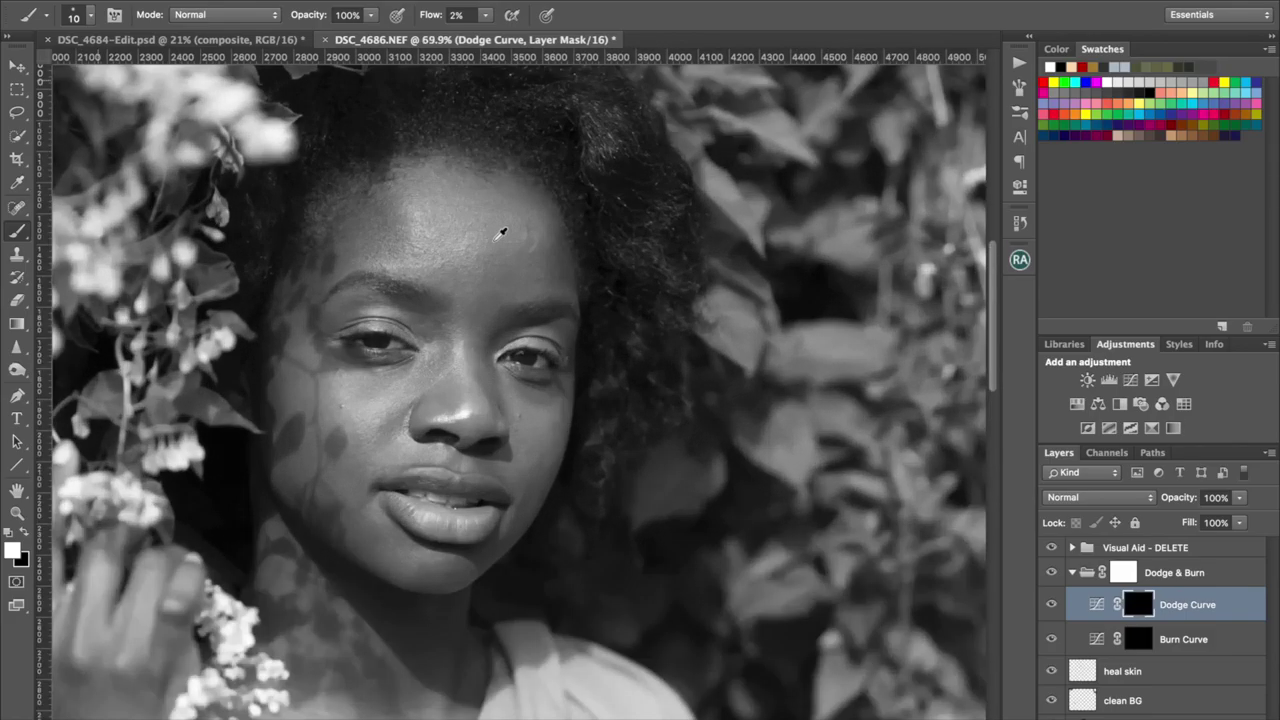
pyautogui.scroll(-4, 495, 243)
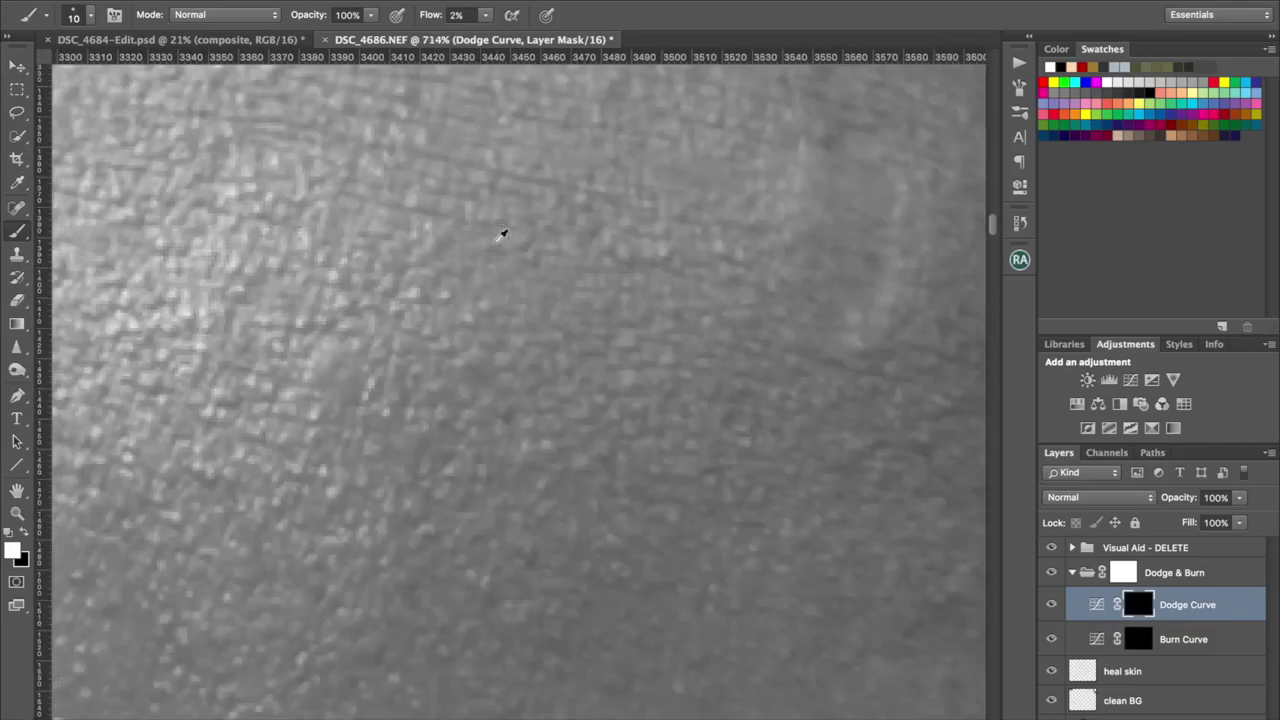
pyautogui.scroll(-3, 493, 243)
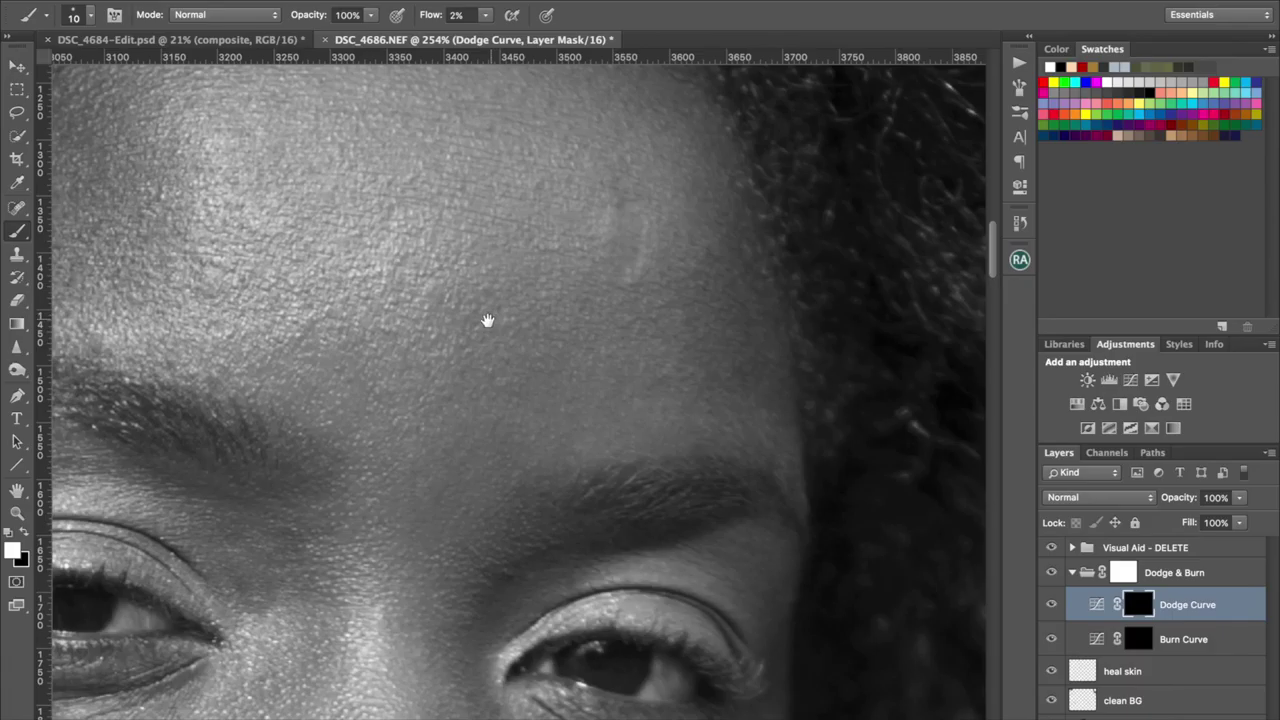
pyautogui.hscroll(-3, 546, 306)
pyautogui.scroll(-1, 546, 306)
pyautogui.scroll(2, 537, 263)
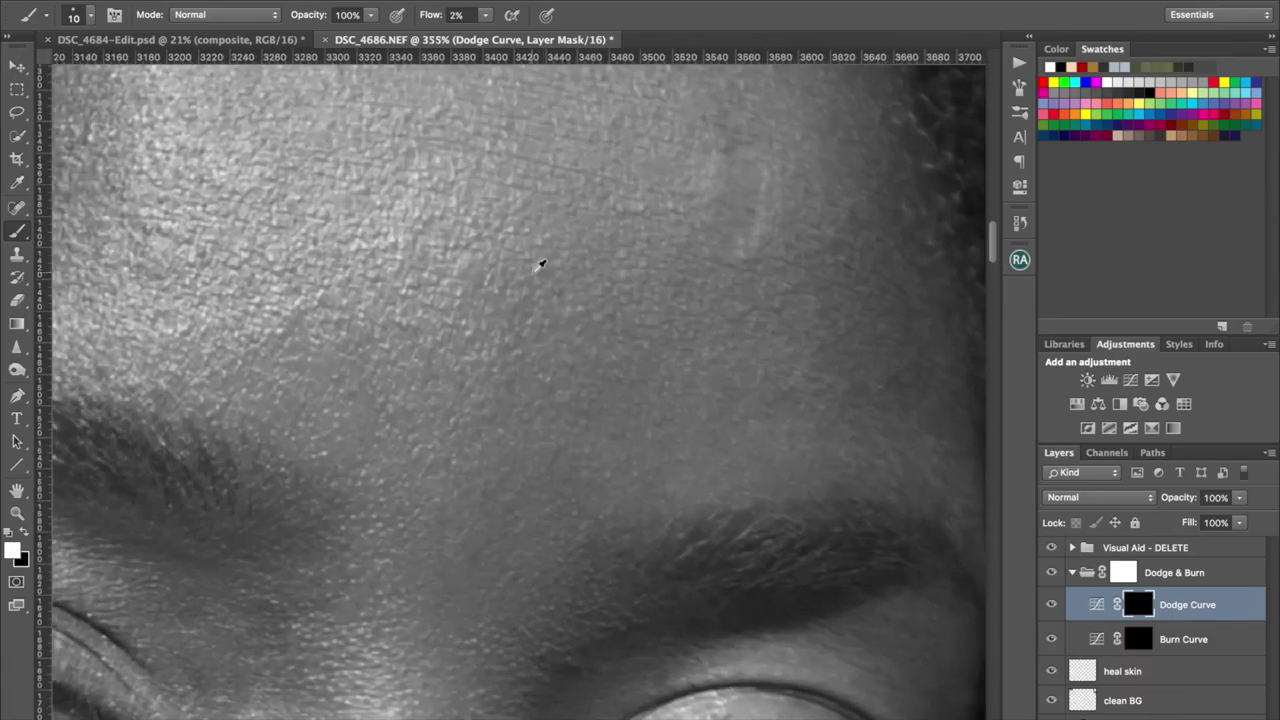
pyautogui.scroll(2, 537, 263)
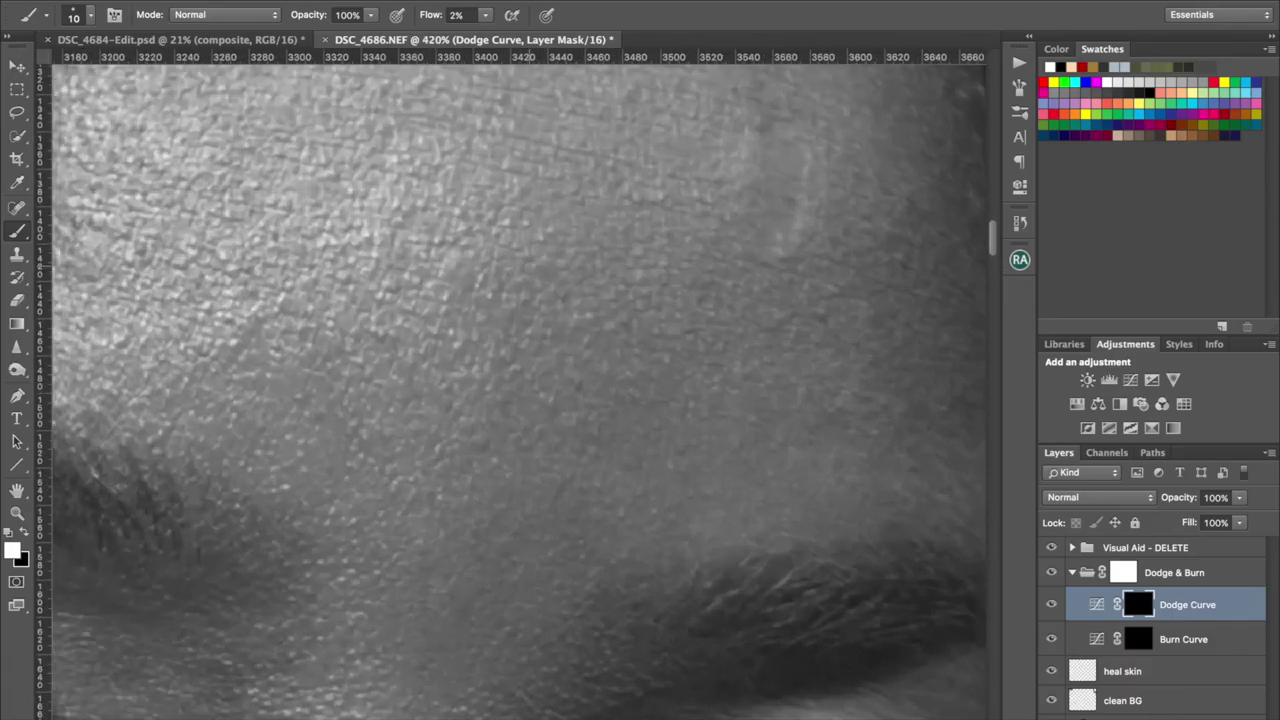
pyautogui.scroll(-2, 530, 268)
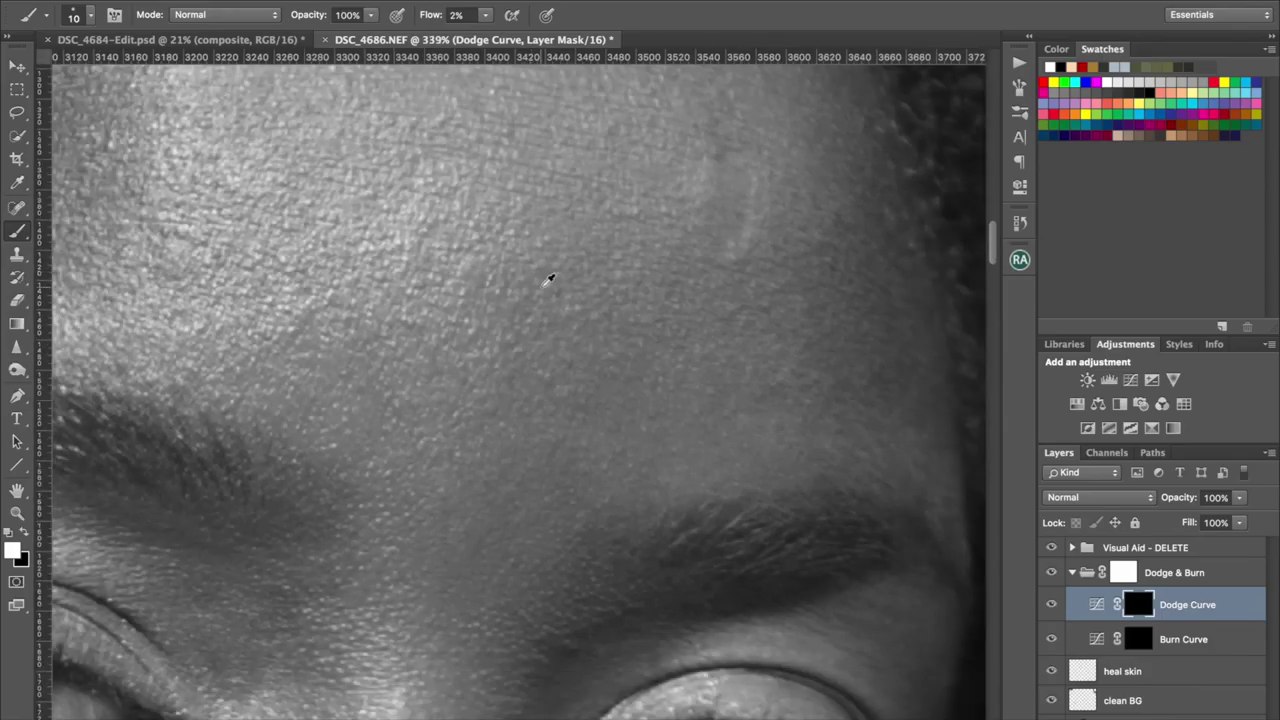
pyautogui.scroll(-3, 621, 325)
pyautogui.hscroll(-3, 621, 325)
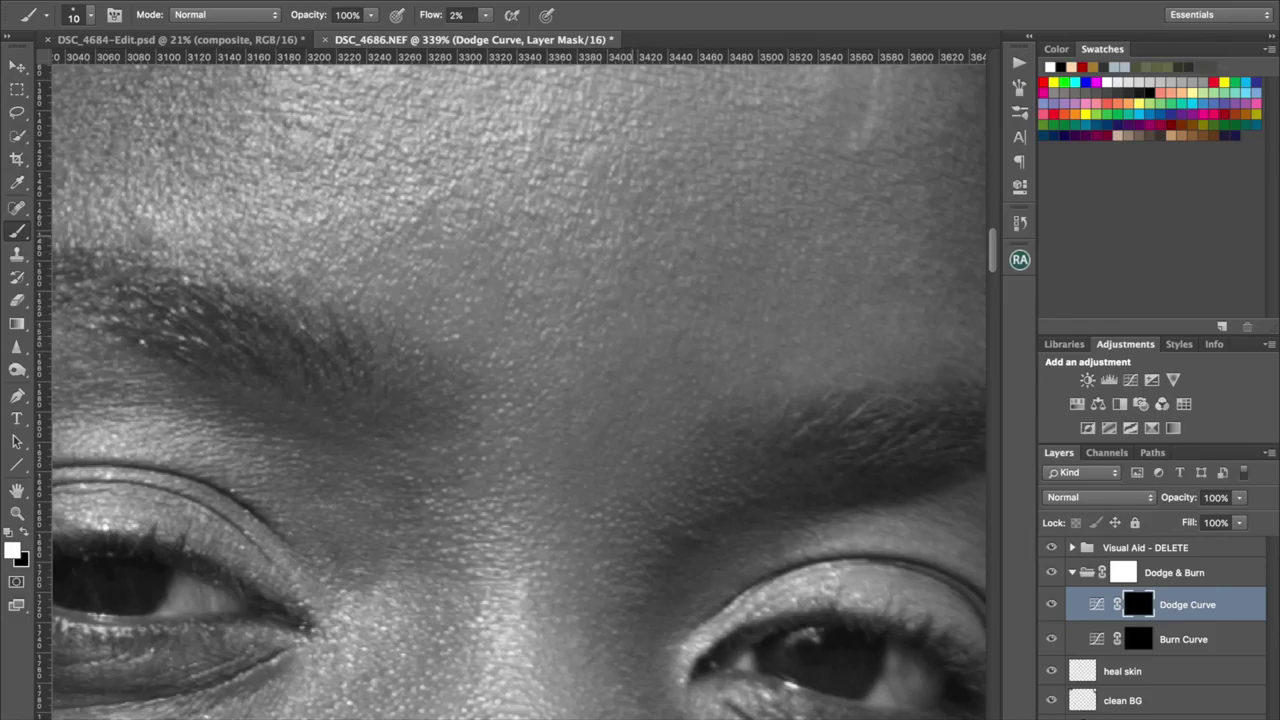
pyautogui.scroll(-5, 639, 254)
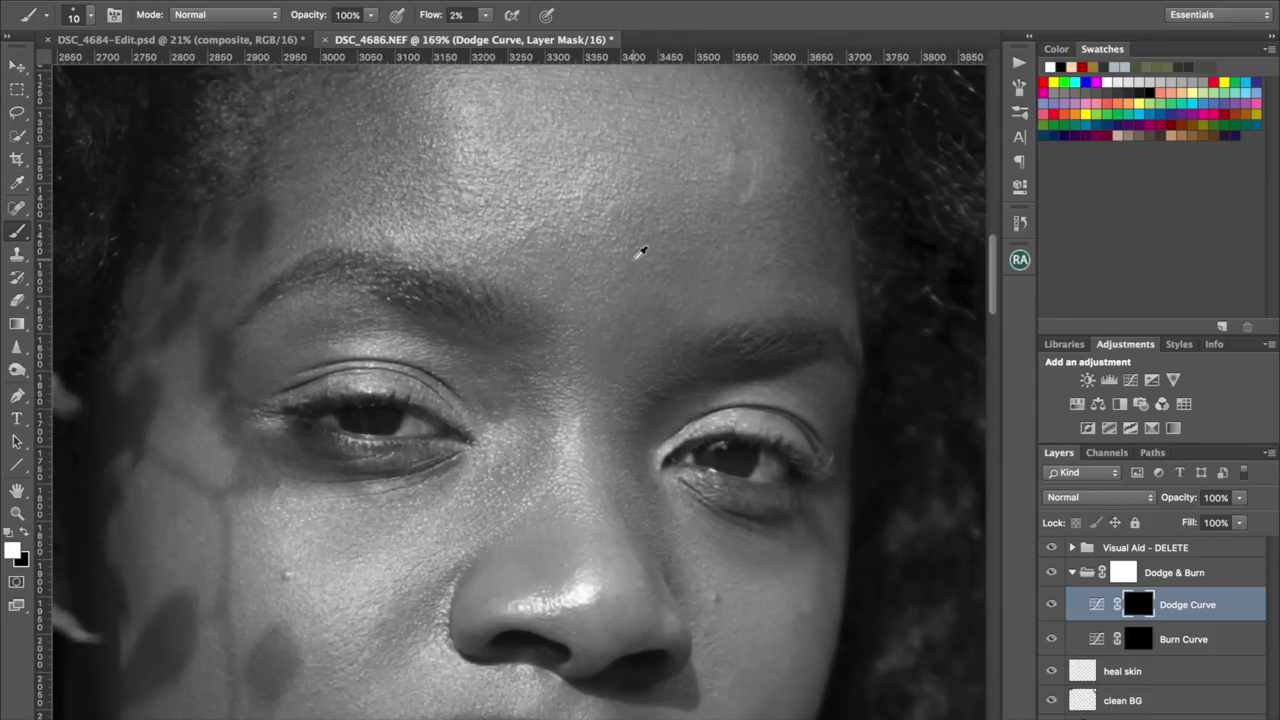
pyautogui.scroll(3, 643, 244)
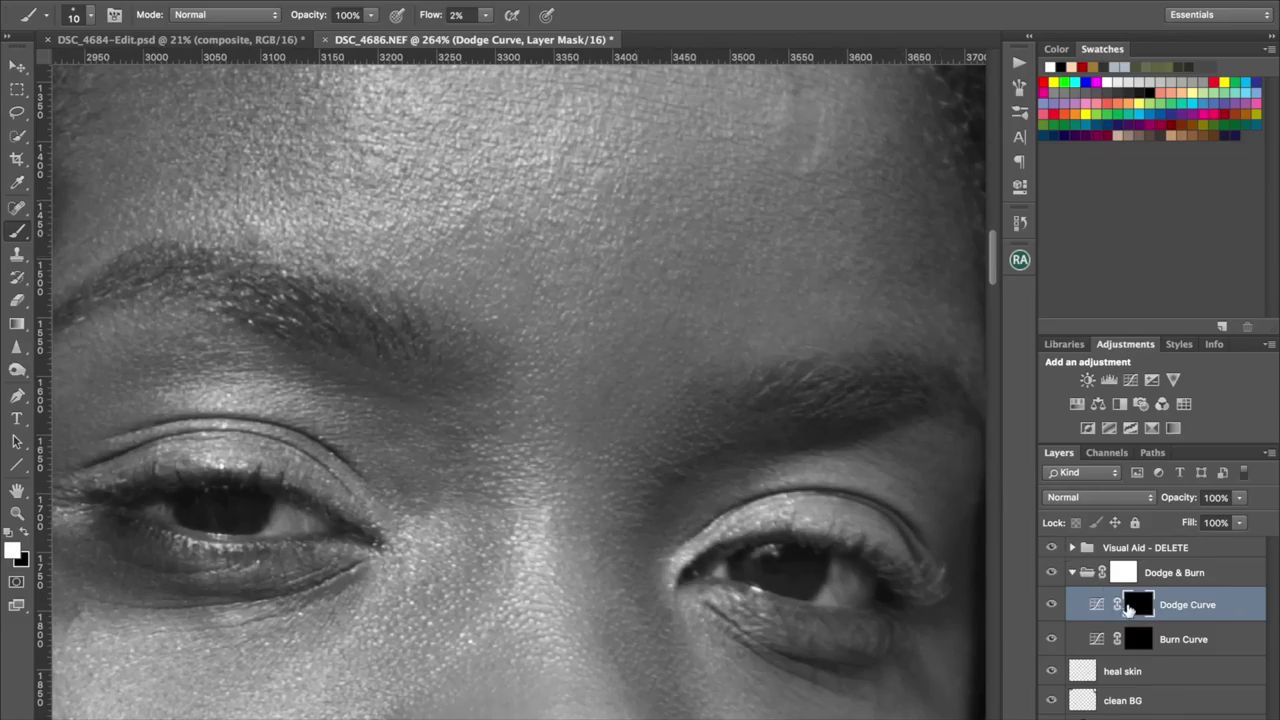
pyautogui.scroll(2, 611, 331)
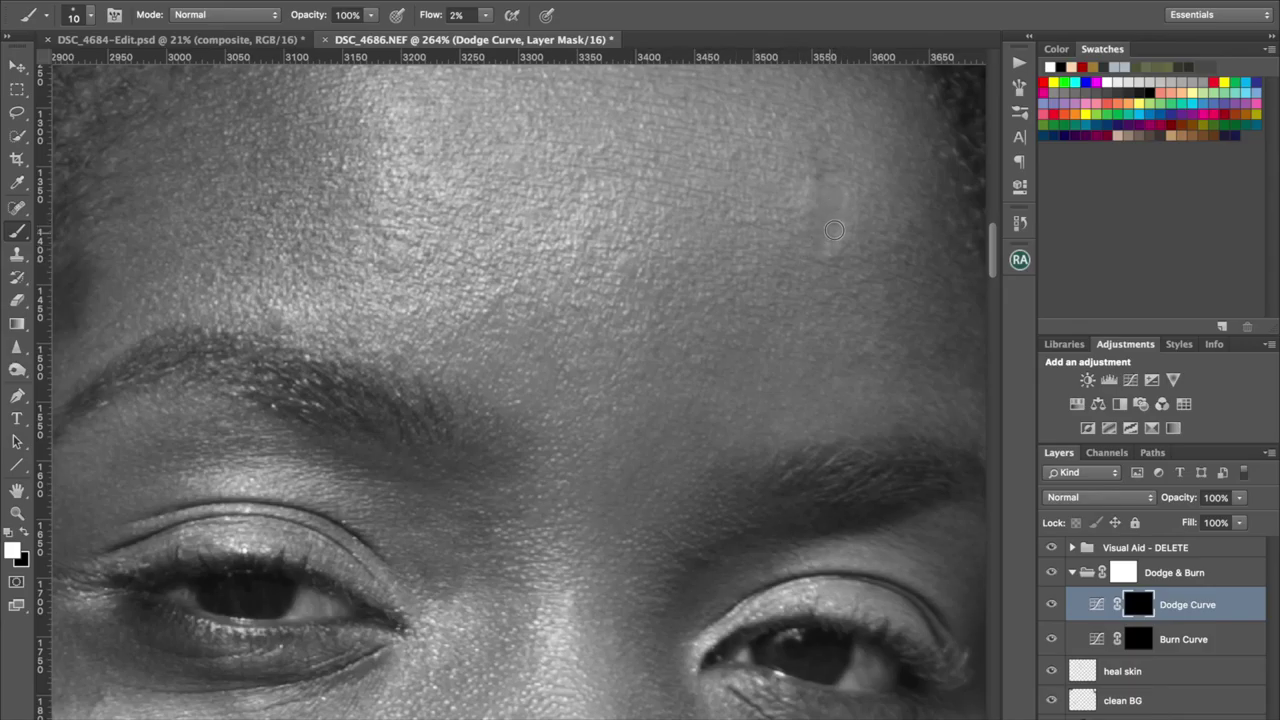
# - Dodge the dark parts of the forehead mark on the Dodge Curve mask, using brush sizes 8 and 10
pyautogui.press('[')
pyautogui.press('[')
pyautogui.scroll(-2, 480, 330)
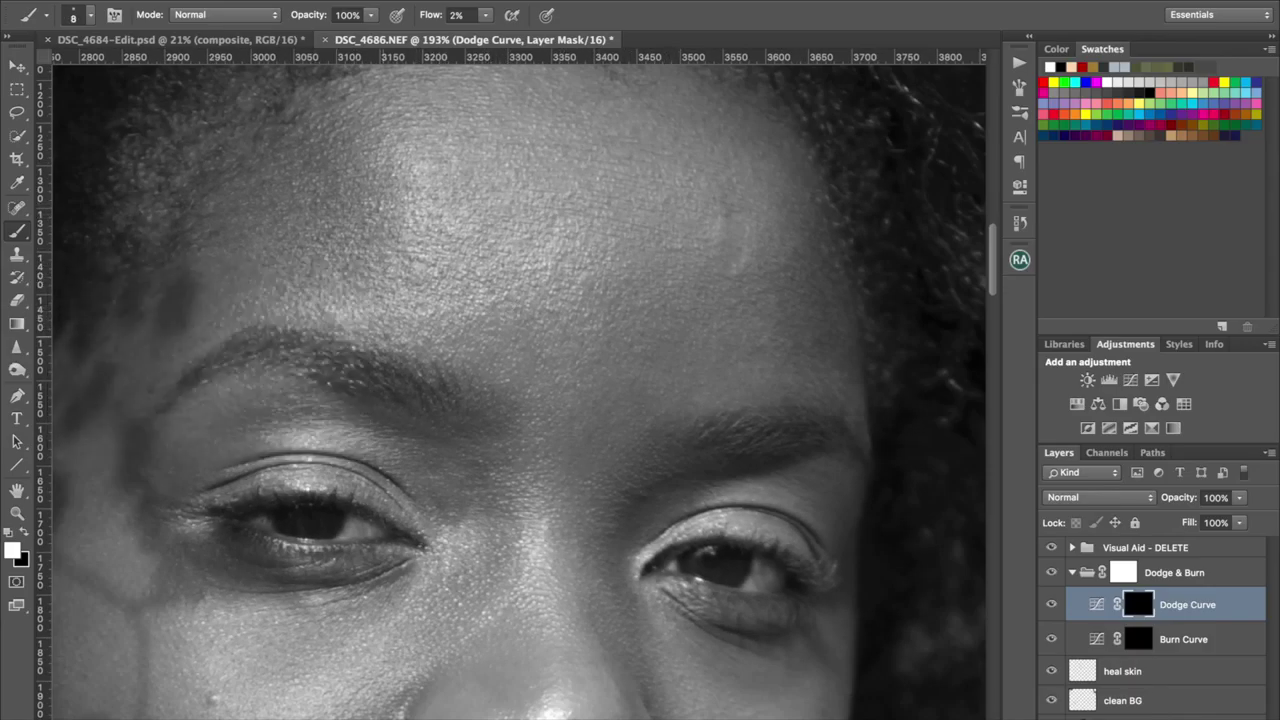
pyautogui.scroll(-2, 622, 236)
pyautogui.press(']')
pyautogui.press(']')
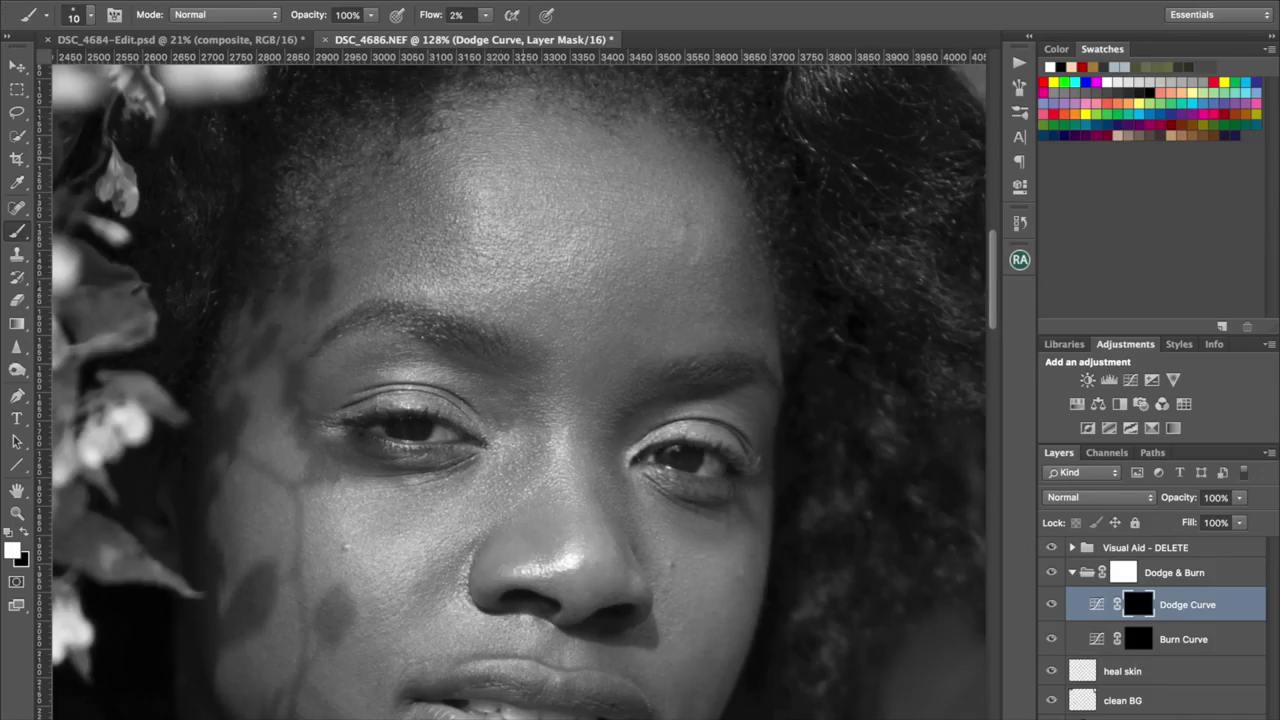
# - Burn the bright forehead mark on the Burn Curve mask, reducing the brush to size 5 and setting its flow to 3%
pyautogui.hotkey('alt', '[')
pyautogui.press('[')
pyautogui.press('[')
pyautogui.press('[')
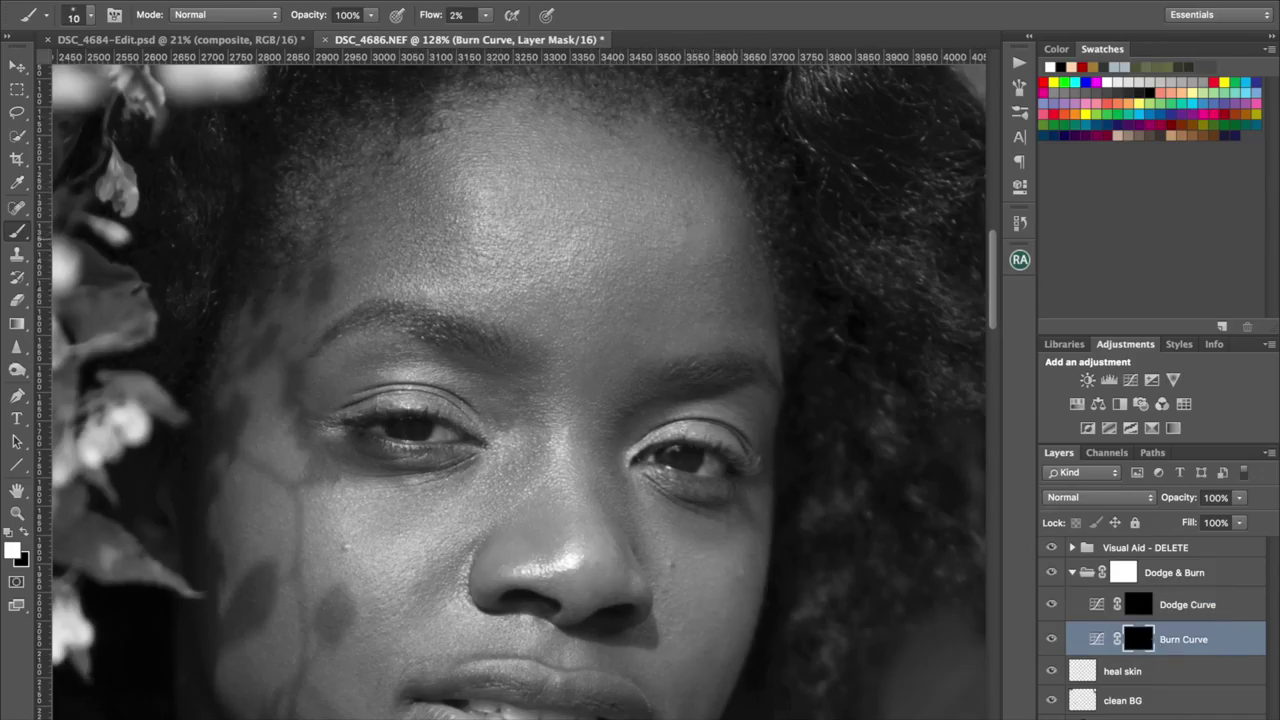
pyautogui.scroll(4, 621, 236)
pyautogui.press('[')
pyautogui.press('[')
pyautogui.press('[')
pyautogui.press('[')
pyautogui.press('[')
pyautogui.press('[')
pyautogui.hotkey('shift', '0')
pyautogui.hotkey('shift', '3')
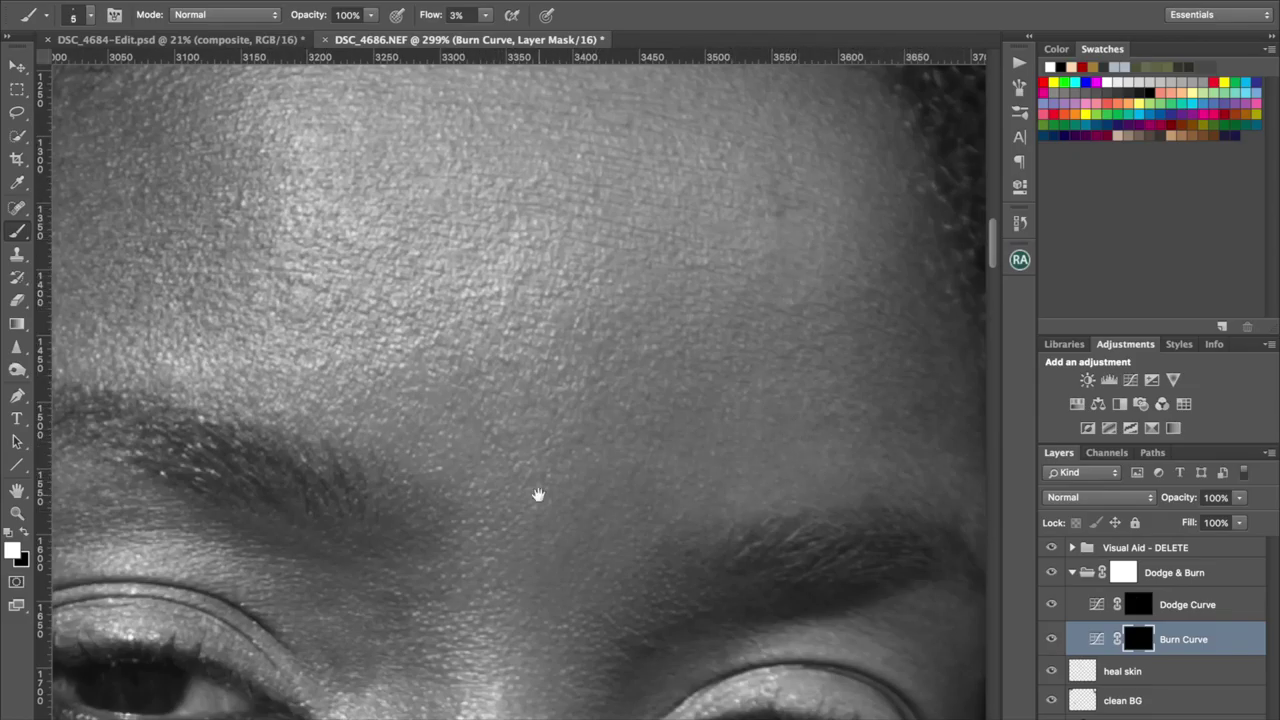
# - Select the Dodge Curve mask for the upper forehead with a small brush of about size 6 at 1% flow
pyautogui.scroll(-4, 640, 362)
pyautogui.press(']')
pyautogui.press(']')
pyautogui.press(']')
pyautogui.press(']')
pyautogui.press(']')
pyautogui.press(']')
pyautogui.press(']')
pyautogui.hotkey('shift', '0')
pyautogui.hotkey('shift', '1')
pyautogui.hotkey('alt', ']')
pyautogui.scroll(4, 659, 291)
pyautogui.press('[')
pyautogui.press('[')
pyautogui.press('[')
pyautogui.press('[')
pyautogui.press('[')
pyautogui.press('[')
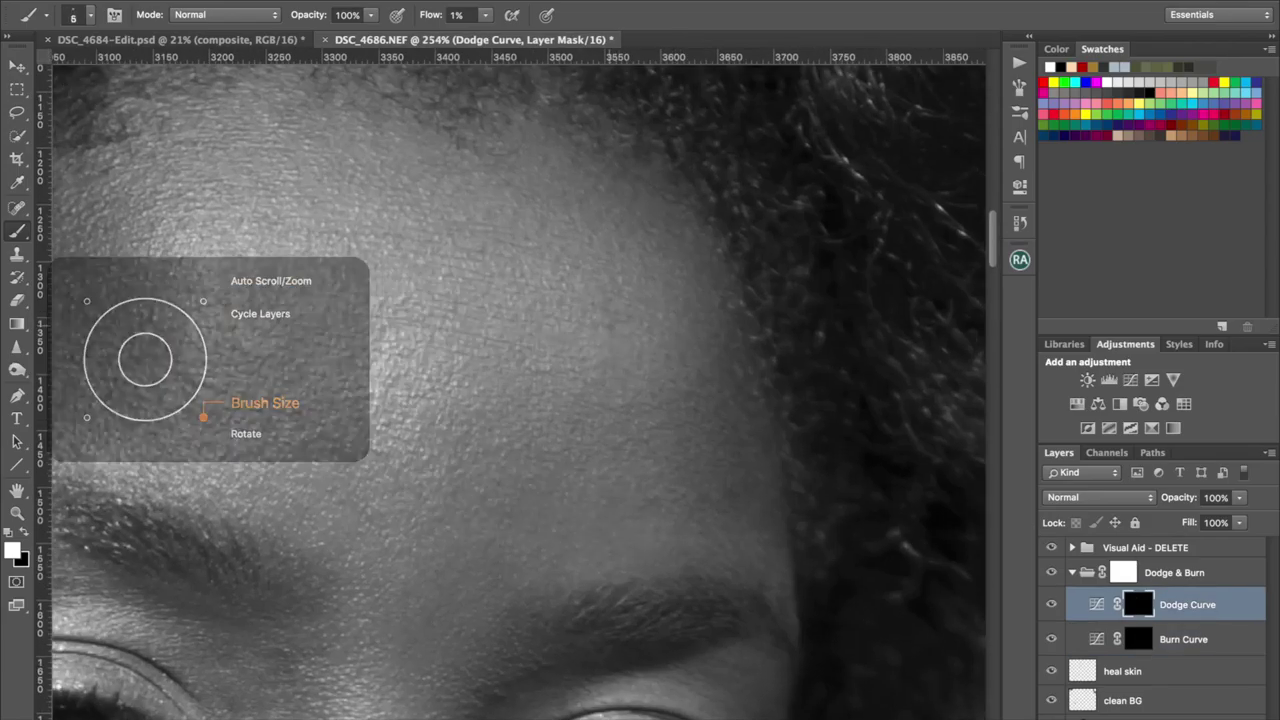
# - Set the brush to 2% flow and size 9 for dodging the forehead on the Dodge Curve mask
pyautogui.hotkey('shift', '0')
pyautogui.hotkey('shift', '2')
pyautogui.scroll(-3, 464, 500)
pyautogui.scroll(2, 511, 384)
pyautogui.press(']')
pyautogui.press(']')
pyautogui.press(']')
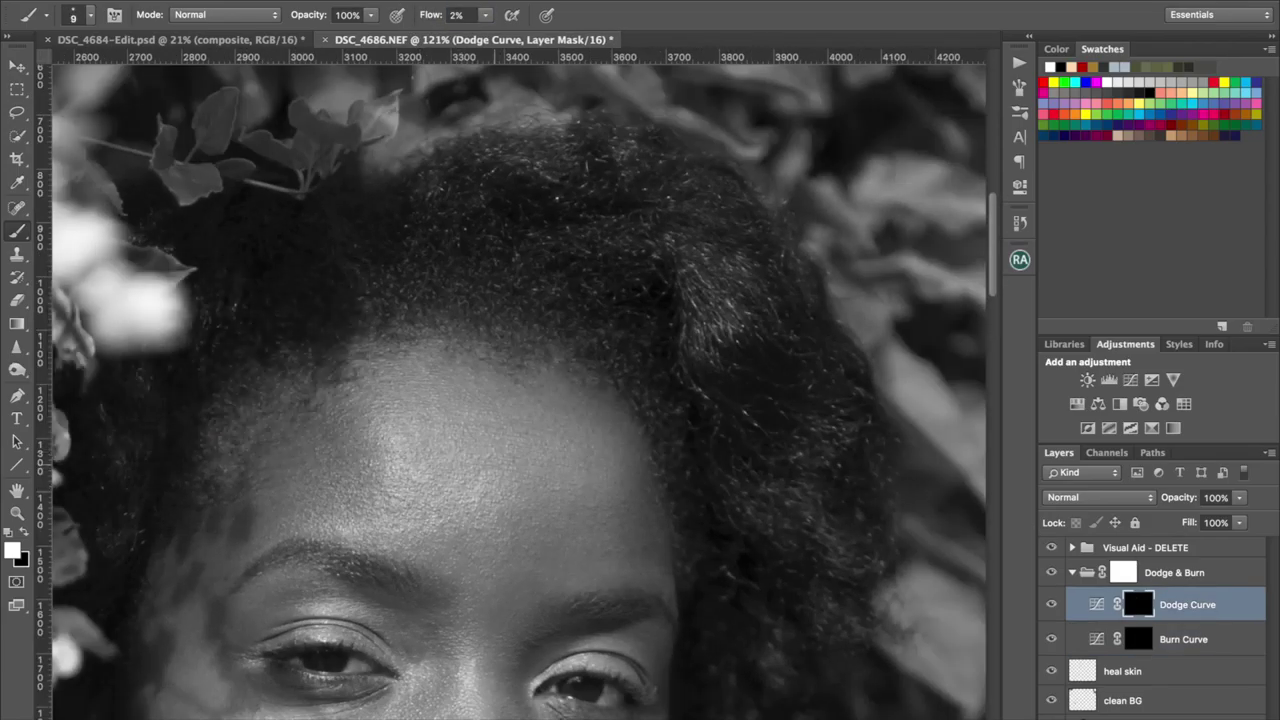
# - Select the Burn Curve mask and enlarge the brush from size 7 for burning bright forehead patches
pyautogui.hotkey('alt', '[')
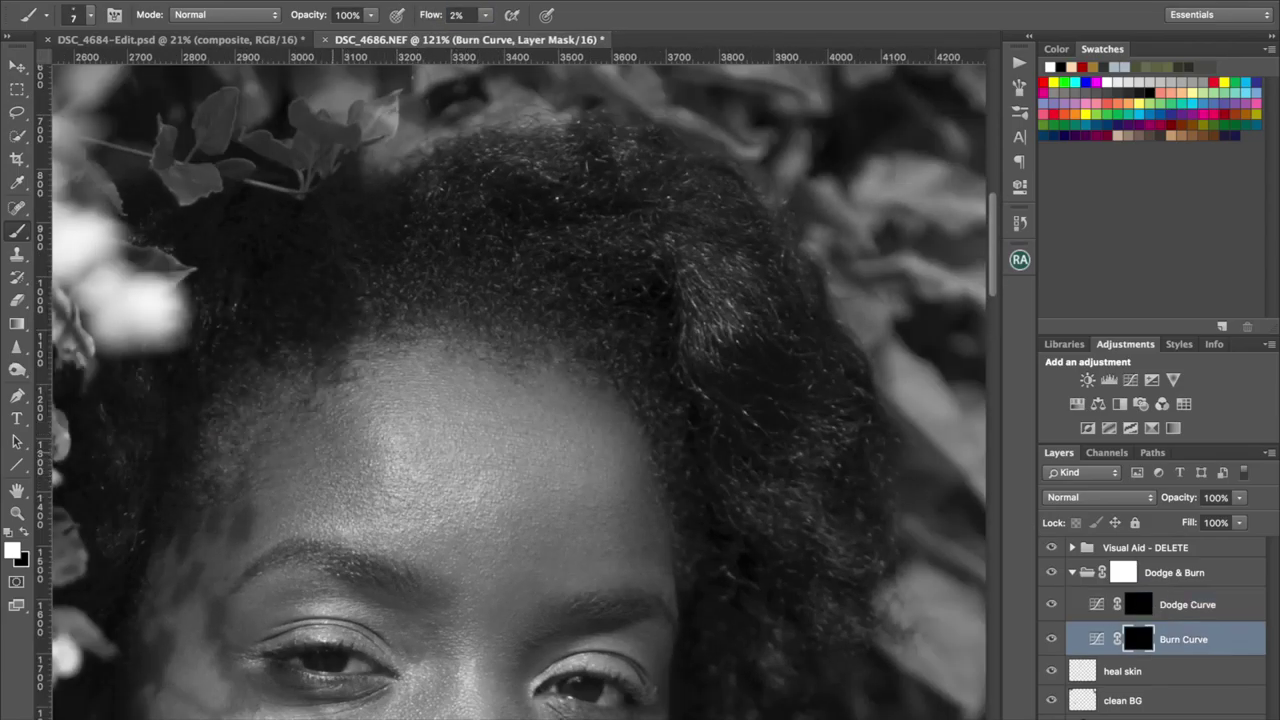
pyautogui.press(']')
pyautogui.press(']')
pyautogui.press(']')
pyautogui.press(']')
pyautogui.press(']')
pyautogui.press(']')
pyautogui.press(']')
# - Select the Dodge Curve mask and adjust the brush for the whole face, trying size 20 and settling on size 9
pyautogui.hotkey('alt', ']')
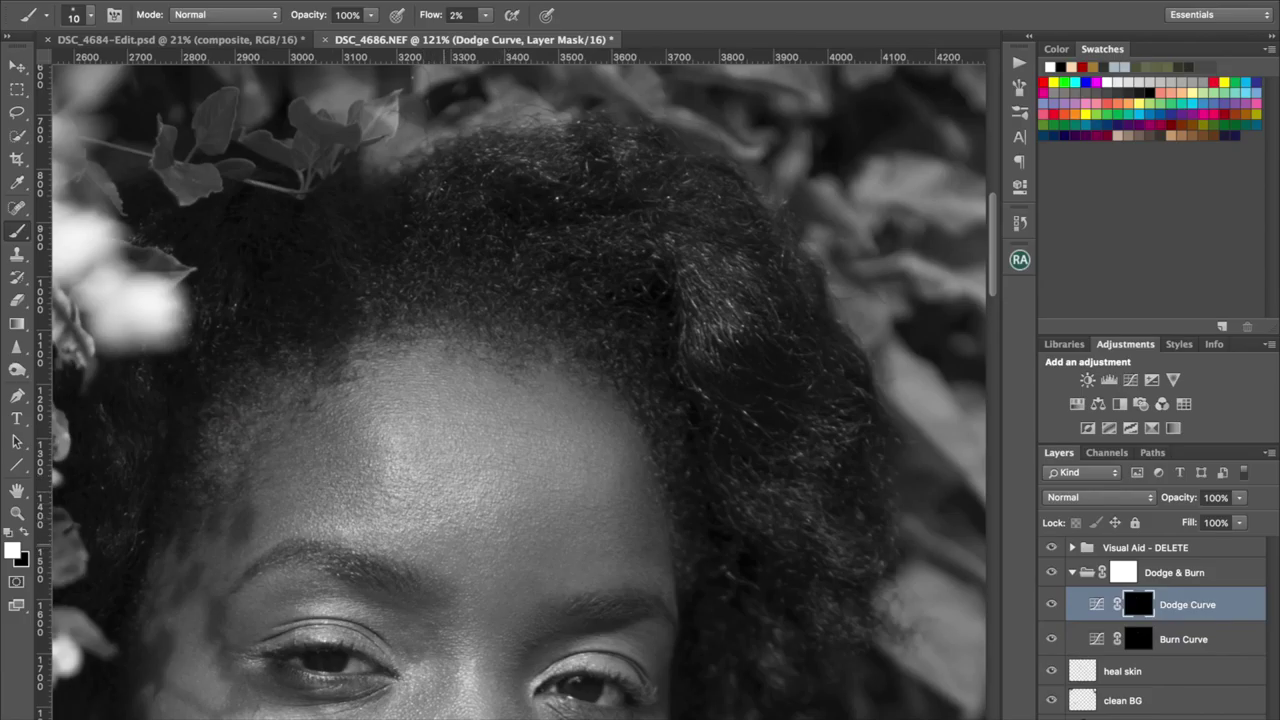
pyautogui.scroll(-4, 537, 598)
pyautogui.press(']')
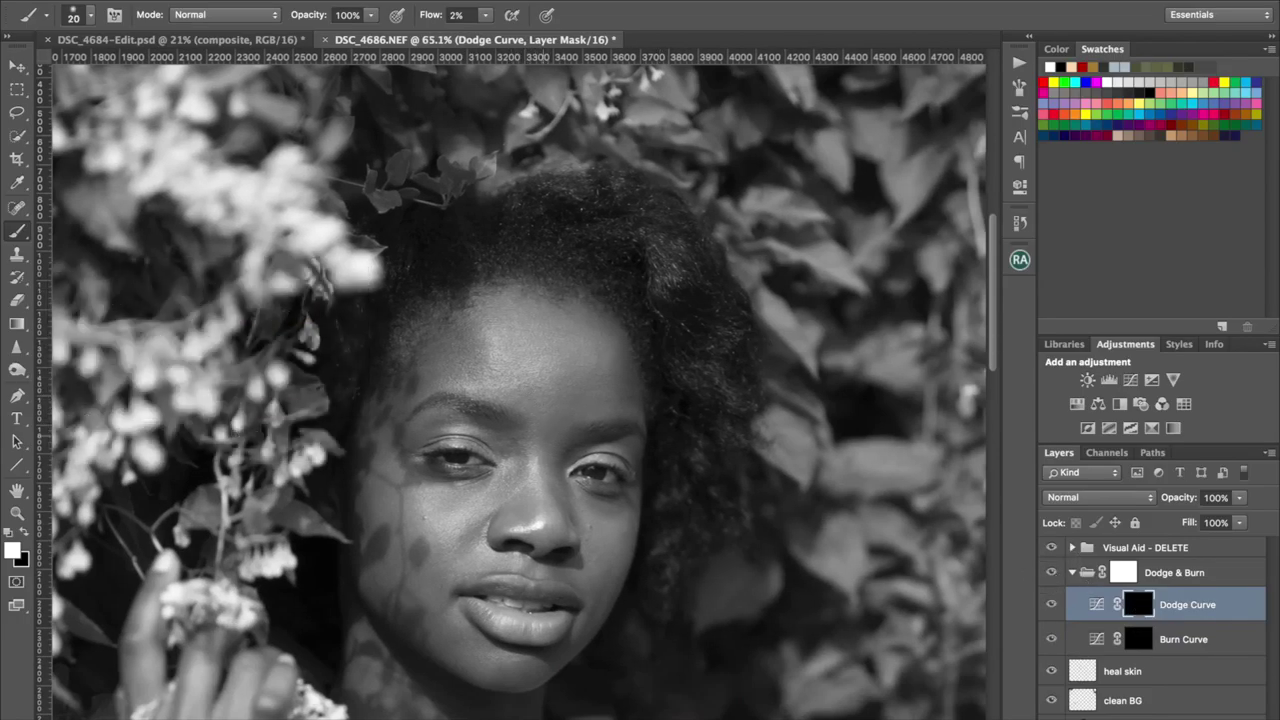
pyautogui.press('[')
pyautogui.press('[')
pyautogui.press('[')
pyautogui.scroll(4, 562, 439)
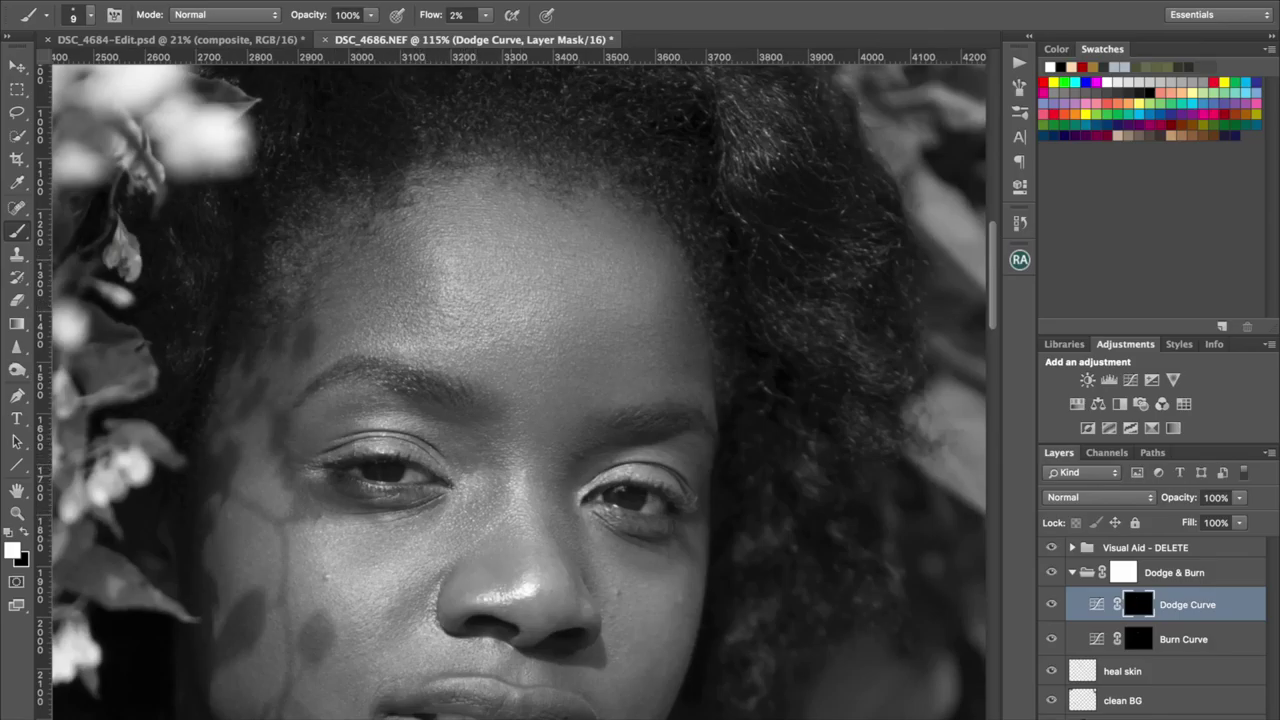
# - Reduce the brush to about size 6 for fine dodging around the eyes and forehead on the Dodge Curve mask
pyautogui.press('[')
pyautogui.press('[')
pyautogui.press('[')
pyautogui.press('[')
pyautogui.press('[')
pyautogui.scroll(4, 537, 462)
pyautogui.press(']')
# - Even out the small cheek spot on the Burn Curve and Dodge Curve masks with a size 6 brush at 2% flow
pyautogui.hotkey('alt', '[')
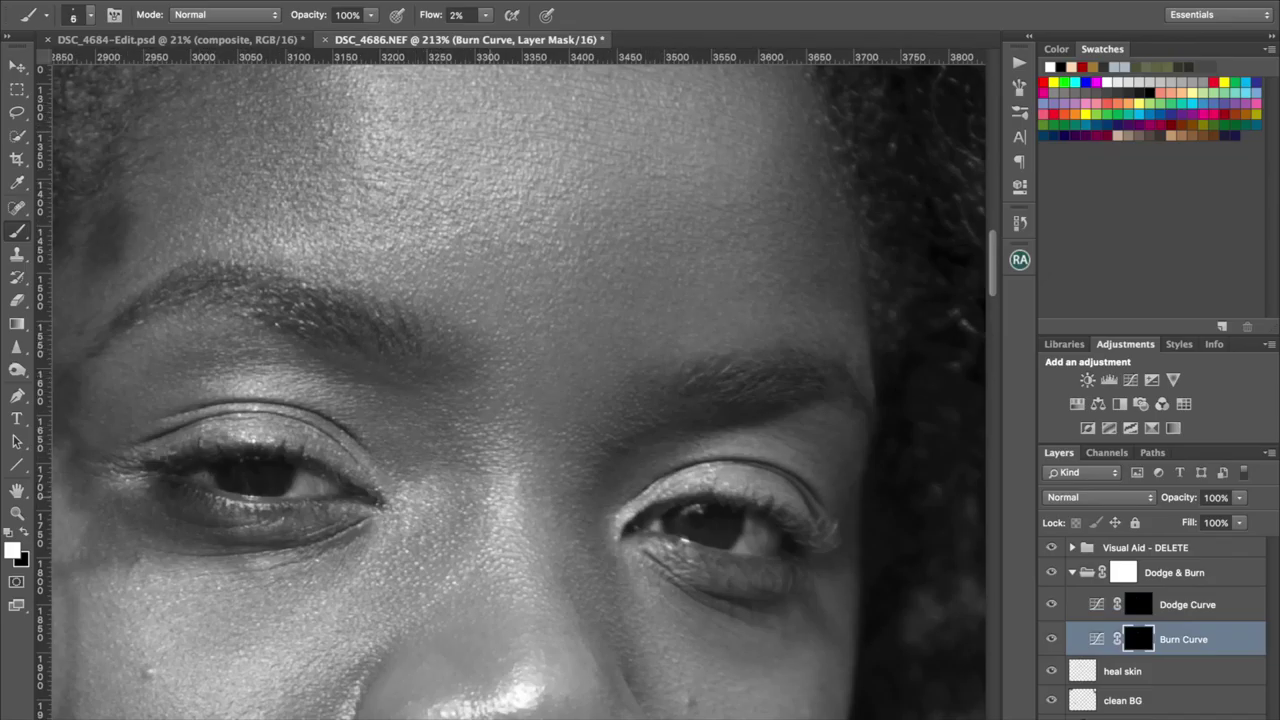
pyautogui.moveTo(151, 672); pyautogui.dragTo(243, 550)
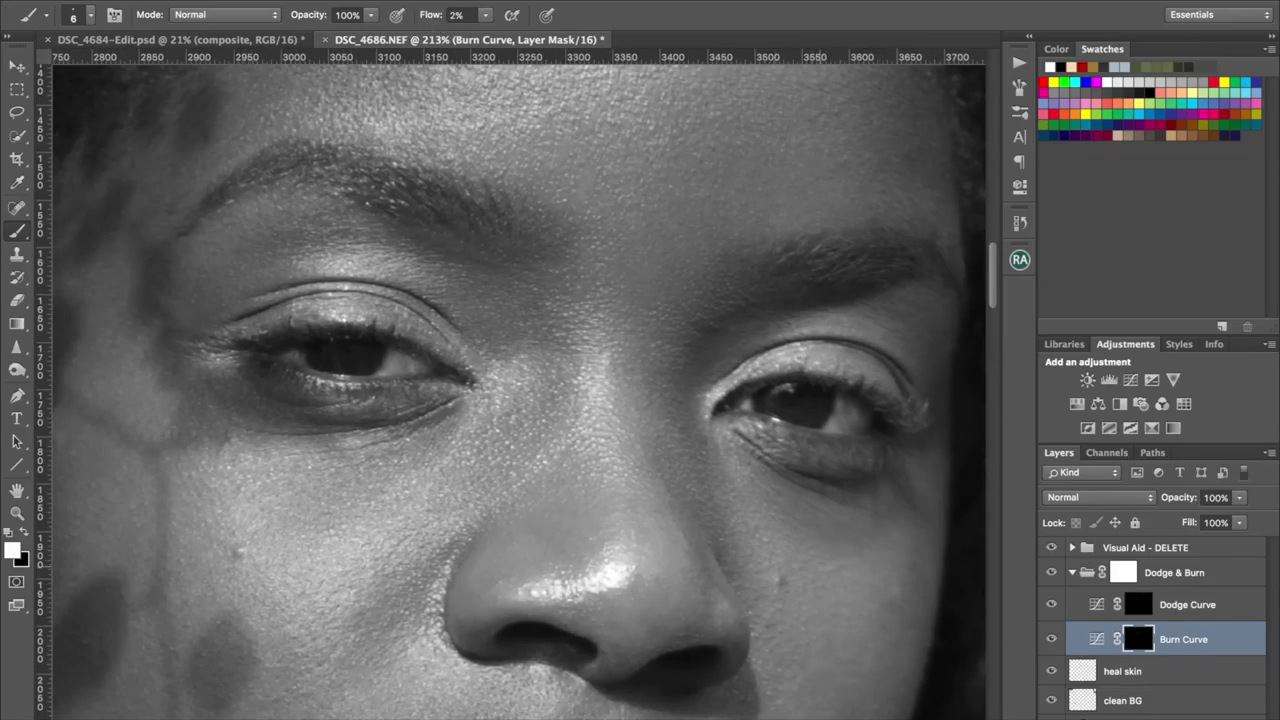
pyautogui.press(']')
pyautogui.hotkey('alt', ']')
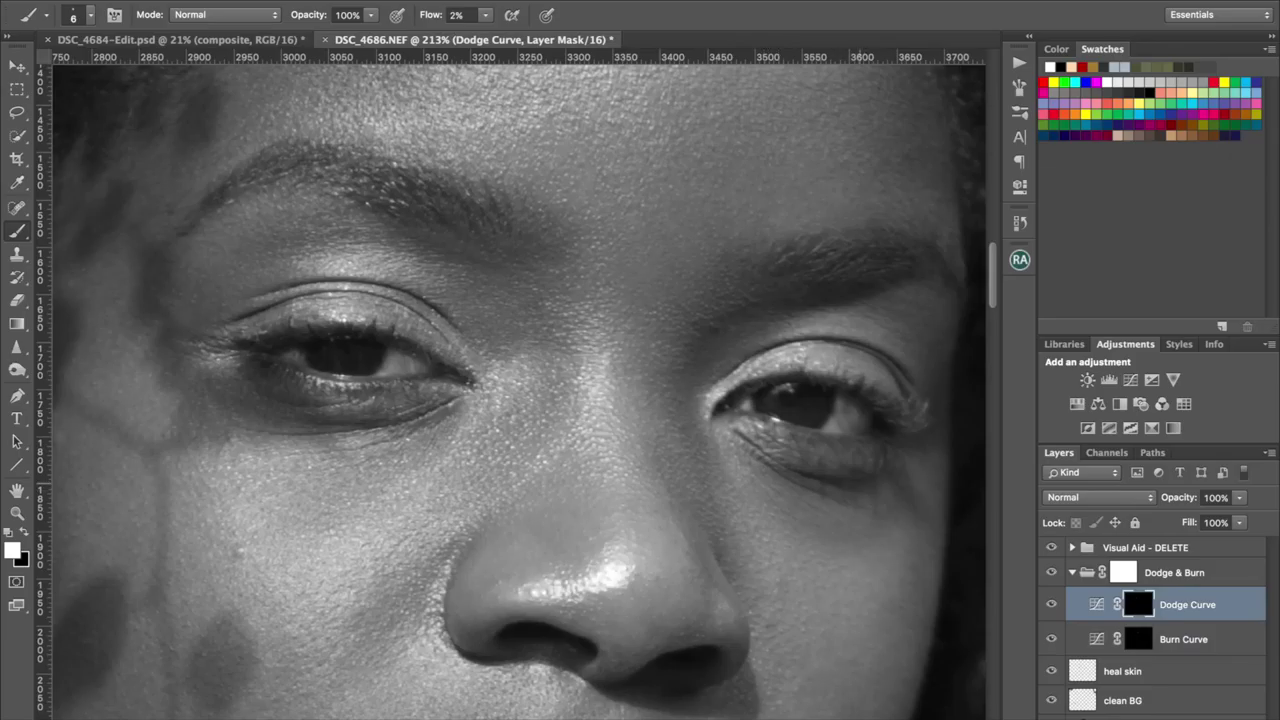
# - Select the Burn Curve mask for the nose and mouth area, with a size 2 brush at 6% flow
pyautogui.scroll(-5, 510, 384)
pyautogui.hotkey('alt', '[')
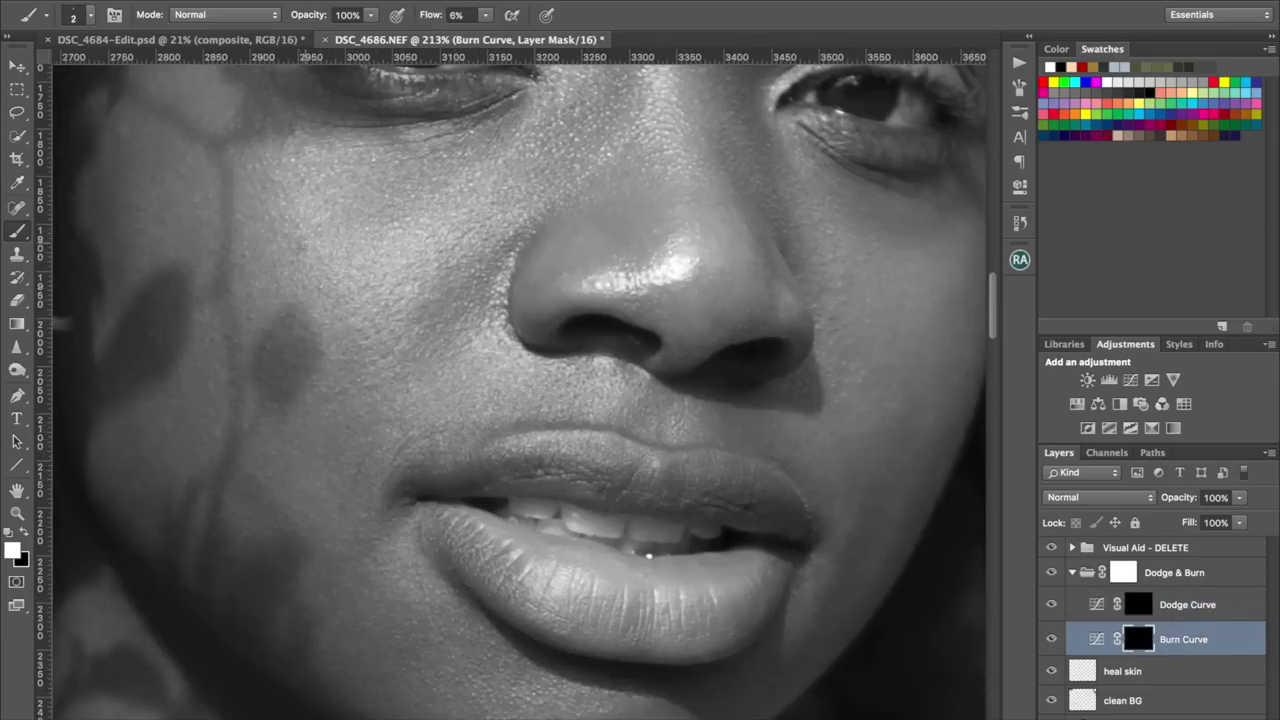
pyautogui.hotkey('ctrl', '1')
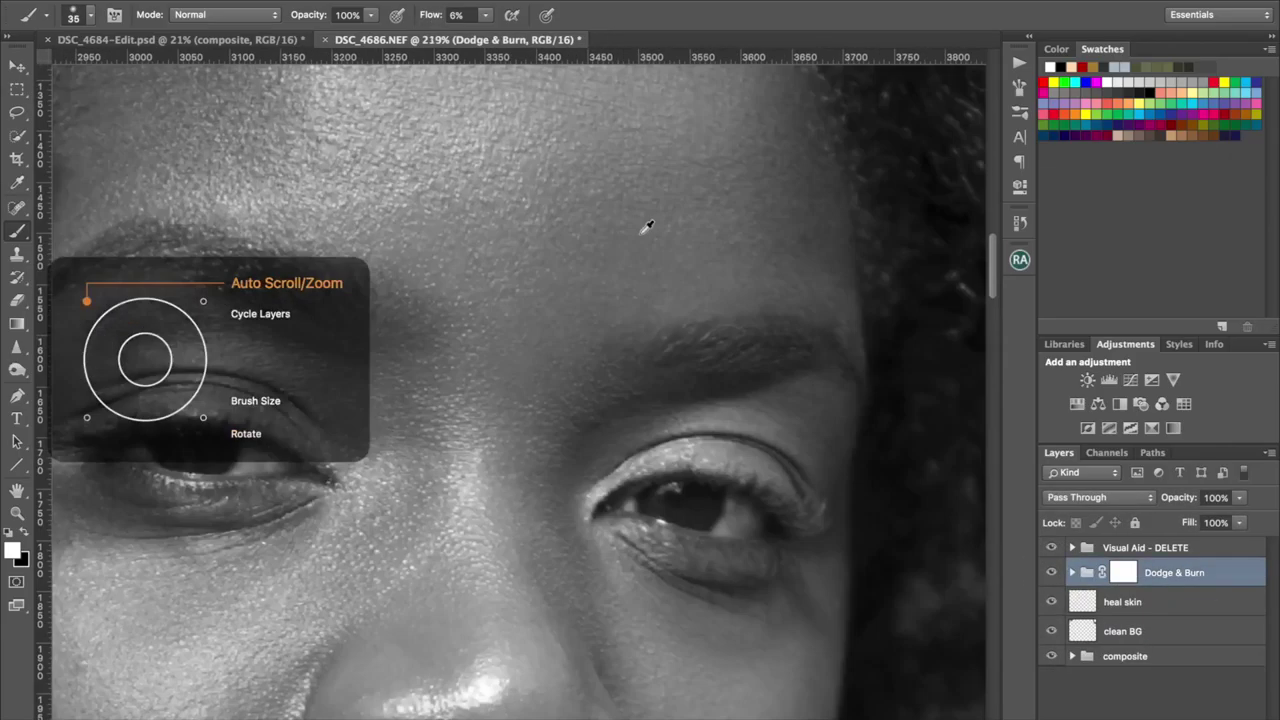
# - Add a Curves adjustment inside the Dodge & Burn group, lower its white point, invert its mask to black and activate the Brush
pyautogui.scroll(-10, 817, 497)
pyautogui.scroll(12, 637, 474)
pyautogui.press('l')
pyautogui.click(1072, 572)
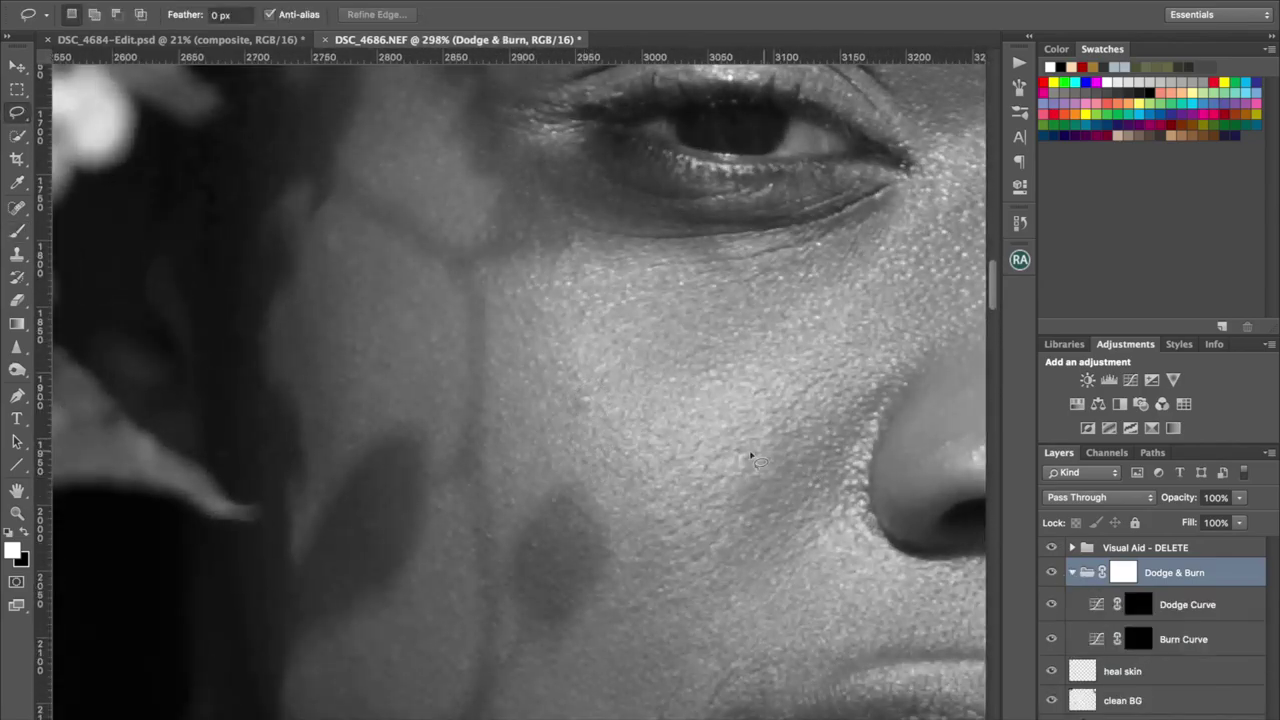
pyautogui.click(1130, 380)
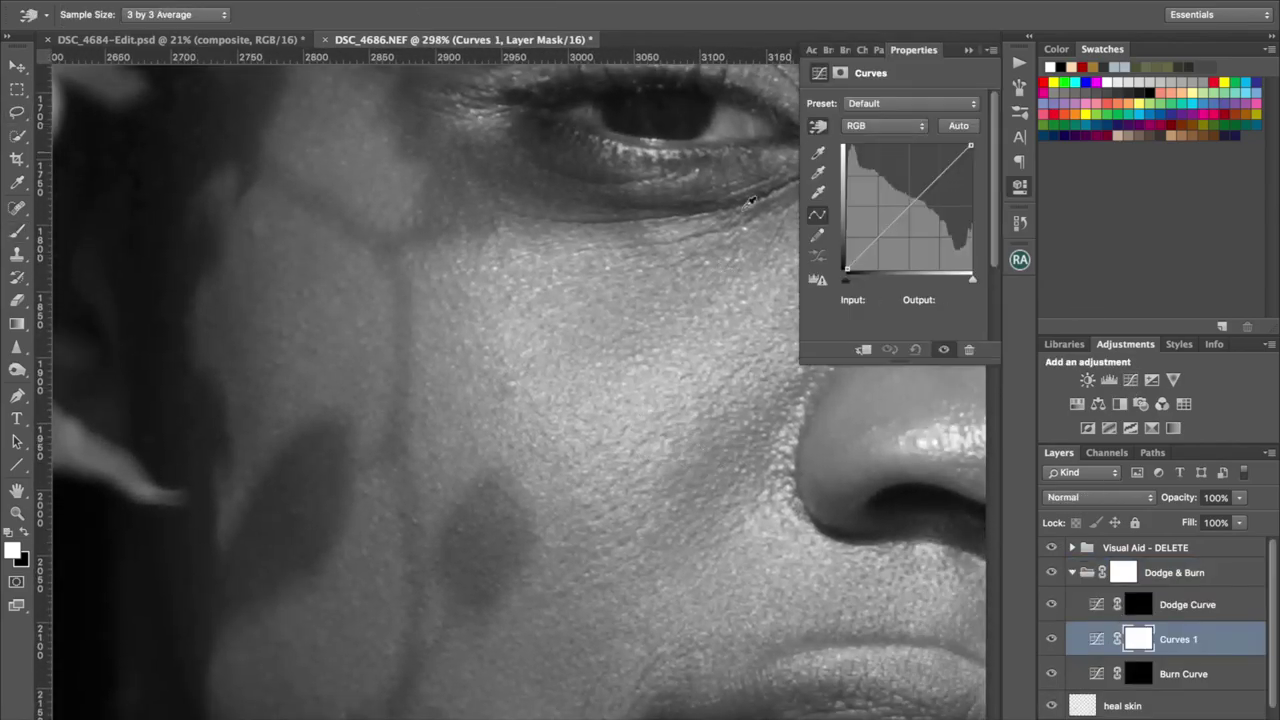
pyautogui.moveTo(971, 143); pyautogui.dragTo(971, 195)
pyautogui.click(1019, 186)
pyautogui.hotkey('ctrl', 'i')
pyautogui.press('b')
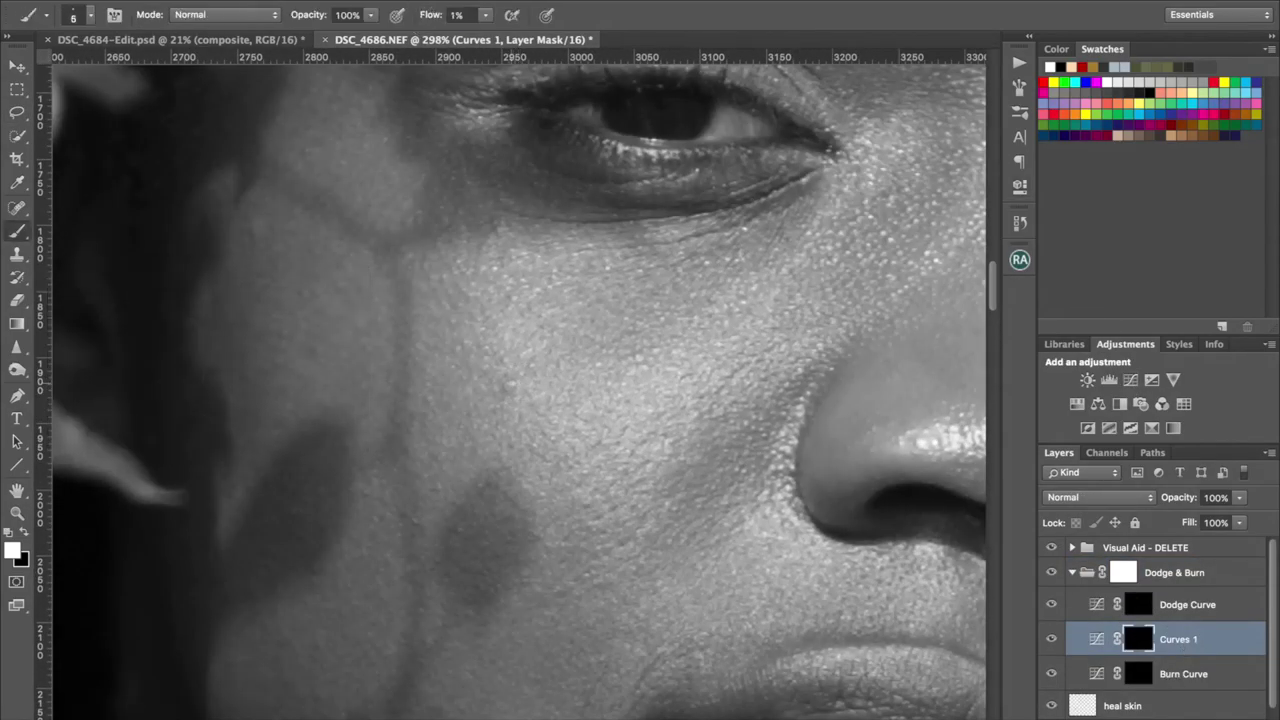
# - Select the Dodge Curve mask for the mouth and chin area and set the brush to size 7
pyautogui.scroll(-4, 516, 384)
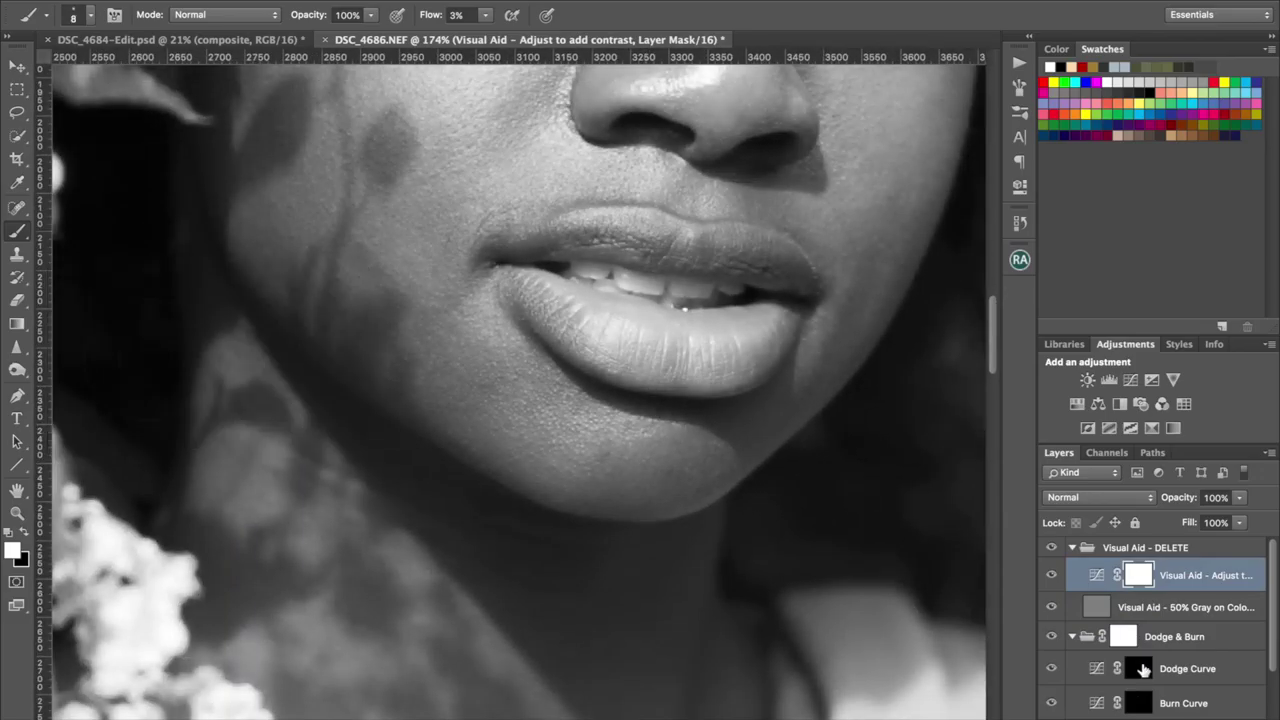
pyautogui.click(1140, 668)
pyautogui.press('[')
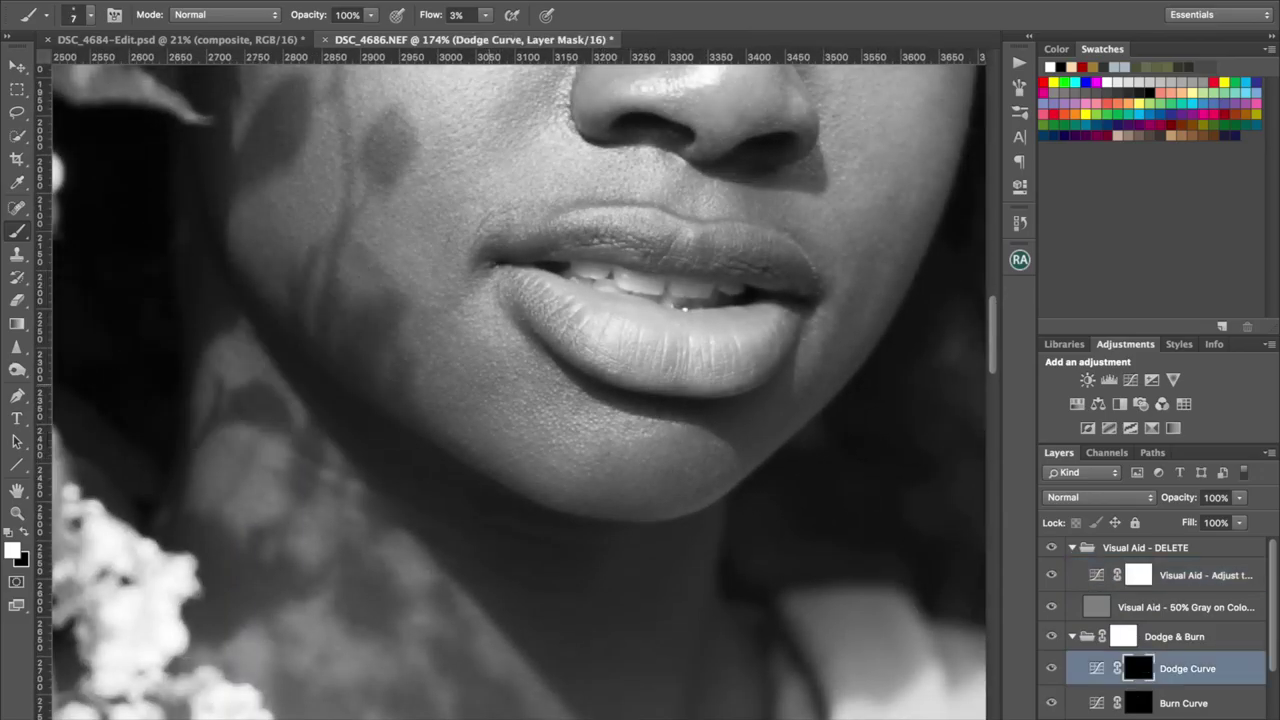
# - Even out the mouth corner and the skin below the lower lip on the Dodge Curve and Burn Curve masks, brush size 2, 3% flow
pyautogui.moveTo(463, 238); pyautogui.dragTo(560, 238)
pyautogui.press('[')
pyautogui.press('[')
pyautogui.press('[')
pyautogui.press('[')
pyautogui.press('[')
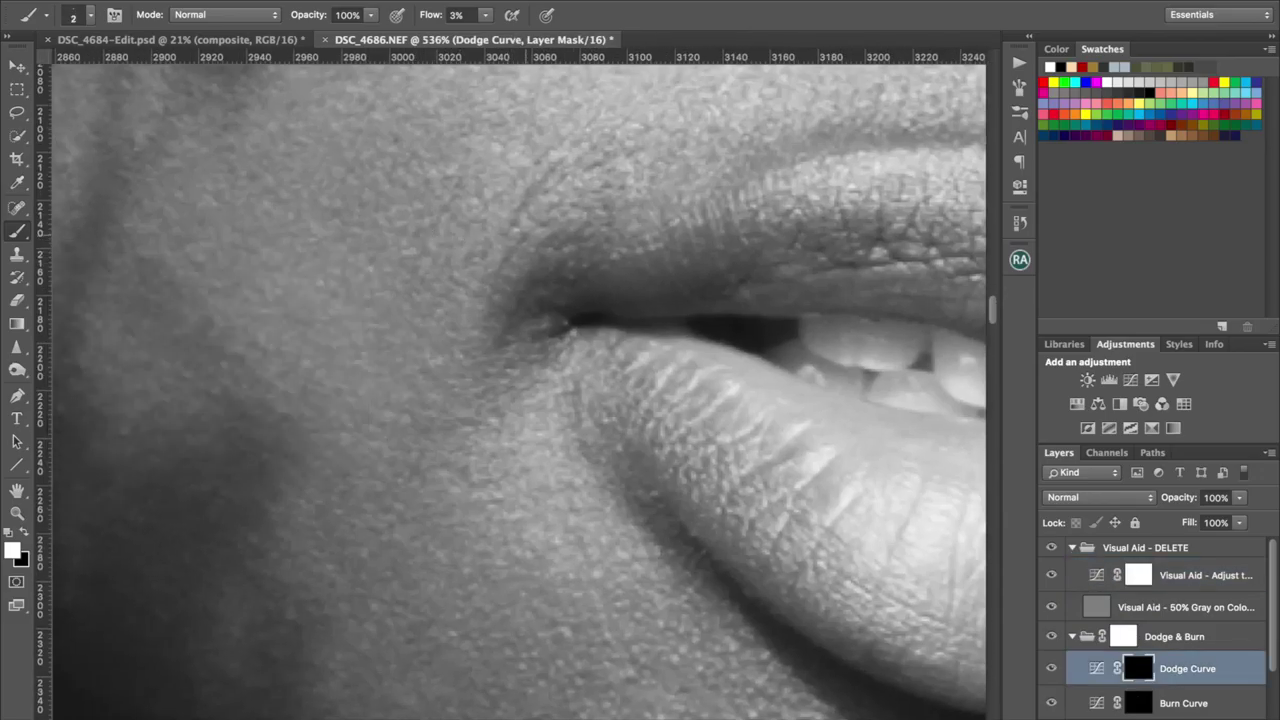
pyautogui.moveTo(546, 208)
pyautogui.mouseDown()
pyautogui.moveTo(474, 208)
pyautogui.moveTo(566, 208)
pyautogui.mouseUp()
pyautogui.hotkey('alt', '[')
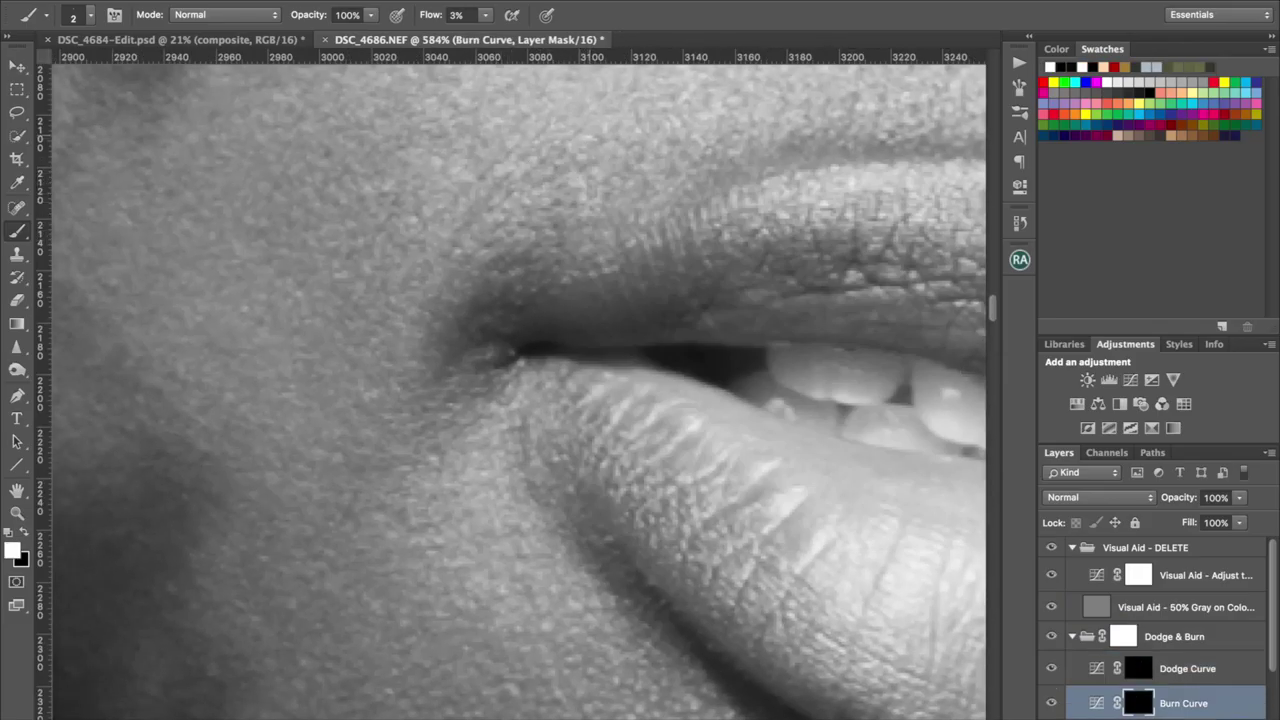
pyautogui.hotkey('alt', ']')
pyautogui.moveTo(524, 560); pyautogui.dragTo(328, 205)
pyautogui.hotkey('alt', '[')
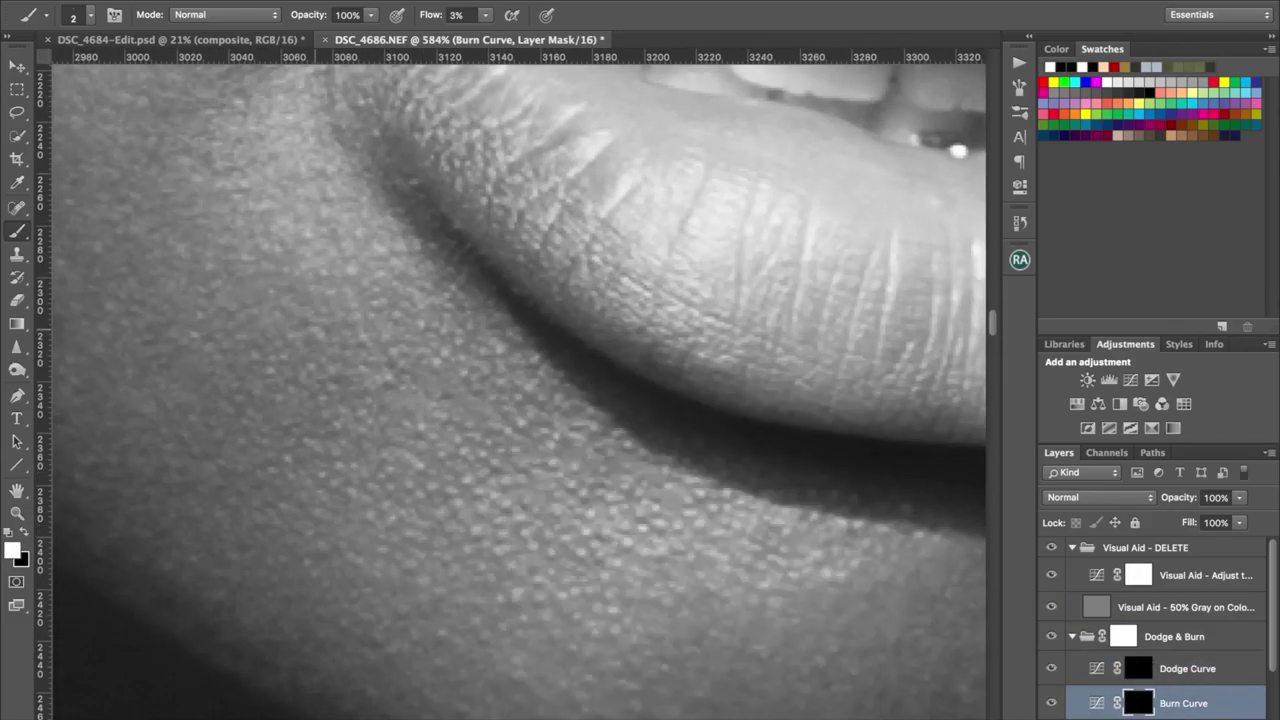
# - Enlarge the brush to size 5, lower its flow to 1% and go from the Burn Curve to the Dodge Curve mask for the mouth and chin
pyautogui.scroll(-4, 510, 385)
pyautogui.press(']')
pyautogui.press(']')
pyautogui.press(']')
pyautogui.press(']')
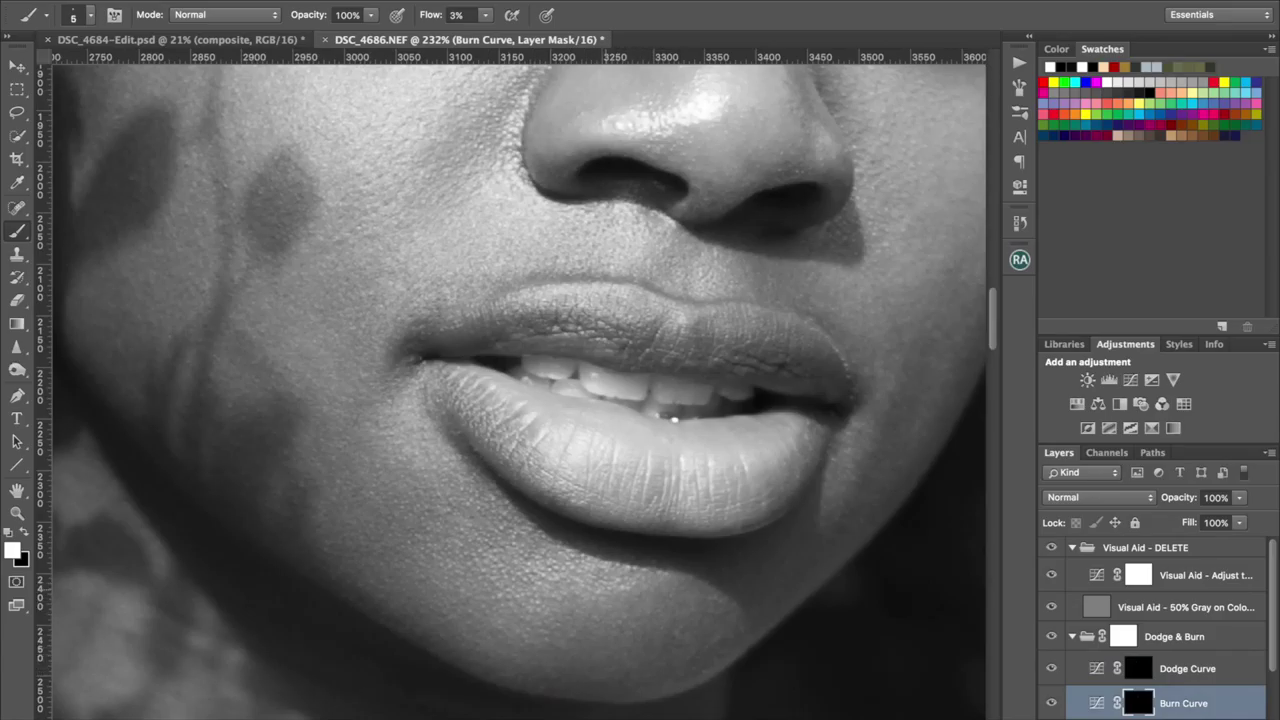
pyautogui.hotkey('alt', ']')
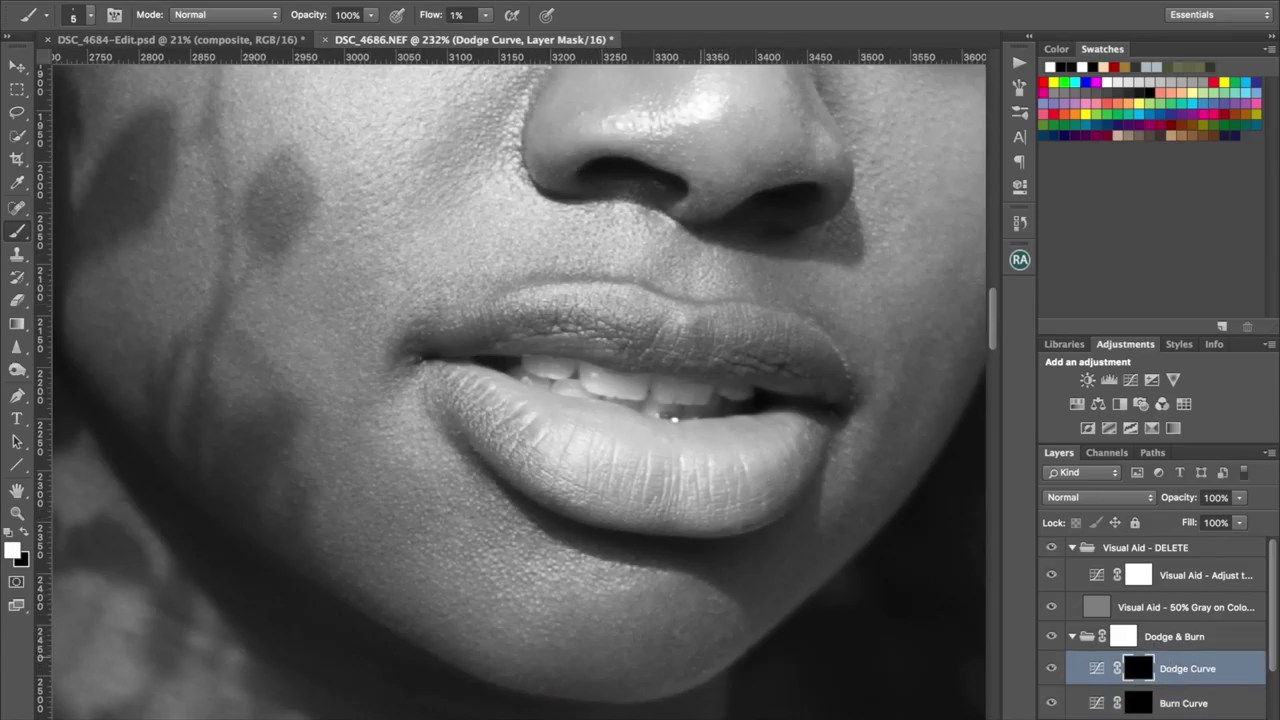
# - Balance the larger tones across the whole face, alternating the Dodge Curve and Burn Curve masks with a size 10 brush at 1% flow
pyautogui.scroll(-3, 706, 530)
pyautogui.press(']')
pyautogui.press(']')
pyautogui.press(']')
pyautogui.press(']')
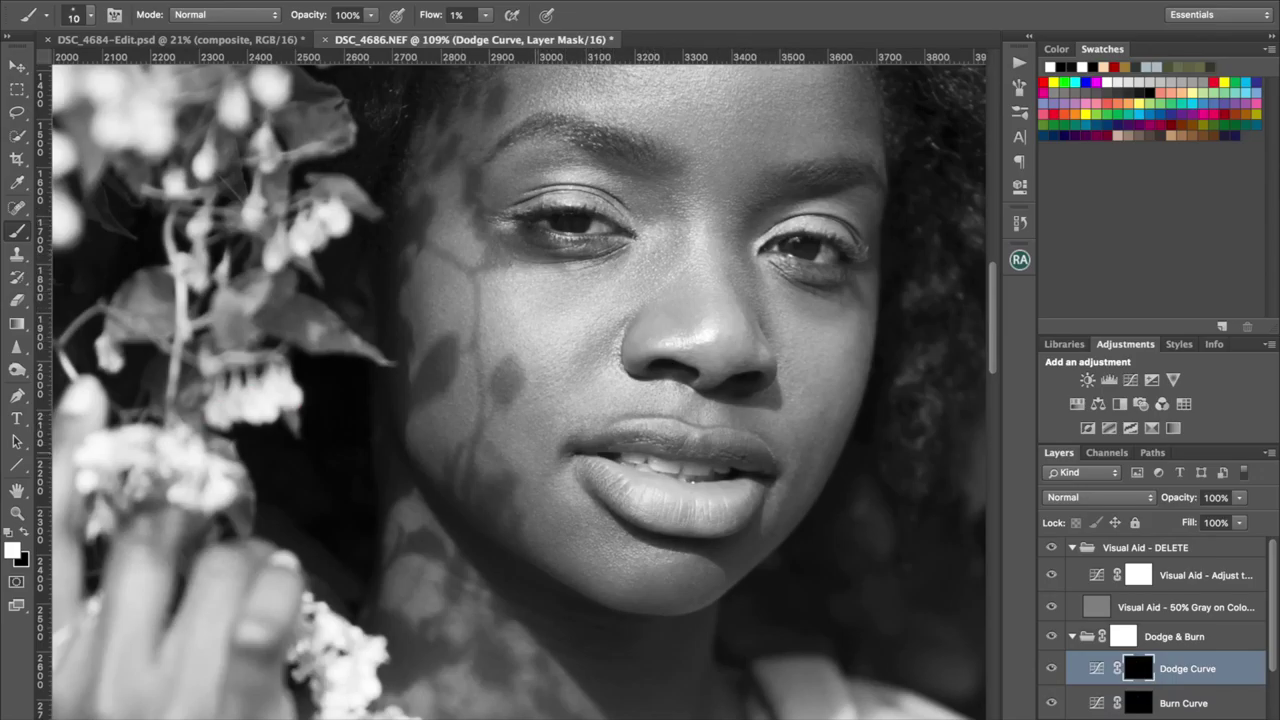
pyautogui.hotkey('alt', '[')
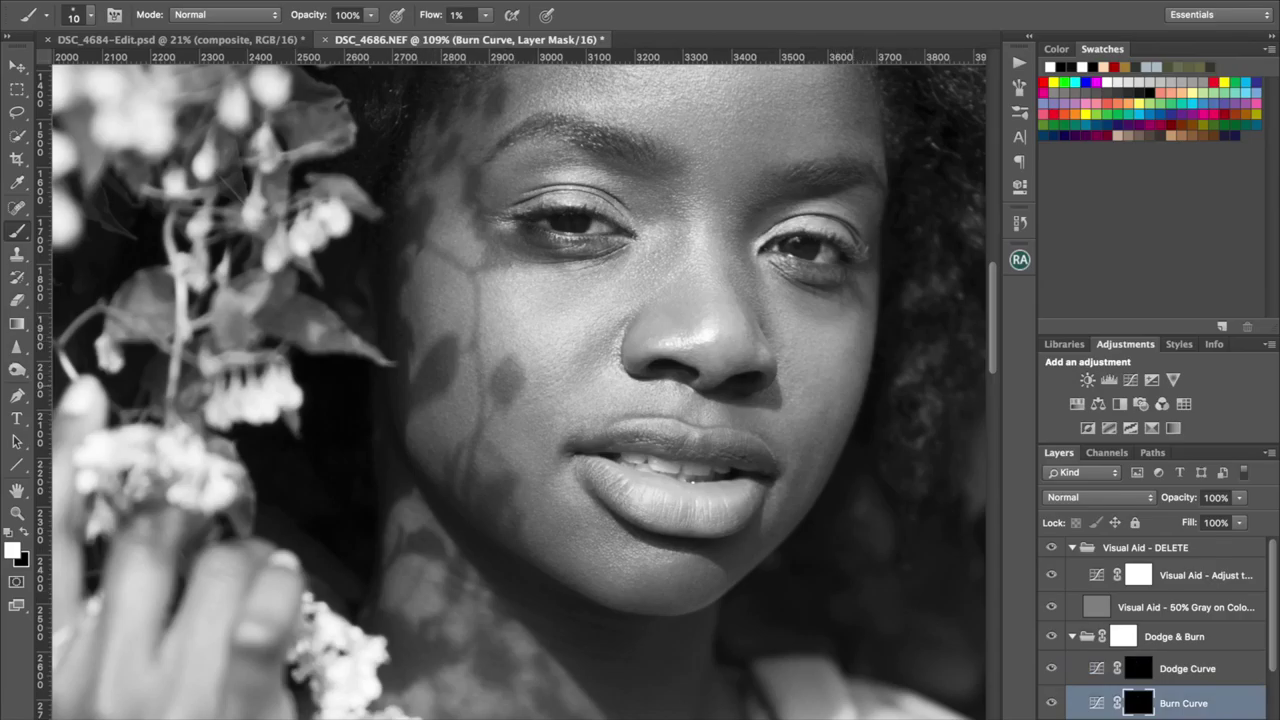
pyautogui.hotkey('alt', ']')
pyautogui.press(']')
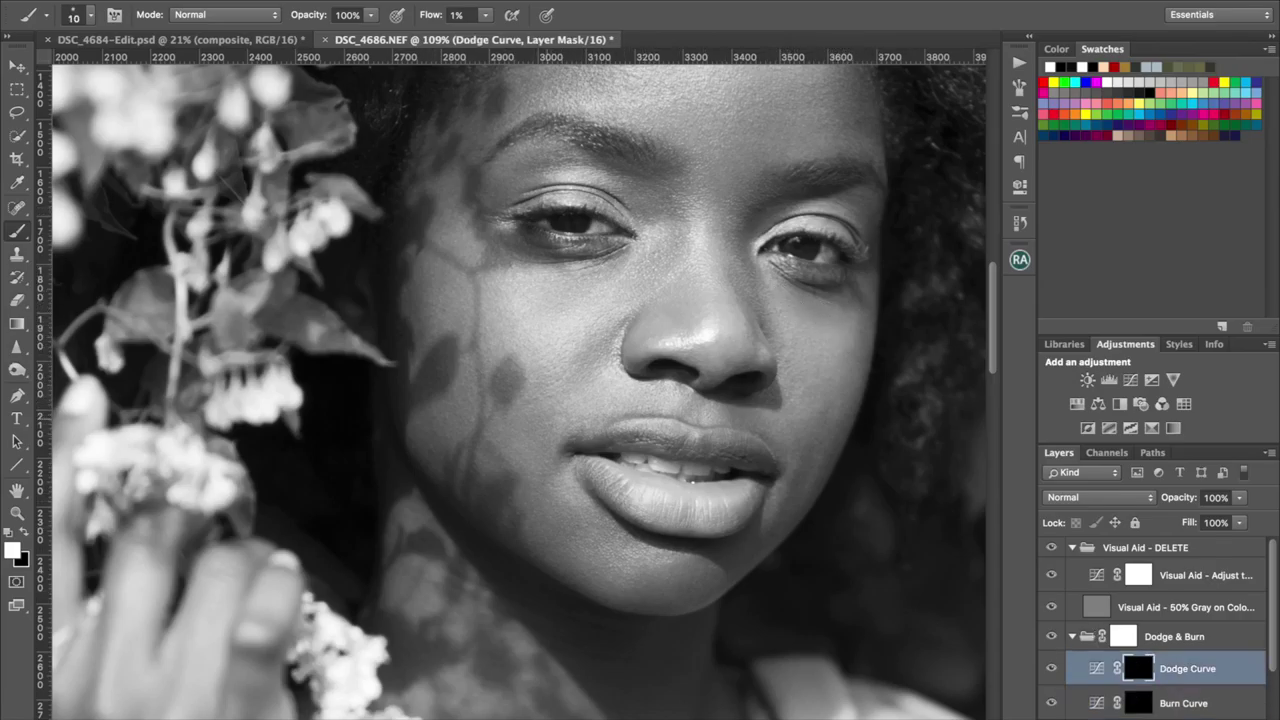
pyautogui.hotkey('alt', '[')
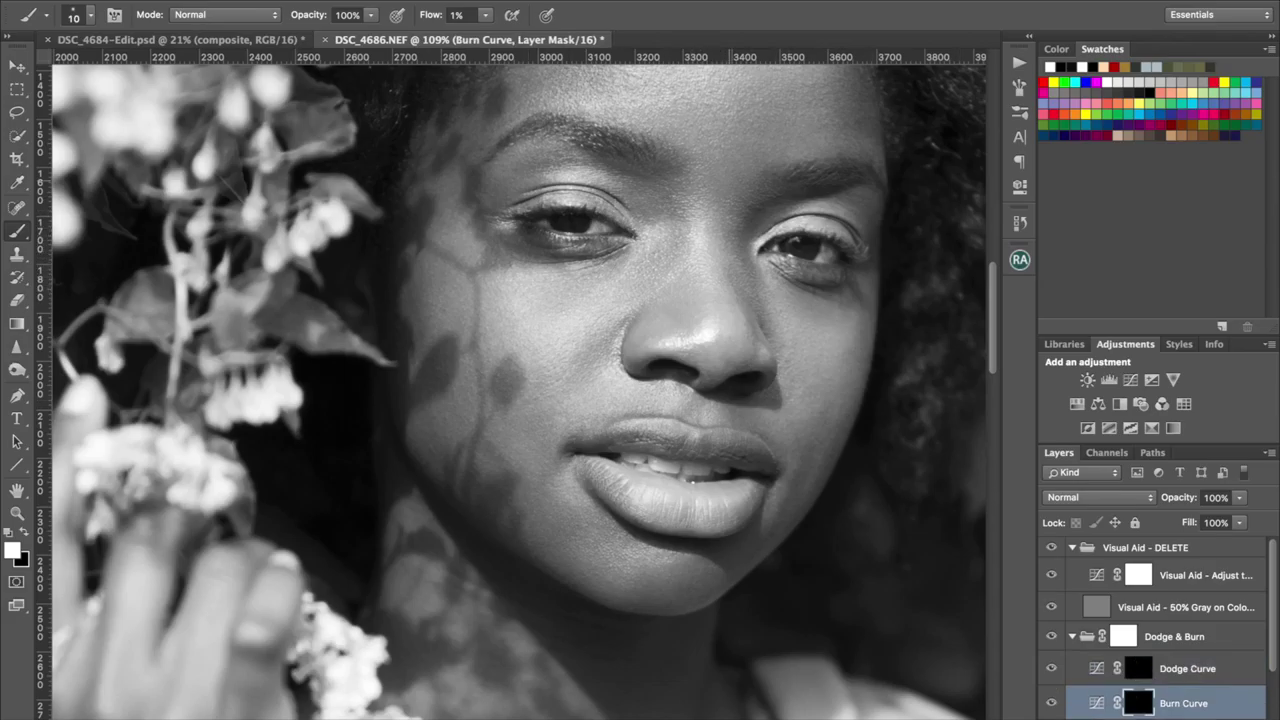
pyautogui.hotkey('alt', ']')
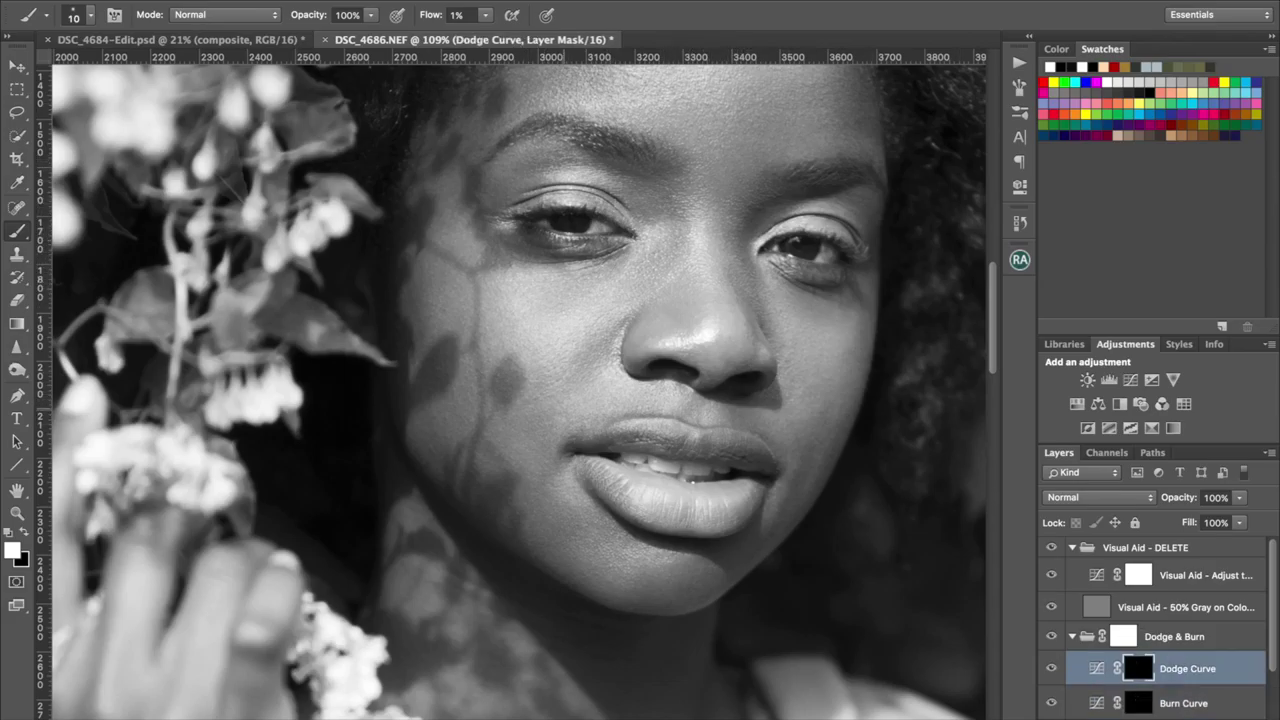
pyautogui.hotkey('alt', '[')
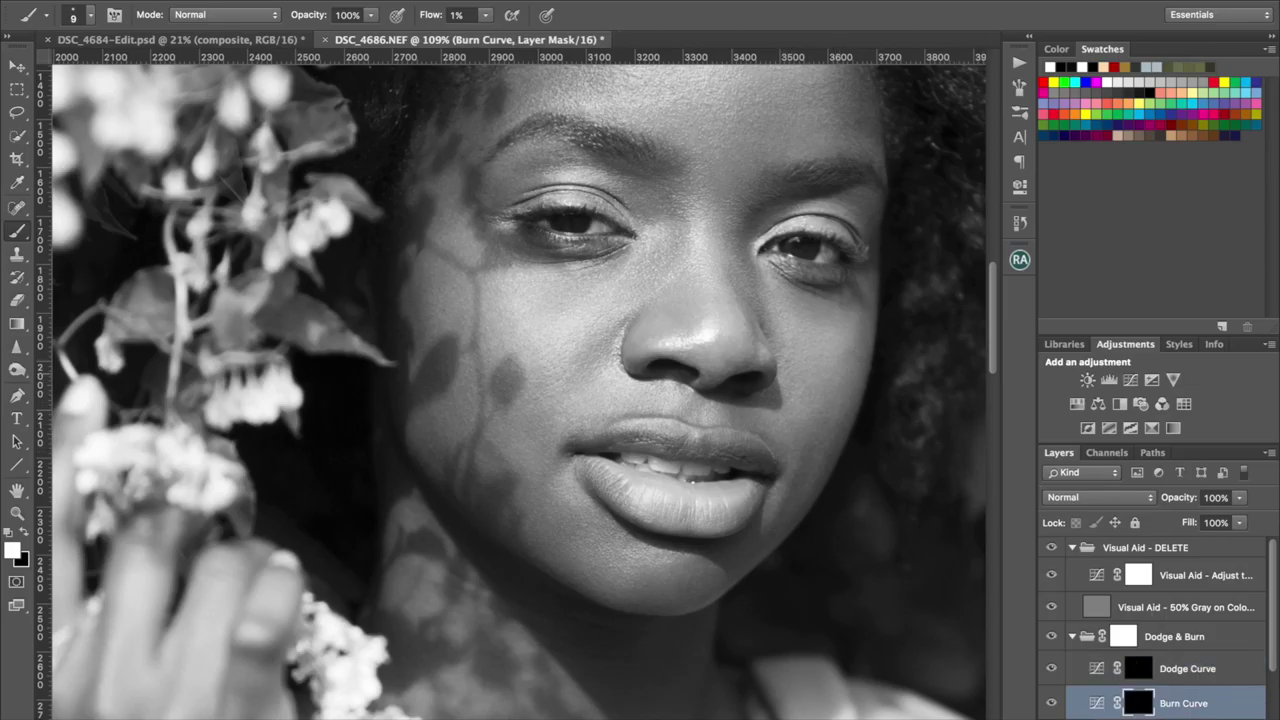
# - Work on the broad face and neck tones with a size 20 brush, alternating the Burn Curve and Dodge Curve masks
pyautogui.scroll(-6, 814, 348)
pyautogui.press(']')
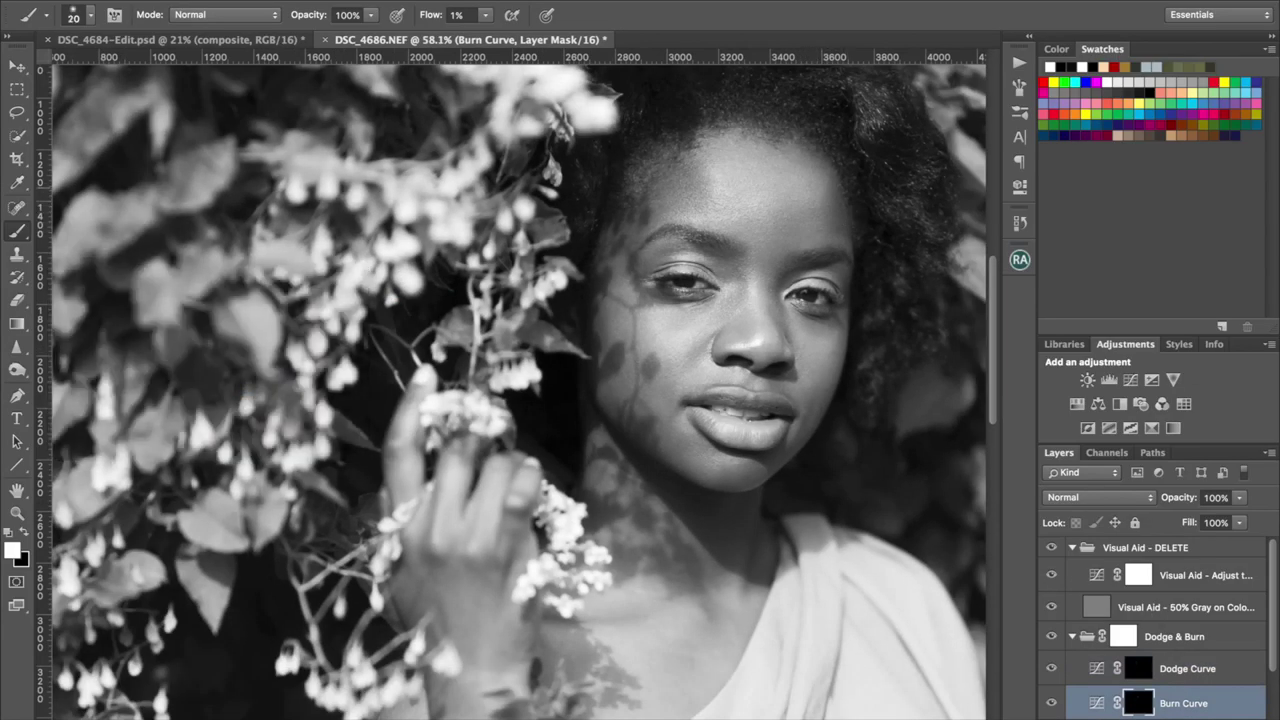
pyautogui.hotkey('alt', ']')
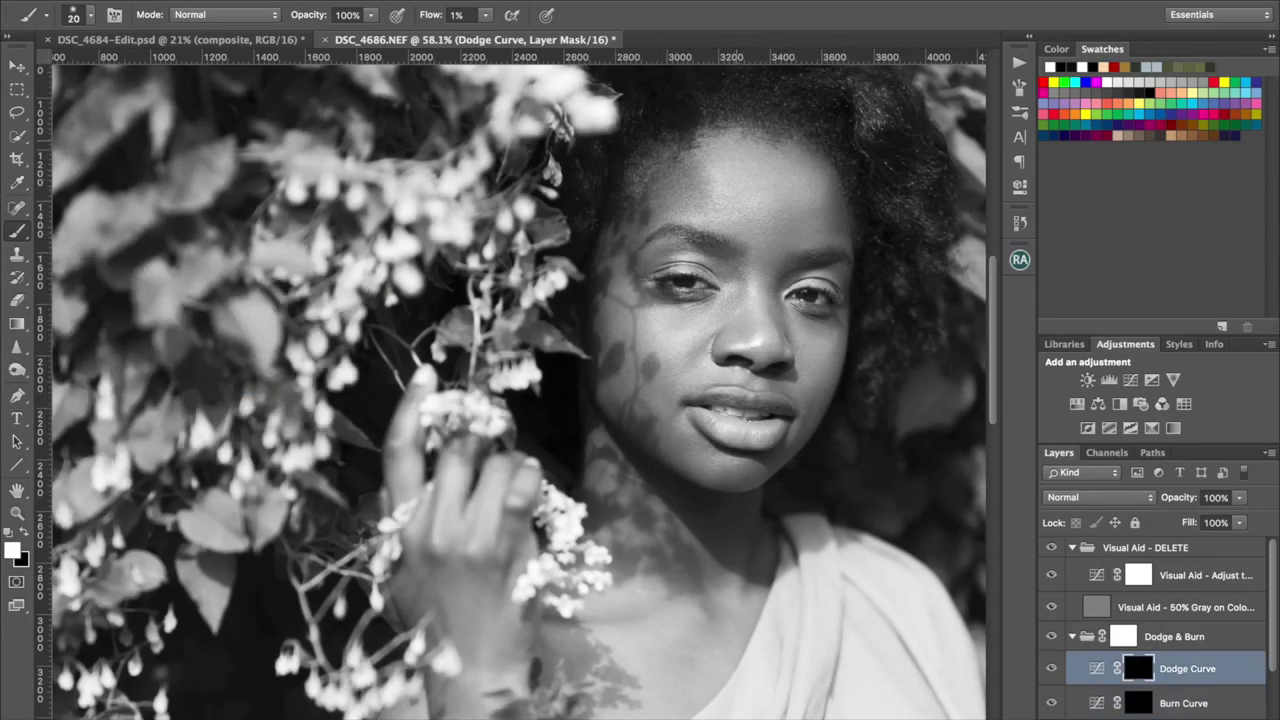
pyautogui.press(']')
pyautogui.hotkey('alt', '[')
# - Refine the eye, cheek and nose area on the Burn Curve mask at brush size 6 and the Dodge Curve mask at size 8
pyautogui.press('[')
pyautogui.press('[')
pyautogui.press('[')
pyautogui.scroll(5, 736, 300)
pyautogui.press('[')
pyautogui.press('[')
pyautogui.press('[')
pyautogui.press('[')
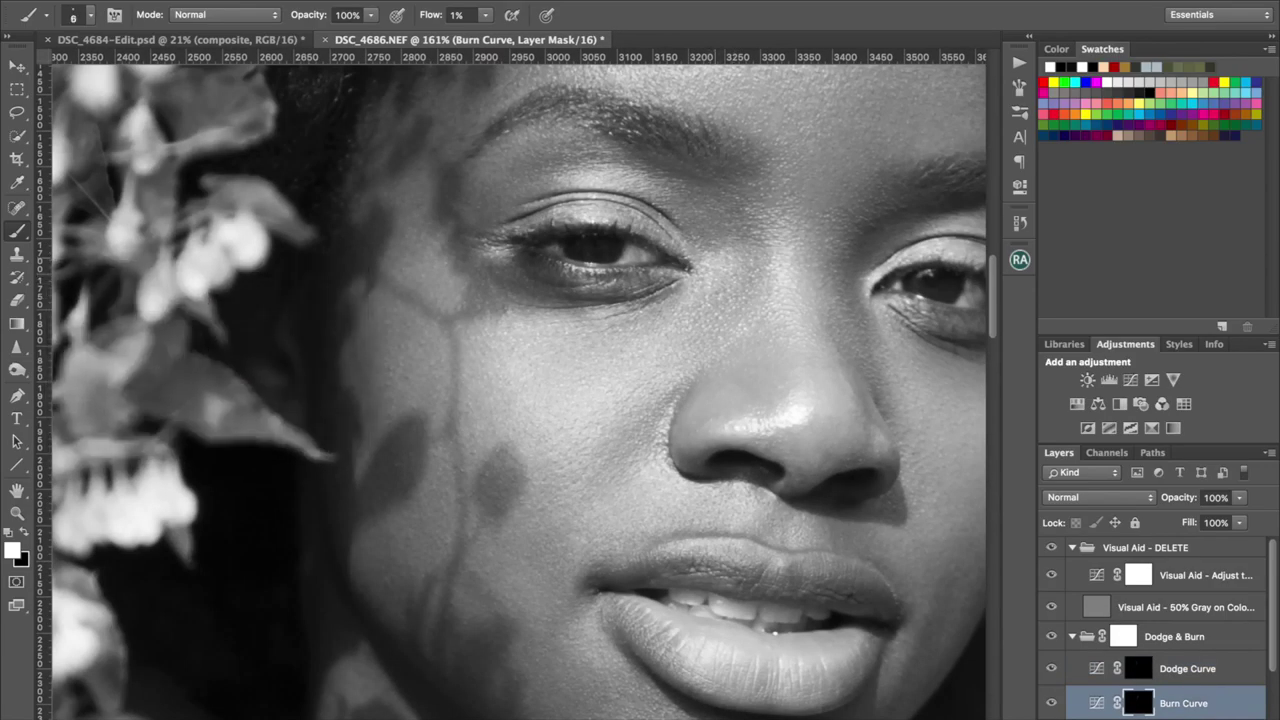
pyautogui.hotkey('alt', ']')
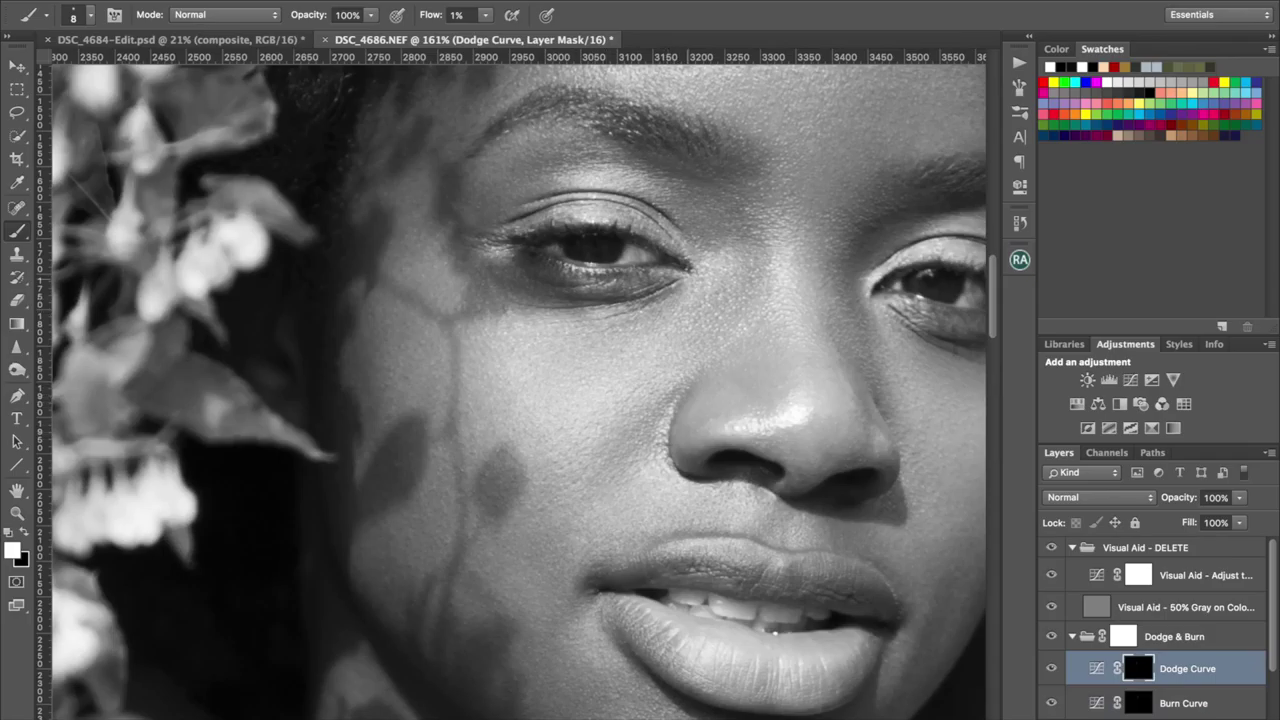
pyautogui.hotkey('alt', '[')
pyautogui.hotkey('alt', ']')
# - Set a size 2 brush at 2% flow on the Dodge Curve mask for the skin beneath the eye on the shadowed cheek
pyautogui.scroll(5, 559, 318)
pyautogui.press('[')
pyautogui.press('[')
pyautogui.press('[')
pyautogui.press('[')
pyautogui.press('[')
pyautogui.press('[')
pyautogui.hotkey('shift', '0')
pyautogui.hotkey('shift', '2')
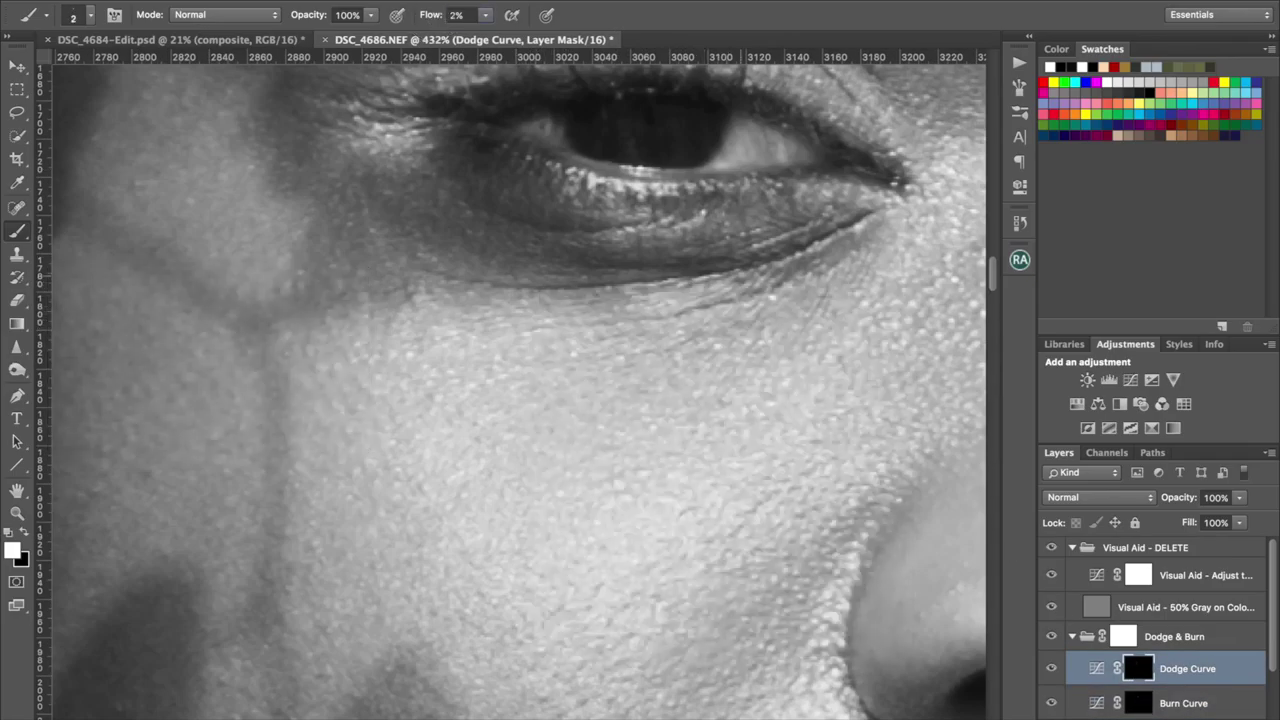
# - Return to 1% flow and even out the overall face tones with a size 20 brush on the Burn Curve and Dodge Curve masks
pyautogui.scroll(-6, 595, 306)
pyautogui.hotkey('shift', '0')
pyautogui.hotkey('shift', '1')
pyautogui.press(']')
pyautogui.press(']')
pyautogui.press(']')
pyautogui.press(']')
pyautogui.press(']')
pyautogui.press(']')
pyautogui.press(']')
pyautogui.press(']')
pyautogui.press(']')
pyautogui.press(']')
pyautogui.hotkey('alt', '[')
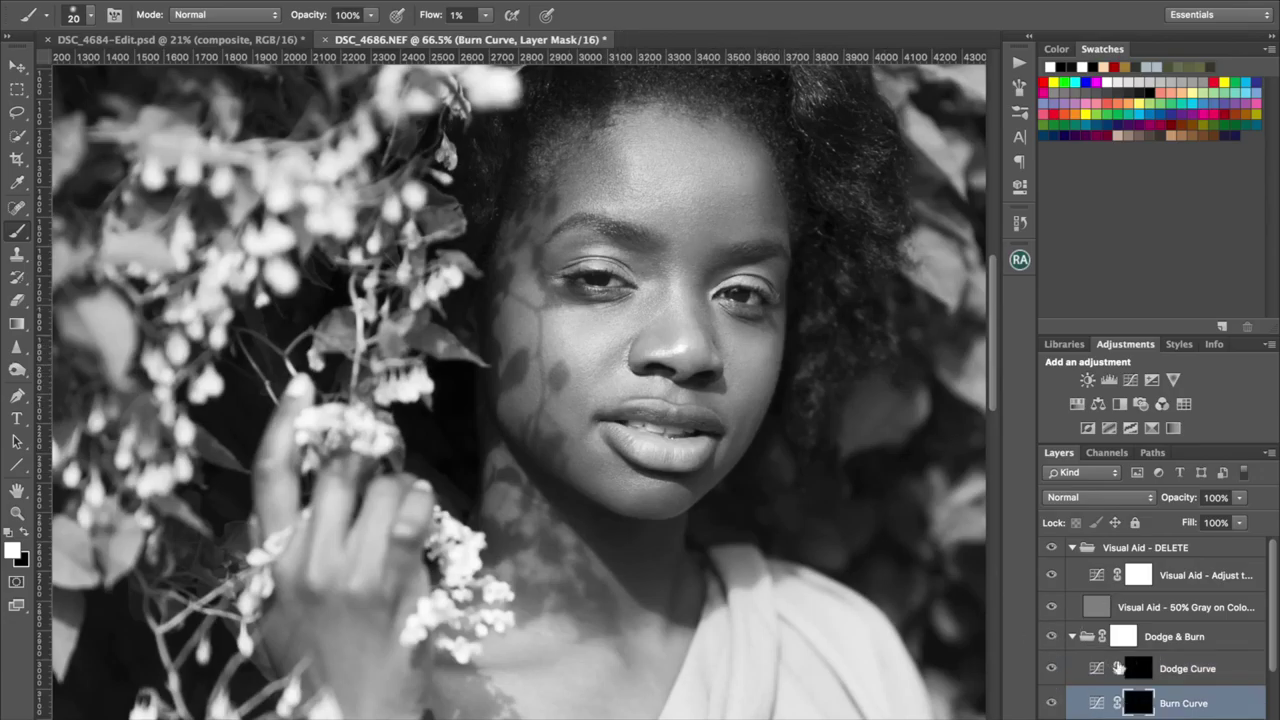
pyautogui.hotkey('alt', ']')
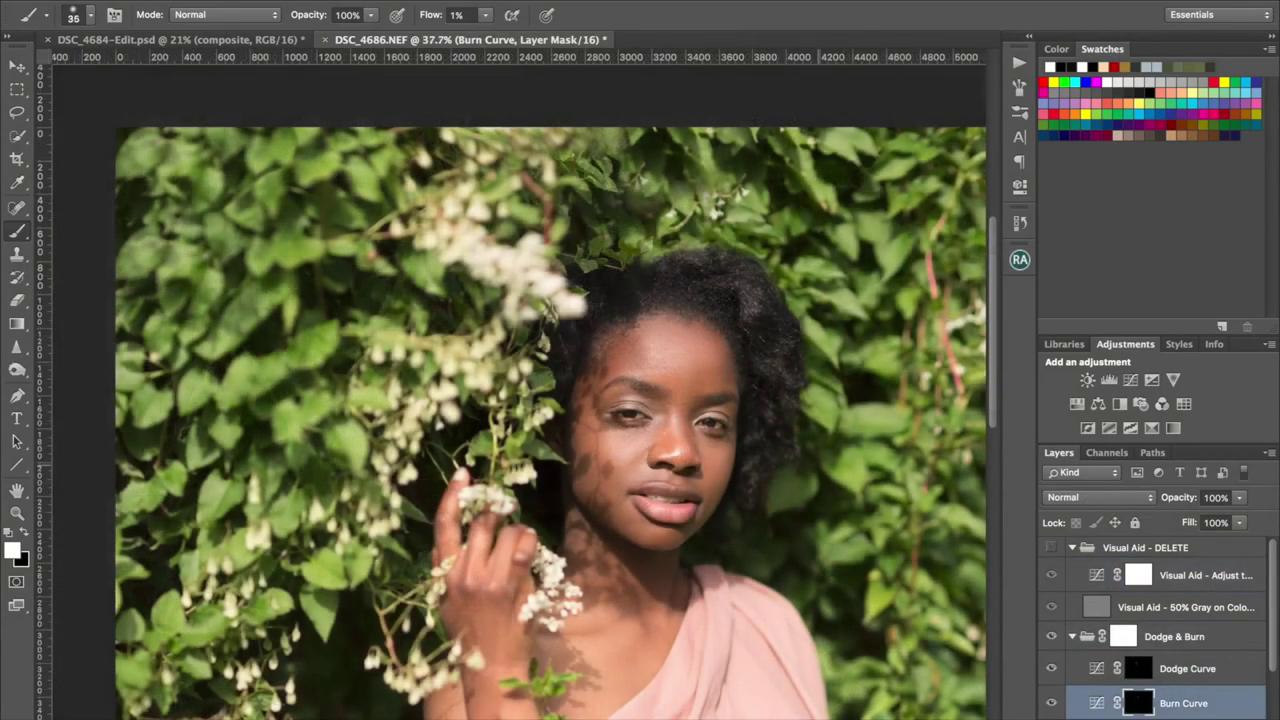
# - Compare the portrait with the Visual Aid - DELETE group shown and hidden, leaving it hidden
pyautogui.moveTo(835, 460)
pyautogui.mouseDown()
pyautogui.moveTo(737, 377)
pyautogui.moveTo(748, 378)
pyautogui.mouseUp()
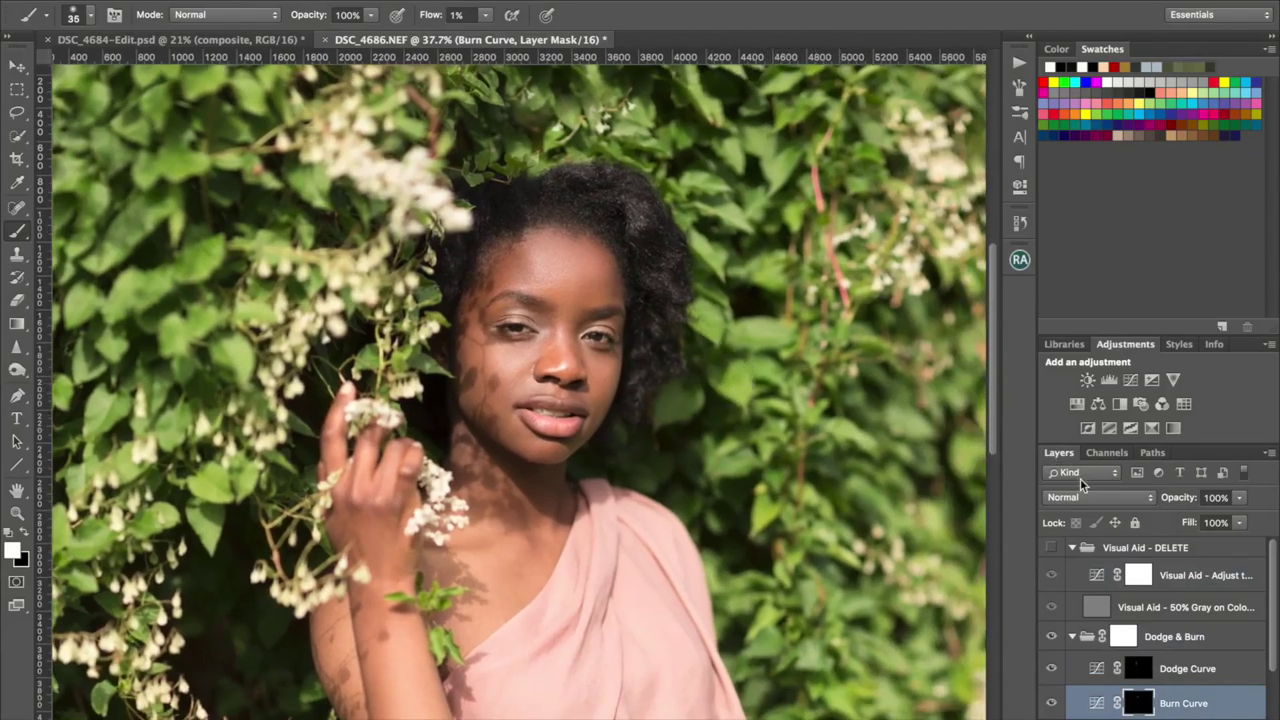
pyautogui.click(1052, 550)
pyautogui.click(1052, 550)
pyautogui.press('space')
pyautogui.moveTo(677, 456)
pyautogui.mouseDown()
pyautogui.moveTo(700, 398)
pyautogui.moveTo(665, 434)
pyautogui.mouseUp()
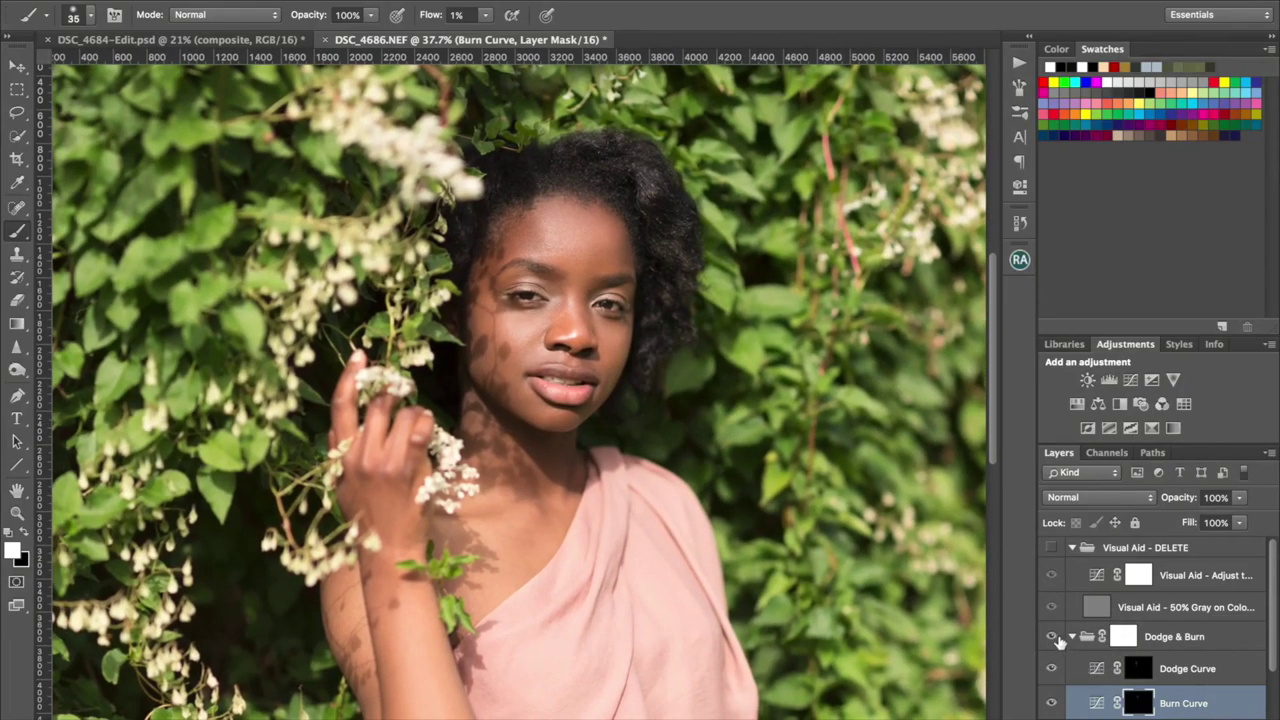
# - Compare the face before and after retouching by repeatedly hiding and showing the Dodge & Burn group, leaving it visible
pyautogui.click(1052, 637)
pyautogui.click(1052, 637)
pyautogui.scroll(9, 602, 262)
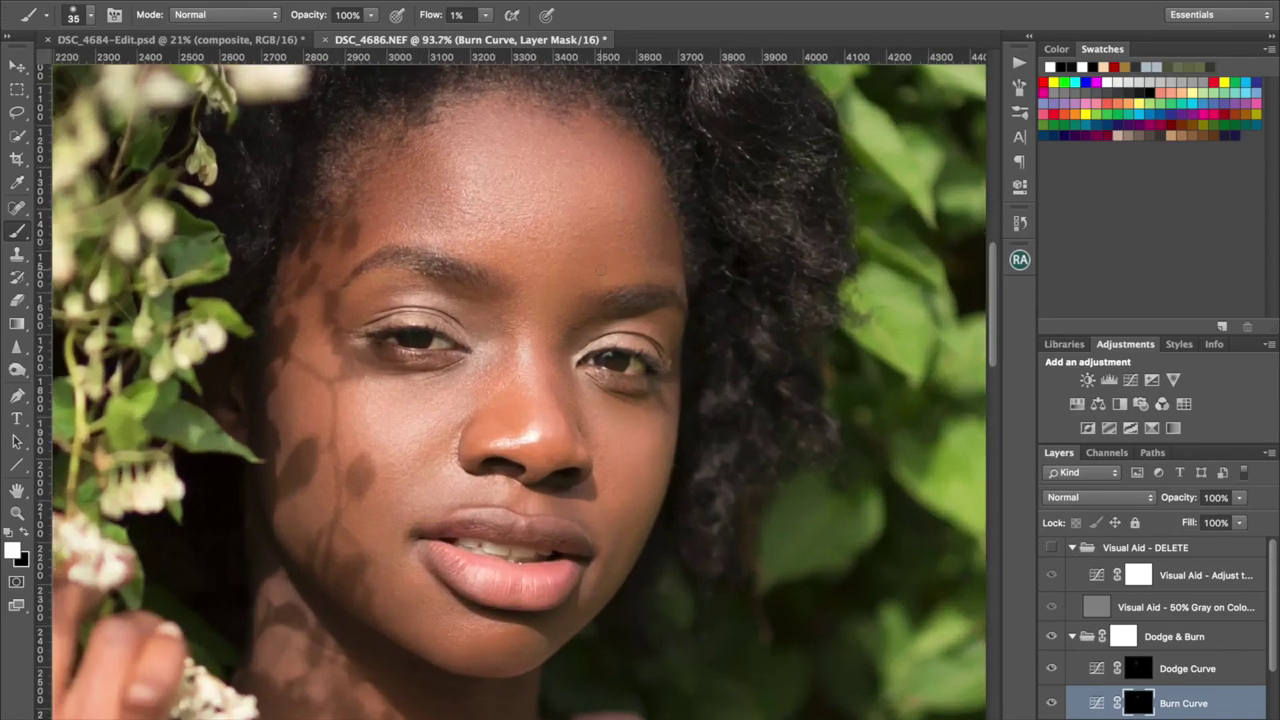
pyautogui.scroll(-1, 600, 268)
pyautogui.scroll(-1, 620, 245)
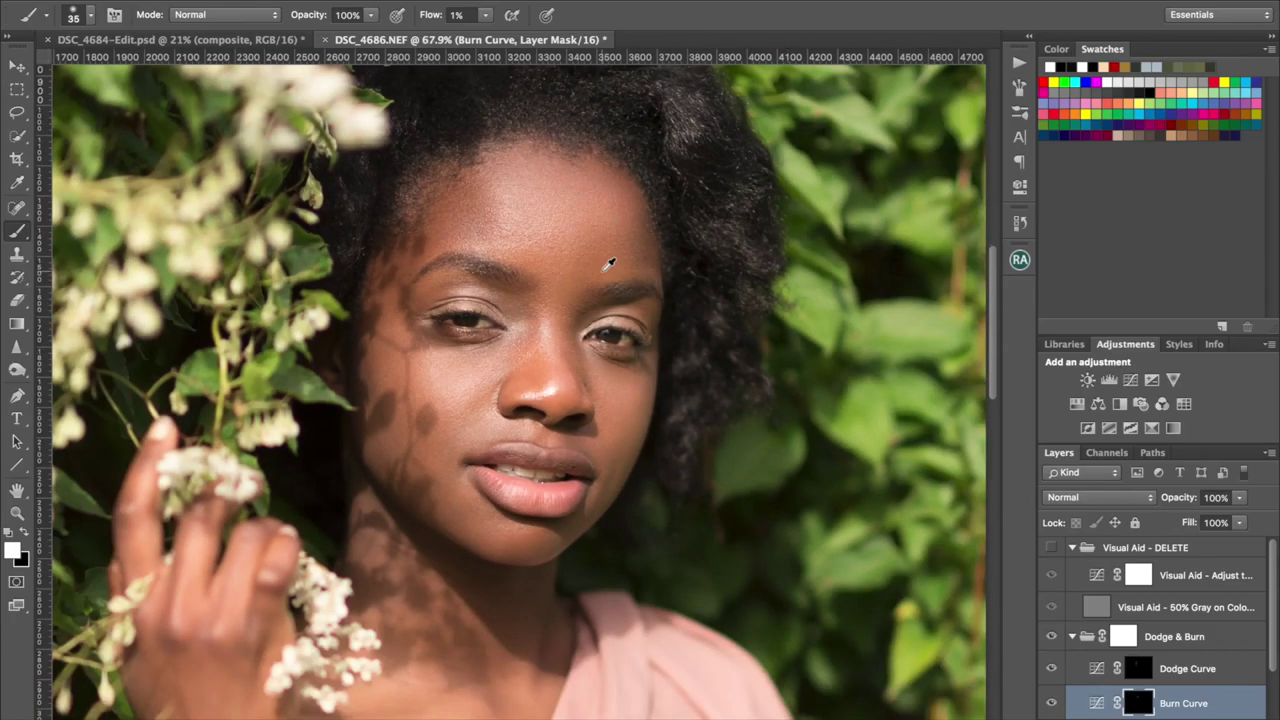
pyautogui.click(1051, 637)
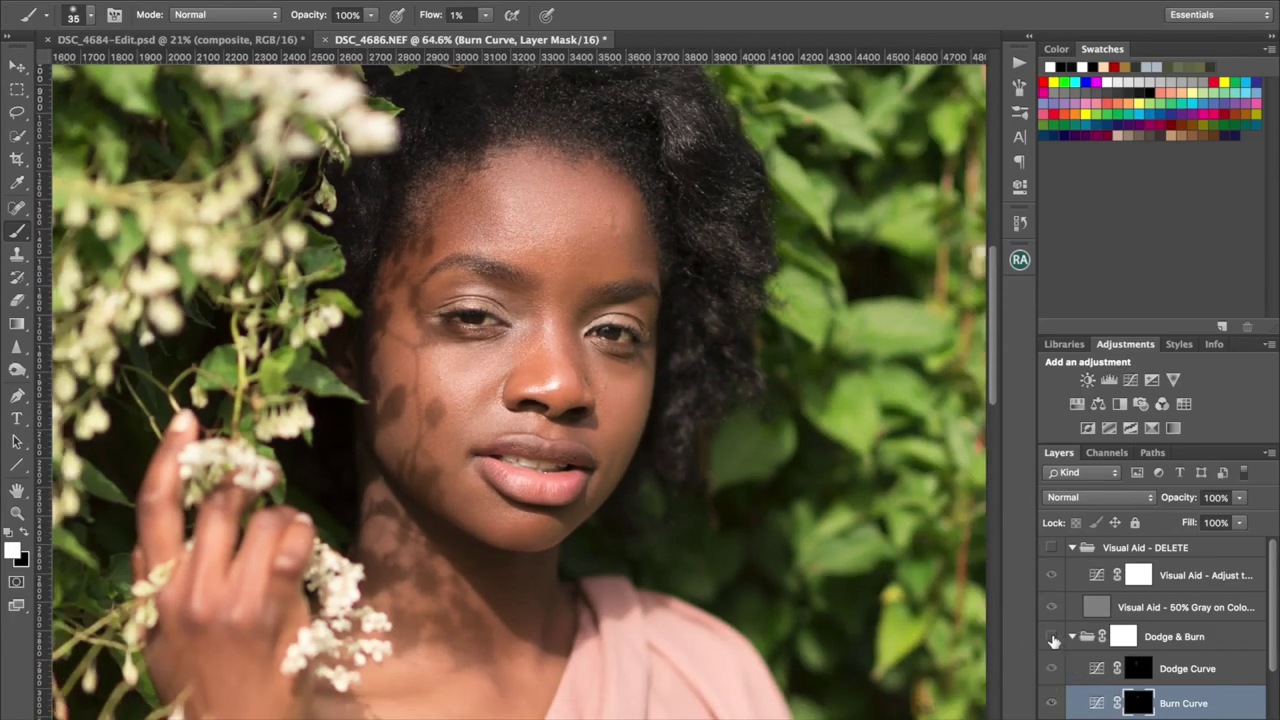
pyautogui.click(1051, 637)
pyautogui.click(1051, 640)
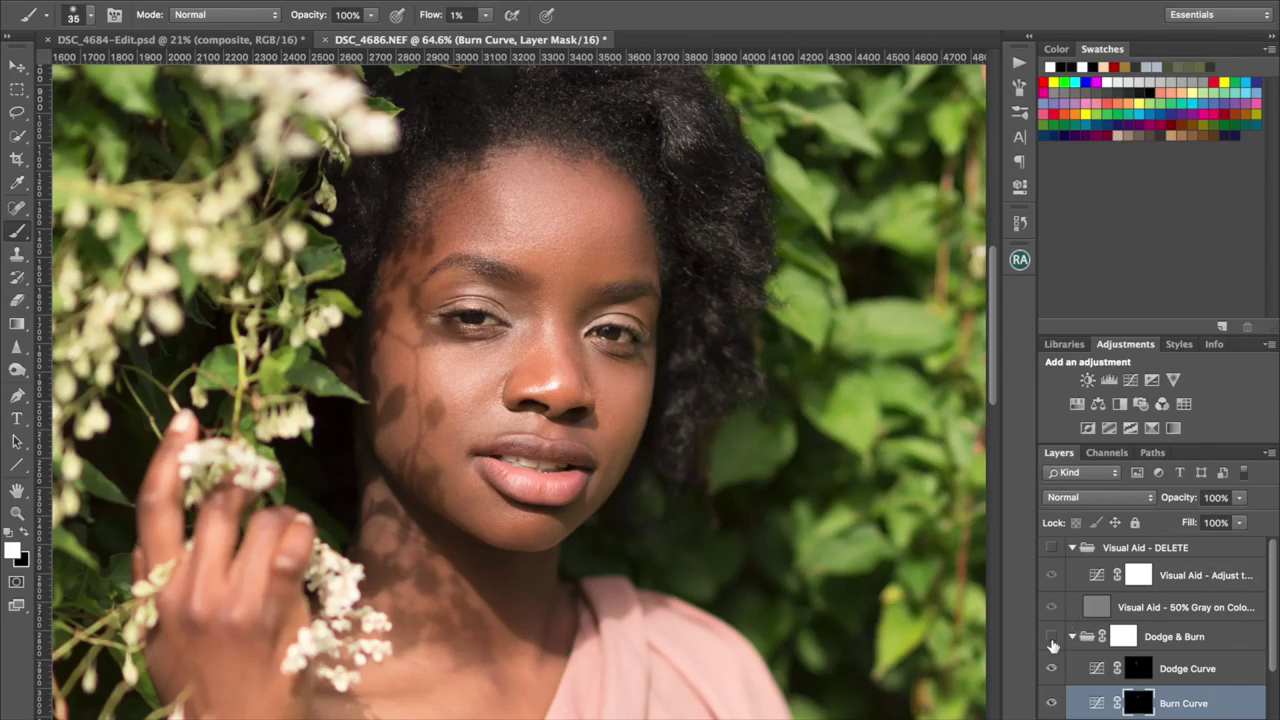
pyautogui.click(1051, 640)
pyautogui.click(1051, 640)
pyautogui.click(1051, 640)
pyautogui.click(1052, 638)
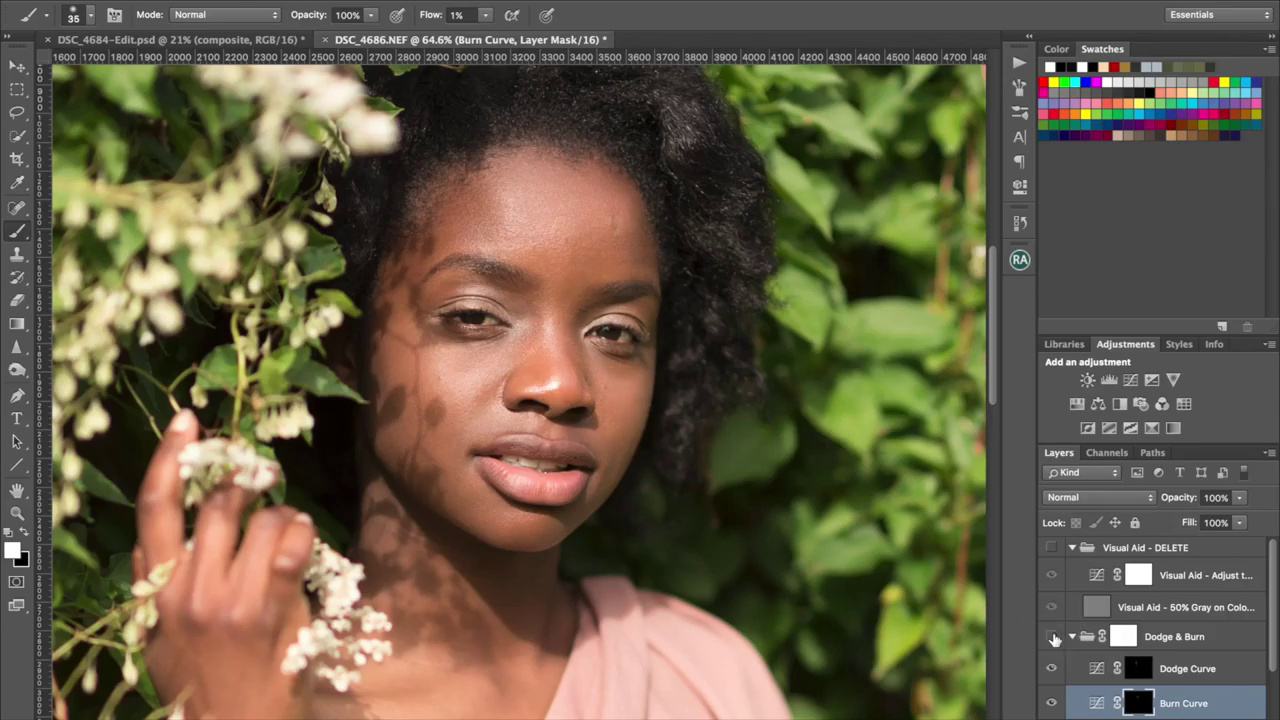
pyautogui.click(1052, 640)
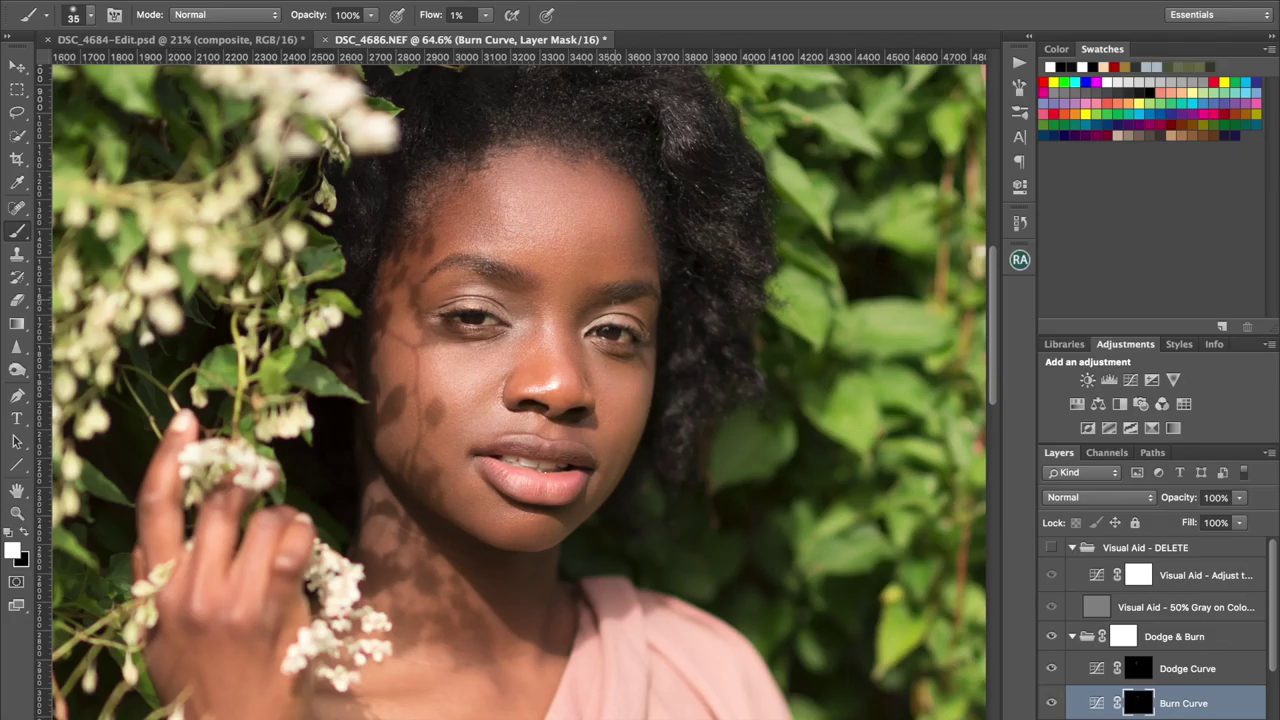
pyautogui.scroll(4, 570, 253)
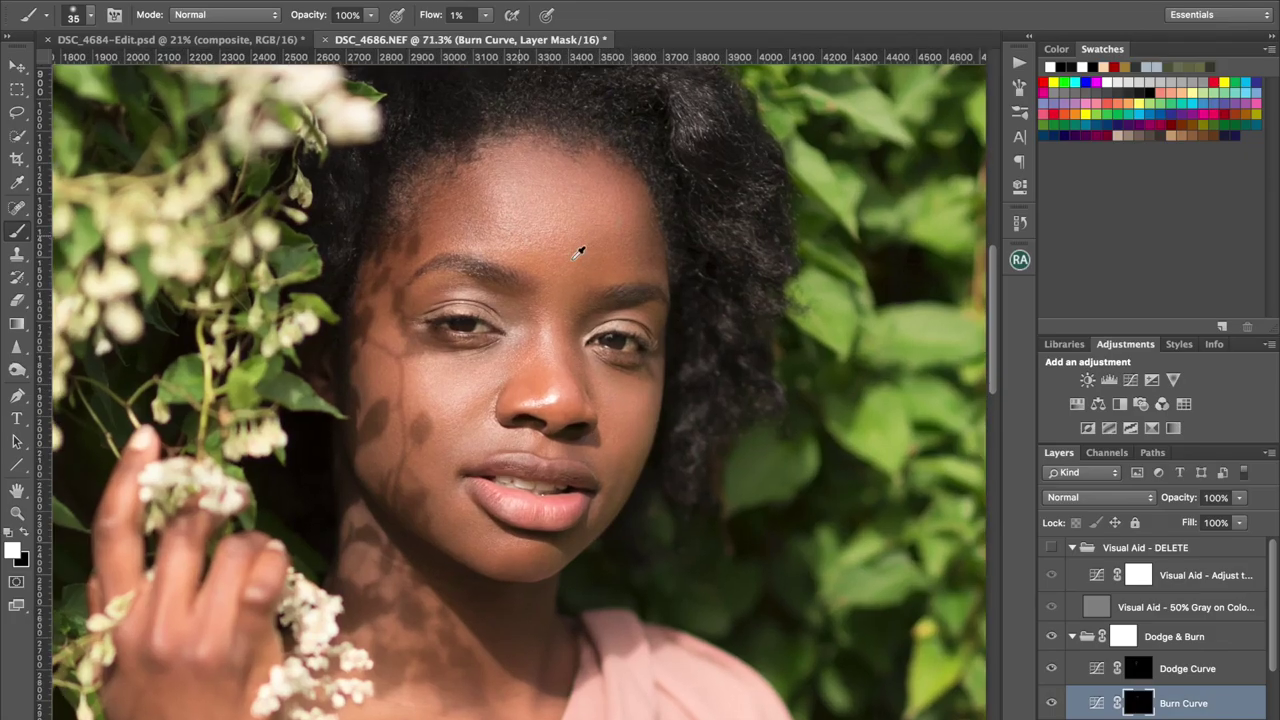
pyautogui.scroll(-5, 571, 257)
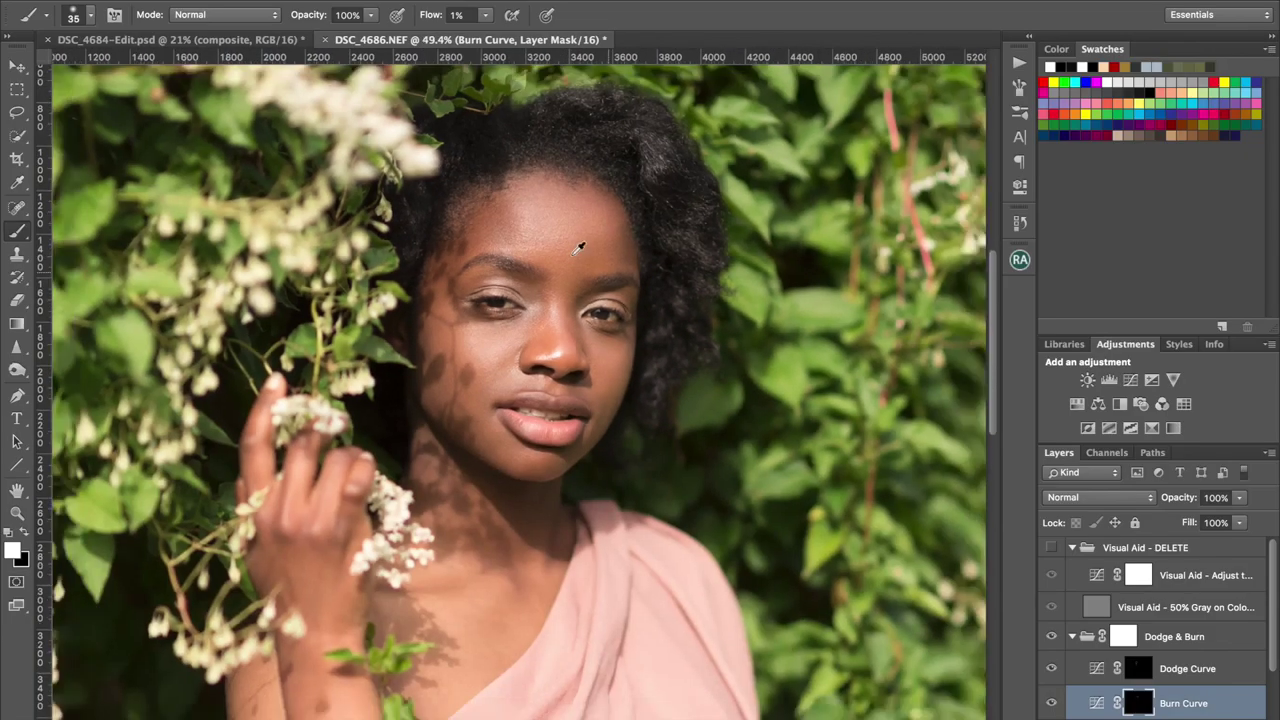
pyautogui.scroll(-2, 579, 249)
pyautogui.scroll(1, 579, 249)
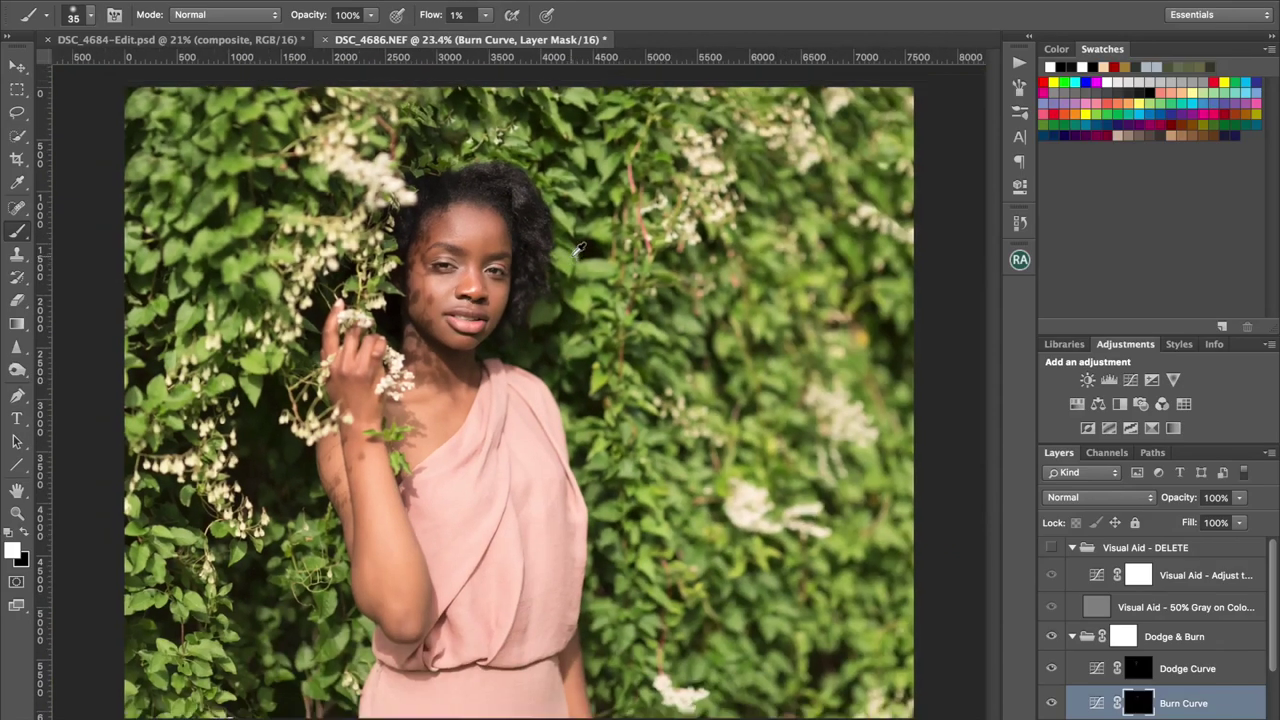
pyautogui.scroll(1, 579, 249)
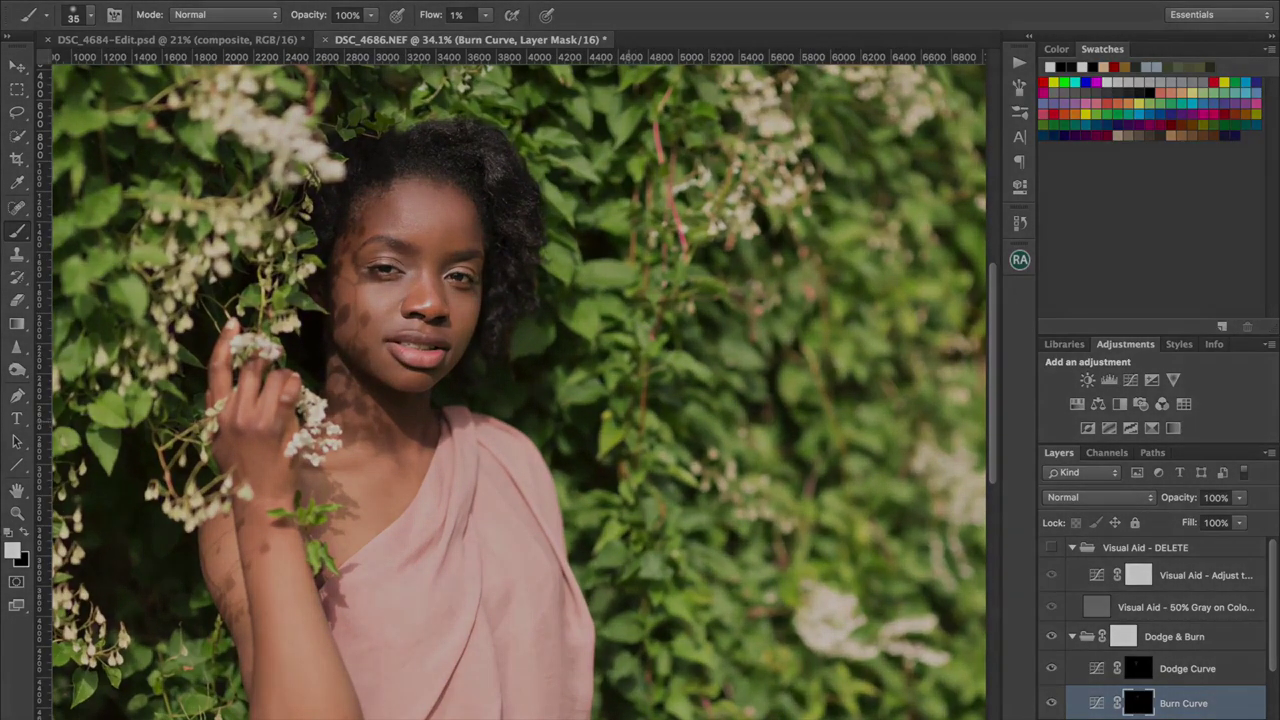